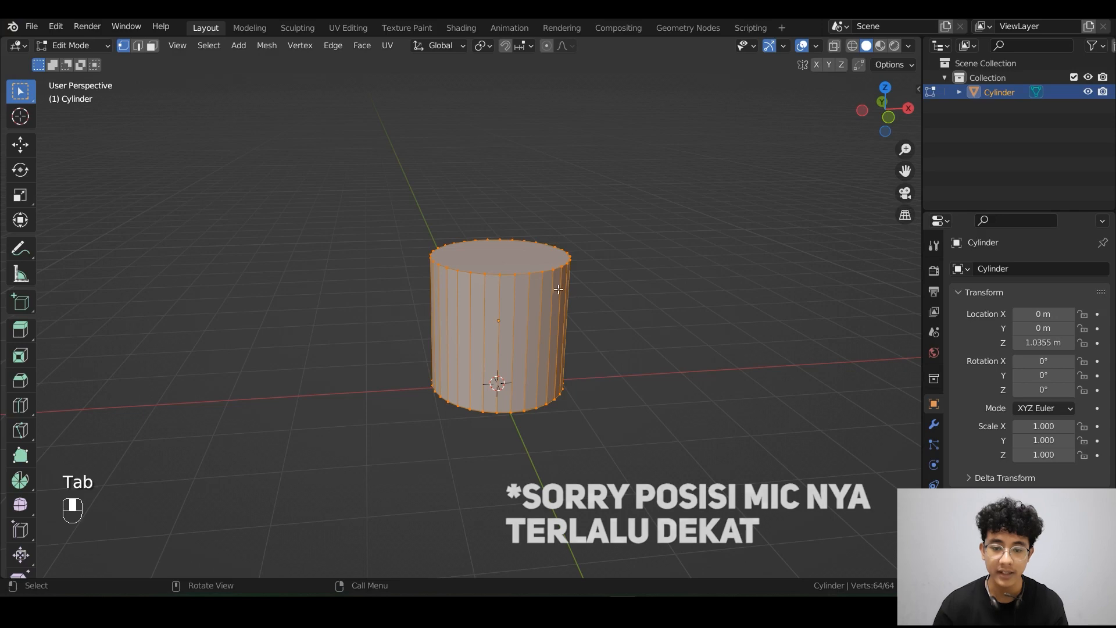
- Turn on X-ray display in the front view and select only the cylinder's top ring of vertices
{"action": "key", "text": "grave"}
{"action": "scroll", "coordinate": [578, 272], "scroll_direction": "up", "scroll_amount": 2}
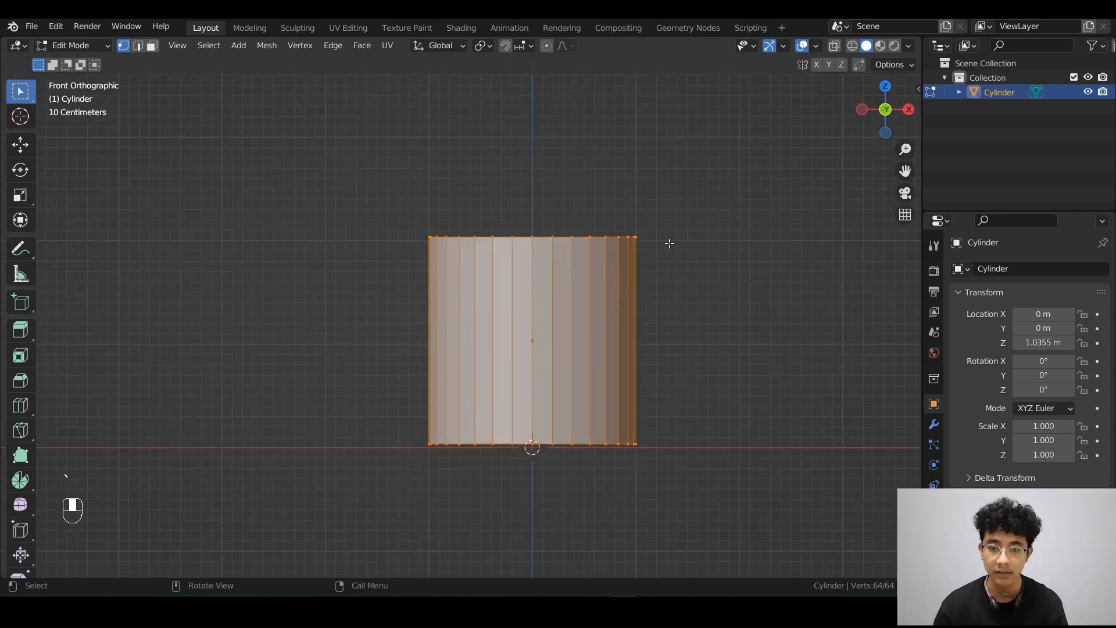
{"action": "middle_click_drag", "start_coordinate": [670, 245], "coordinate": [635, 273], "text": "shift"}
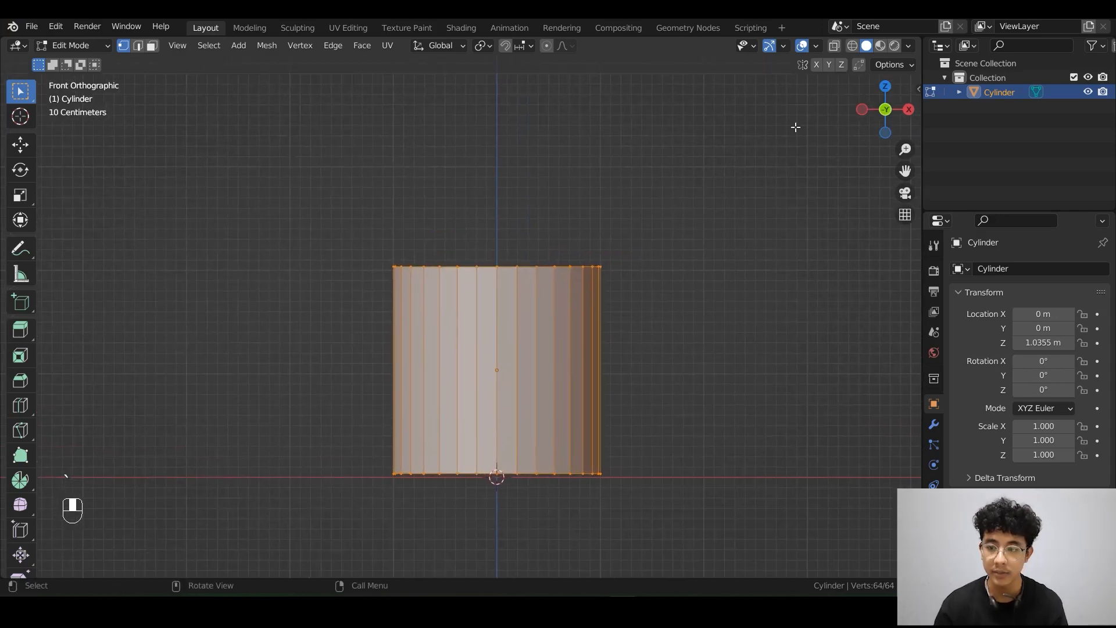
{"action": "left_click", "coordinate": [834, 50]}
{"action": "left_click", "coordinate": [709, 192]}
{"action": "left_click_drag", "start_coordinate": [741, 141], "coordinate": [317, 328]}
{"action": "middle_click_drag", "start_coordinate": [318, 328], "coordinate": [574, 246]}
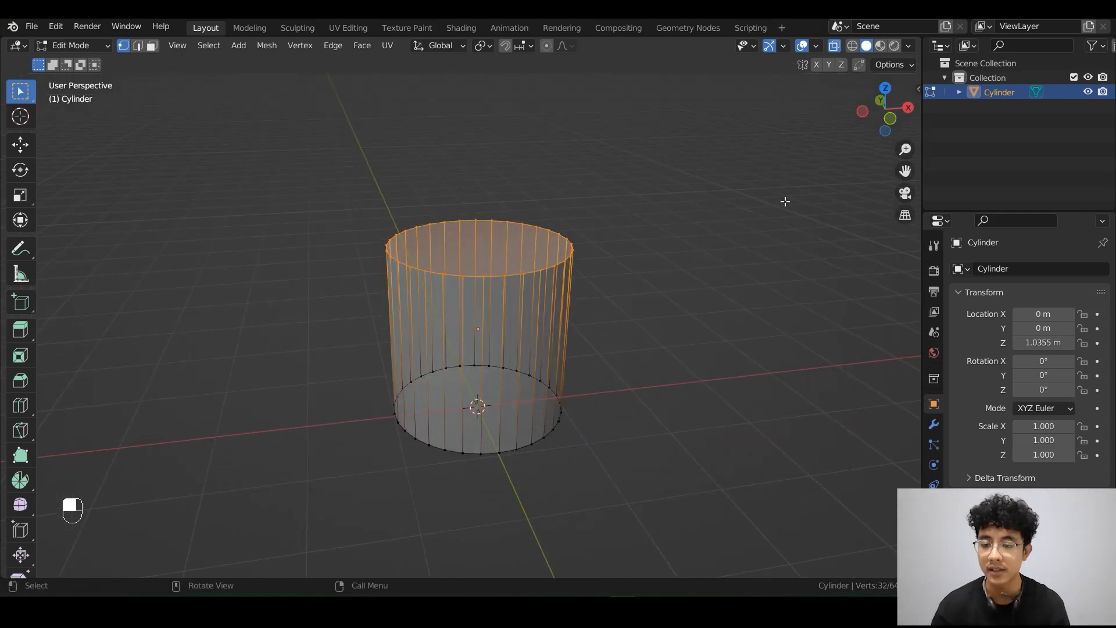
- Scale the top ring down slightly in the front view and raise it to stretch the cylinder into a trunk
{"action": "key", "text": "grave"}
{"action": "left_click", "coordinate": [635, 227]}
{"action": "scroll", "coordinate": [611, 284], "scroll_direction": "down", "scroll_amount": 3}
{"action": "scroll", "coordinate": [639, 299], "scroll_direction": "up", "scroll_amount": 2}
{"action": "middle_click_drag", "start_coordinate": [673, 295], "coordinate": [644, 361], "text": "shift"}
{"action": "scroll", "coordinate": [686, 358], "scroll_direction": "down", "scroll_amount": 3}
{"action": "key", "text": "s"}
{"action": "left_click", "coordinate": [620, 312]}
{"action": "scroll", "coordinate": [625, 320], "scroll_direction": "down", "scroll_amount": 2}
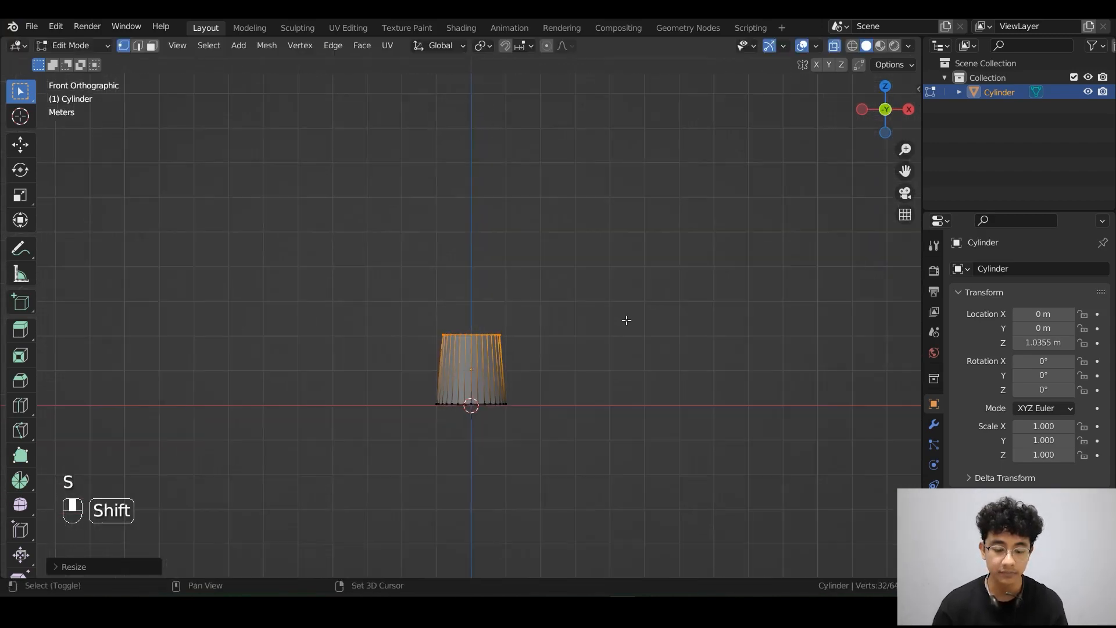
{"action": "middle_click_drag", "start_coordinate": [626, 319], "coordinate": [623, 361], "text": "shift"}
{"action": "scroll", "coordinate": [629, 373], "scroll_direction": "down", "scroll_amount": 4}
{"action": "key", "text": "g"}
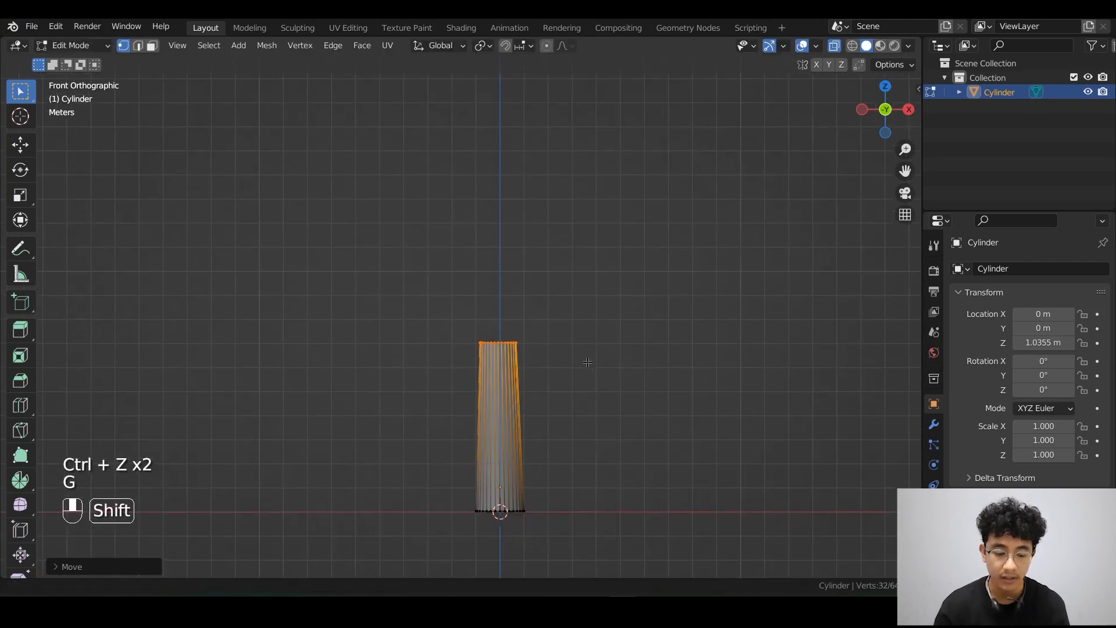
{"action": "middle_click_drag", "start_coordinate": [588, 361], "coordinate": [584, 354], "text": "shift"}
- Lower the top ring, tilt it and narrow it slightly so the trunk leans toward negative X
{"action": "key", "text": "g"}
{"action": "left_click", "coordinate": [582, 451]}
{"action": "middle_click_drag", "start_coordinate": [591, 416], "coordinate": [581, 362], "text": "shift"}
{"action": "key", "text": "r"}
{"action": "left_click", "coordinate": [608, 363]}
{"action": "key", "text": "s"}
{"action": "left_click", "coordinate": [596, 359]}
{"action": "key", "text": "g"}
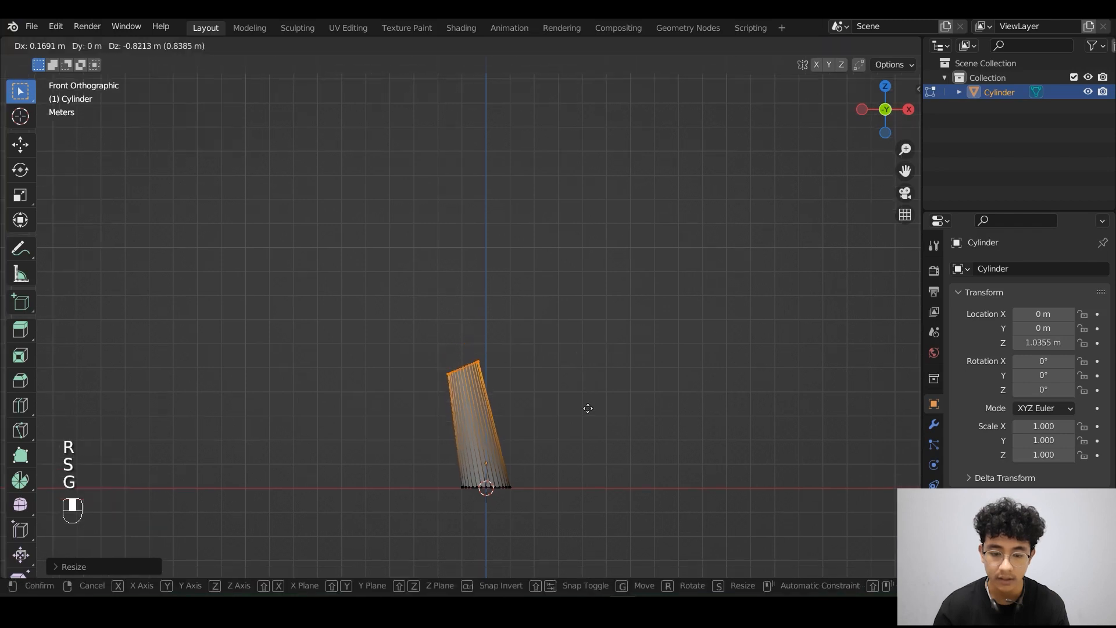
{"action": "left_click", "coordinate": [585, 439]}
- Rescale and reposition the tilted ring to form a short lower trunk segment
{"action": "key", "text": "s"}
{"action": "left_click", "coordinate": [609, 435]}
{"action": "middle_click_drag", "start_coordinate": [598, 417], "coordinate": [608, 441], "text": "shift"}
{"action": "key", "text": "g"}
{"action": "left_click", "coordinate": [601, 412]}
{"action": "key", "text": "s"}
{"action": "left_click", "coordinate": [594, 411]}
- Extrude a second trunk segment up toward negative X, then shrink, rotate and reposition its end ring
{"action": "key", "text": "e"}
{"action": "left_click", "coordinate": [573, 339]}
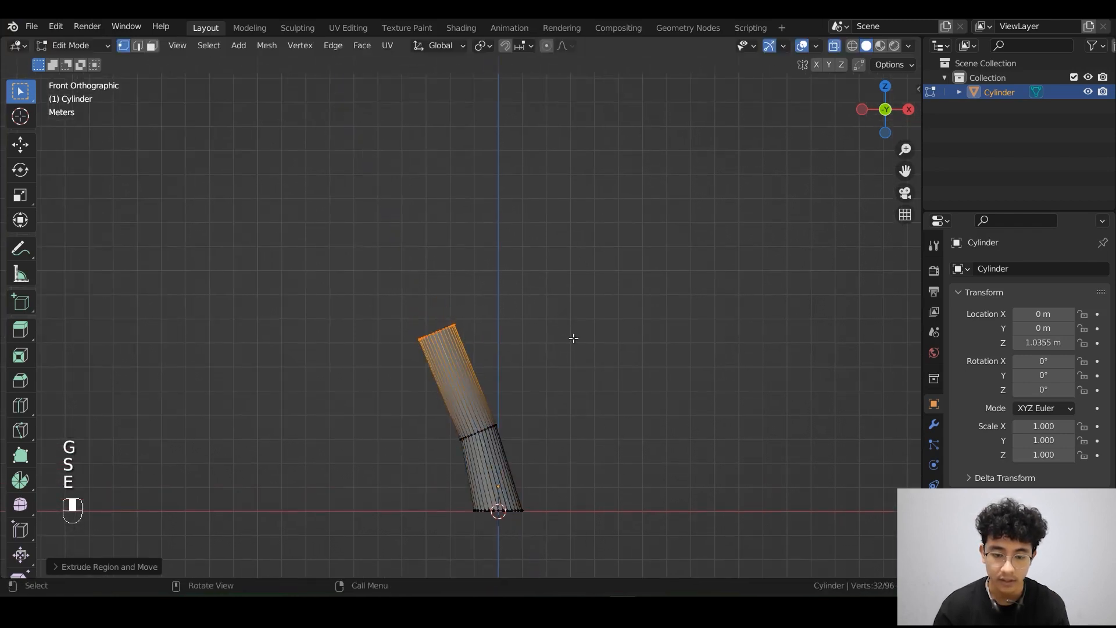
{"action": "key", "text": "s"}
{"action": "left_click", "coordinate": [585, 331], "text": "shift"}
{"action": "key", "text": "r"}
{"action": "key", "text": "g"}
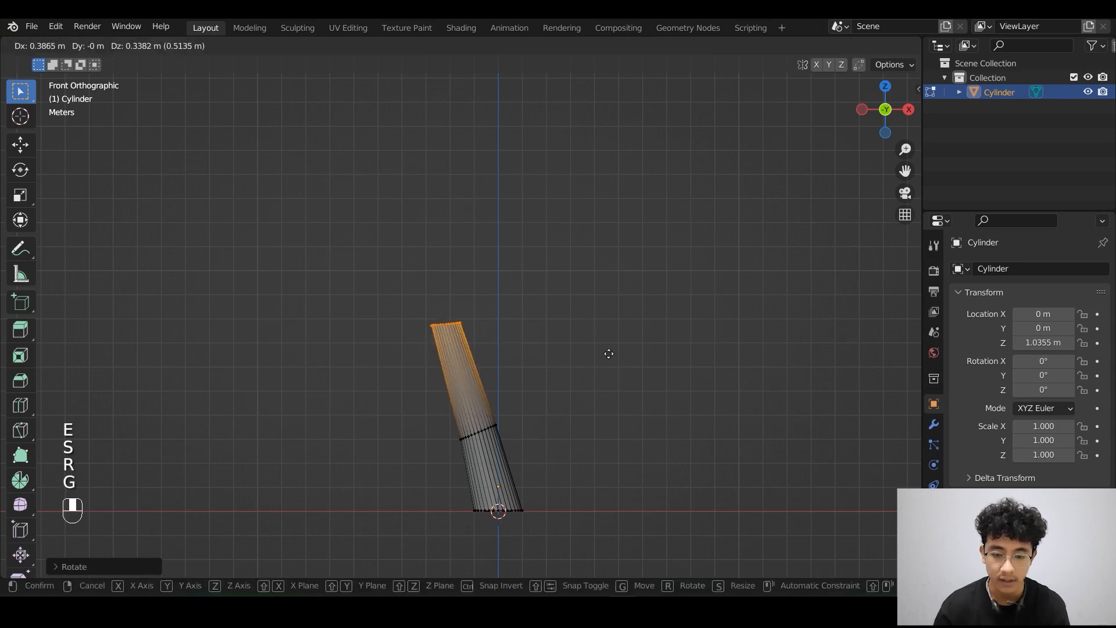
{"action": "left_click", "coordinate": [599, 334], "text": "shift"}
{"action": "key", "text": "r"}
{"action": "left_click", "coordinate": [610, 349]}
- Extrude a third trunk segment upward and shift its end ring about 0.7 m along Y in the right view
{"action": "key", "text": "e"}
{"action": "left_click", "coordinate": [682, 303]}
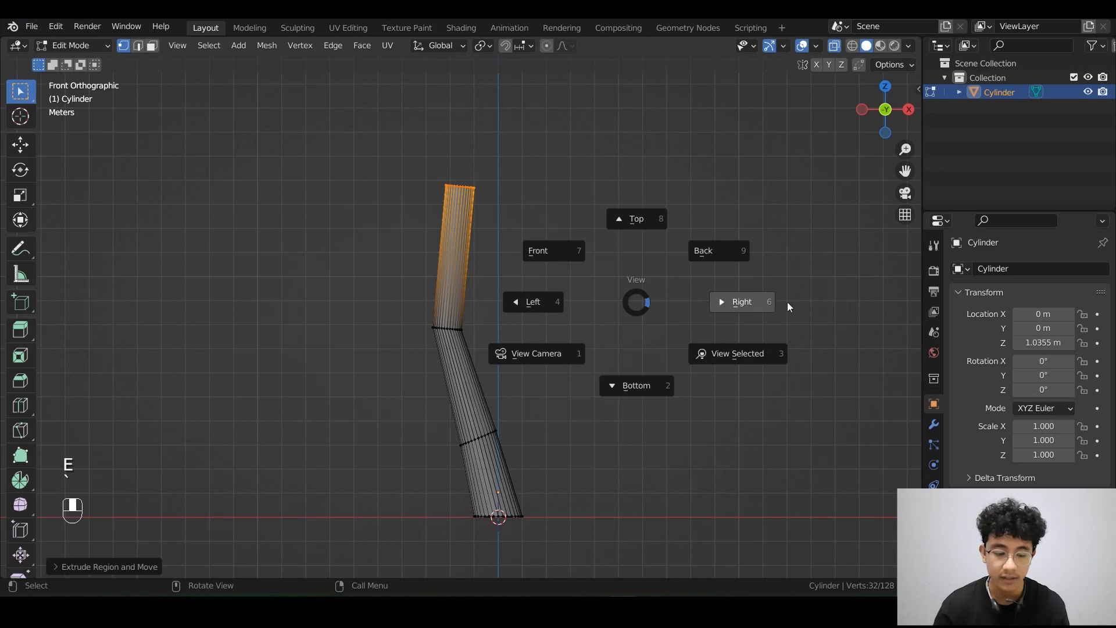
{"action": "key", "text": "Escape"}
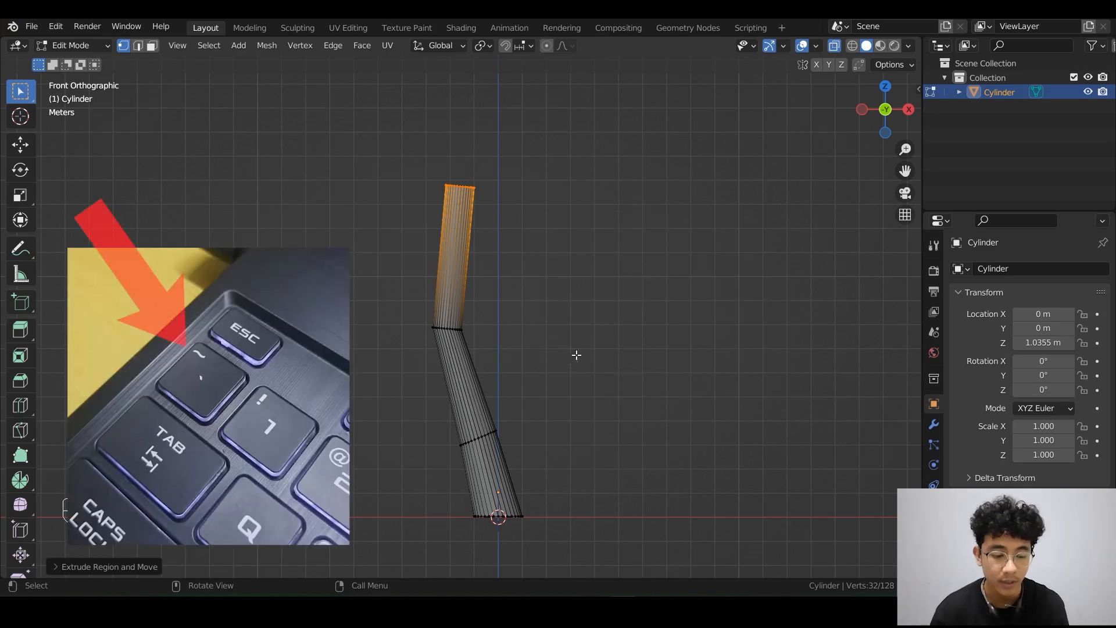
{"action": "key", "text": "grave"}
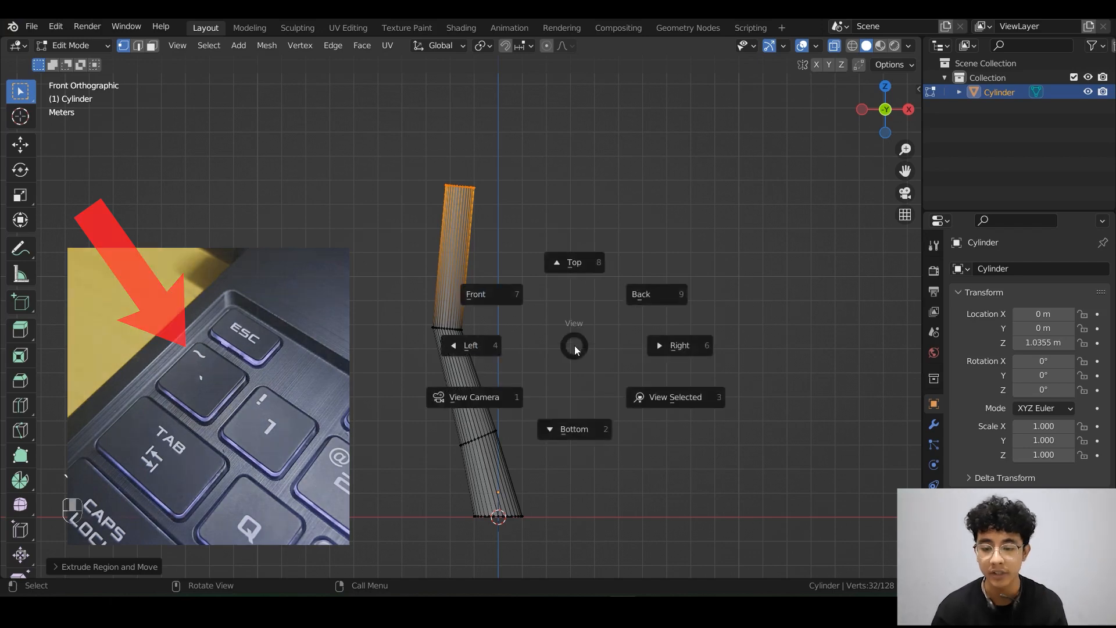
{"action": "left_click", "coordinate": [680, 358]}
{"action": "key", "text": "g"}
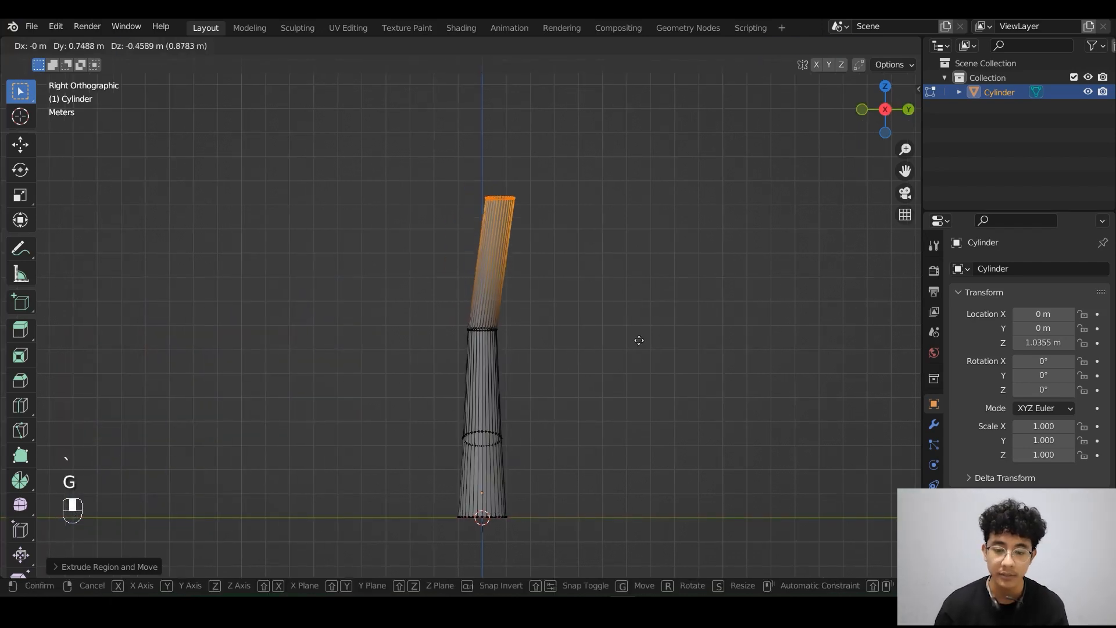
{"action": "left_click", "coordinate": [637, 340]}
- Move the first bend ring toward positive Y and the second bend ring toward negative Y for a zigzag trunk
{"action": "left_click_drag", "start_coordinate": [567, 389], "coordinate": [432, 474]}
{"action": "key", "text": "g"}
{"action": "left_click", "coordinate": [462, 479]}
{"action": "left_click_drag", "start_coordinate": [532, 302], "coordinate": [472, 364]}
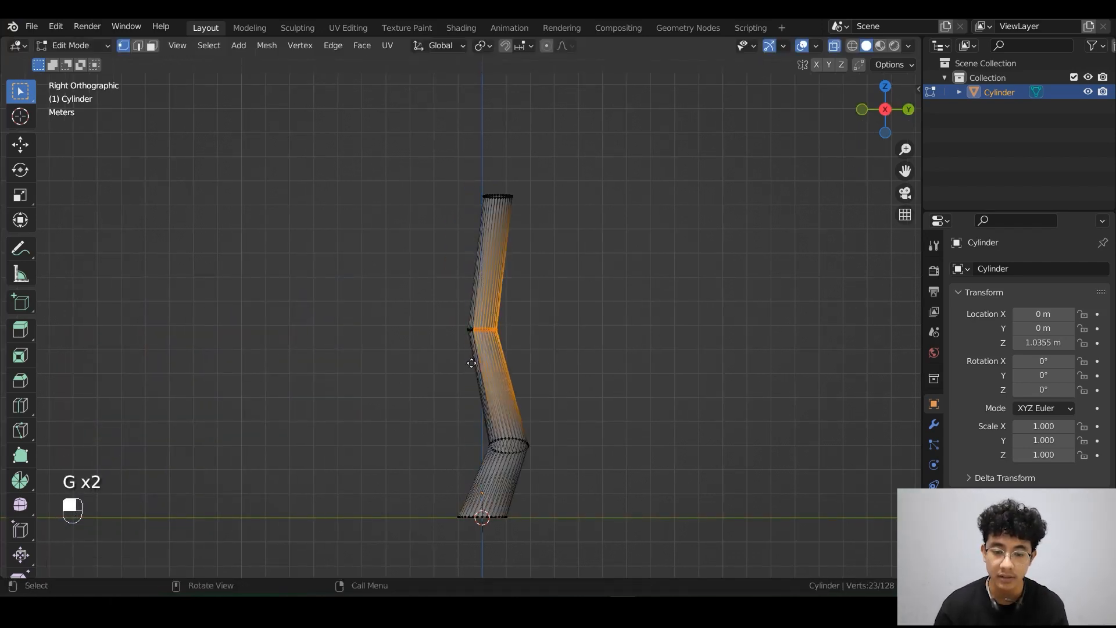
{"action": "key", "text": "g"}
{"action": "right_click", "coordinate": [469, 367]}
{"action": "key", "text": "g"}
{"action": "left_click", "coordinate": [395, 373]}
{"action": "left_click_drag", "start_coordinate": [559, 150], "coordinate": [444, 229]}
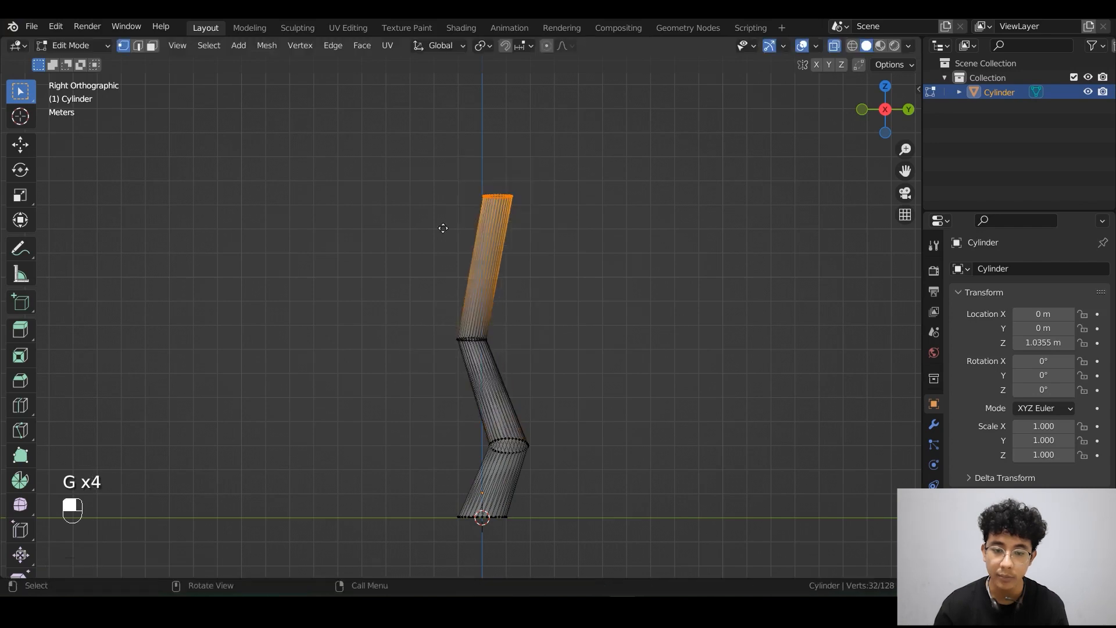
{"action": "key", "text": "g"}
{"action": "right_click", "coordinate": [433, 256]}
{"action": "left_click_drag", "start_coordinate": [570, 138], "coordinate": [447, 232]}
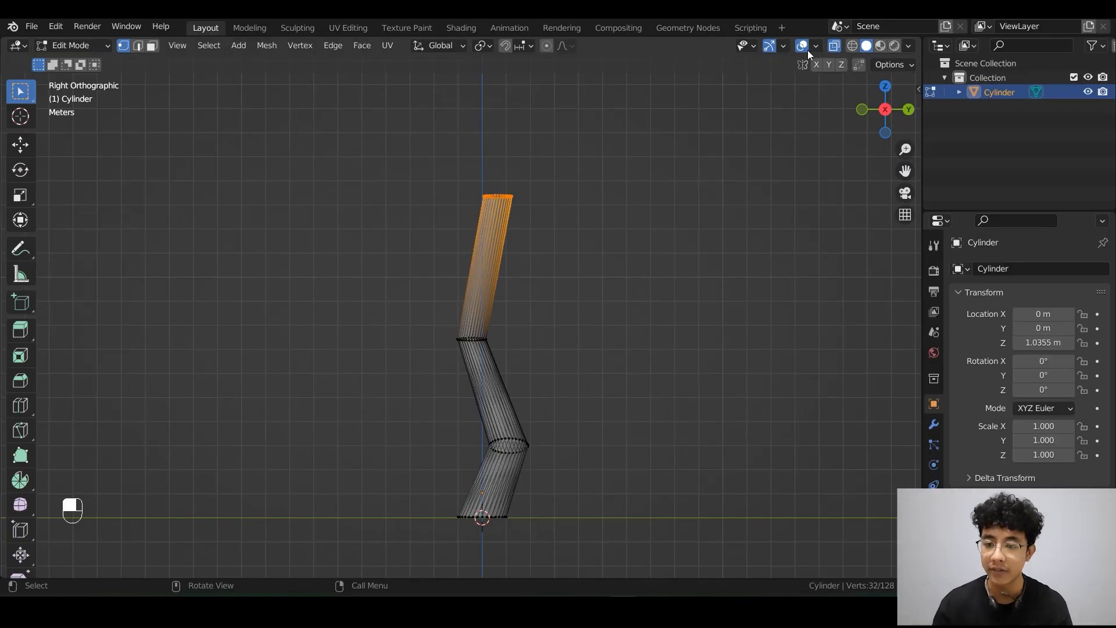
- Turn off X-ray display and box-select the second bend ring with only its visible vertices selectable
{"action": "left_click", "coordinate": [834, 48]}
{"action": "middle_click_drag", "start_coordinate": [605, 279], "coordinate": [617, 261], "text": "shift"}
{"action": "left_click_drag", "start_coordinate": [590, 268], "coordinate": [422, 357]}
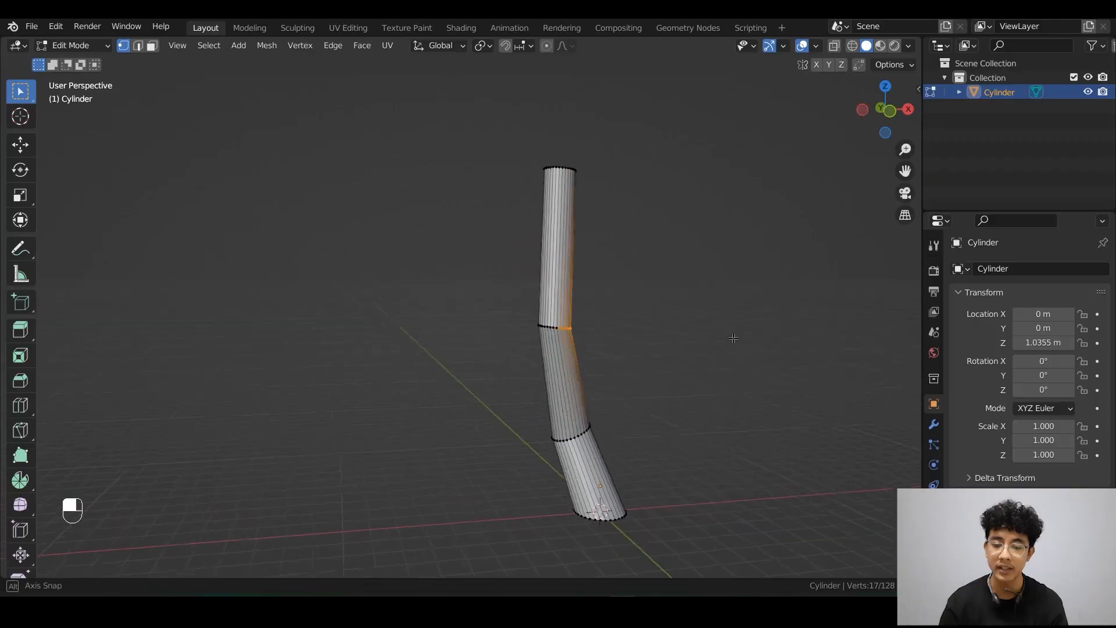
{"action": "scroll", "coordinate": [729, 340], "scroll_direction": "up", "scroll_amount": 4}
{"action": "middle_click_drag", "start_coordinate": [698, 364], "coordinate": [640, 344], "text": "shift"}
{"action": "left_click_drag", "start_coordinate": [680, 268], "coordinate": [547, 386]}
{"action": "left_click_drag", "start_coordinate": [710, 243], "coordinate": [546, 377]}
{"action": "middle_click_drag", "start_coordinate": [591, 345], "coordinate": [559, 342]}
- Try to move the second bend ring's visible vertices in the front view with X-ray off
{"action": "key", "text": "grave"}
{"action": "middle_click_drag", "start_coordinate": [703, 388], "coordinate": [601, 324], "text": "shift"}
{"action": "key", "text": "alt+z"}
{"action": "key", "text": "alt+z"}
{"action": "left_click", "coordinate": [659, 173]}
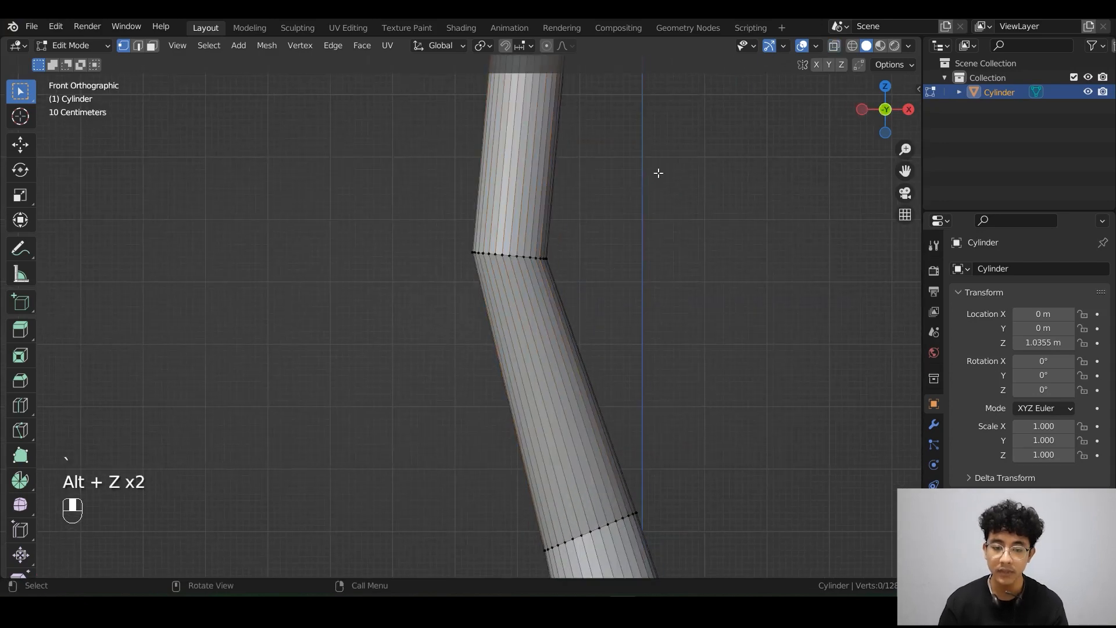
{"action": "left_click_drag", "start_coordinate": [659, 174], "coordinate": [451, 379]}
{"action": "key", "text": "g"}
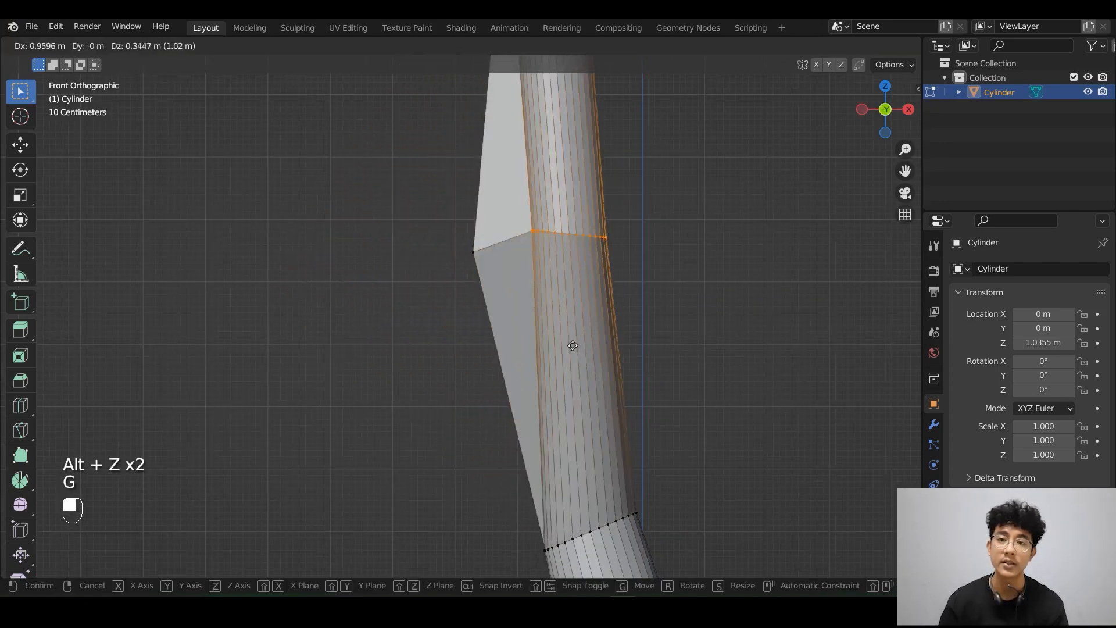
{"action": "left_click", "coordinate": [566, 332]}
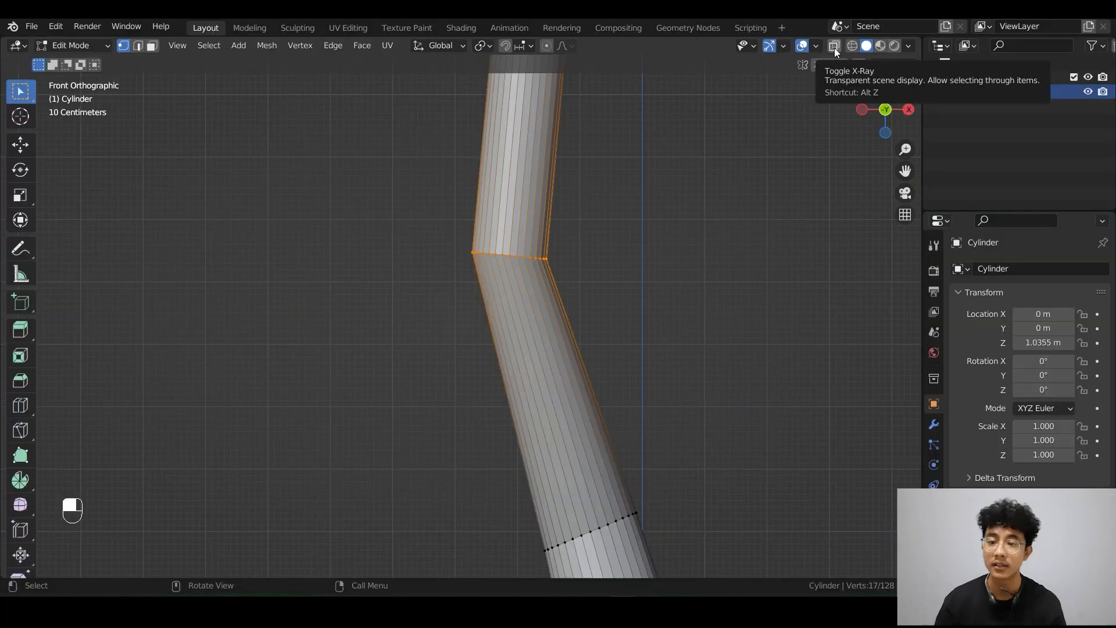
- Turn X-ray display back on and enlarge the first bend ring in the right view
{"action": "left_click", "coordinate": [834, 51]}
{"action": "scroll", "coordinate": [620, 210], "scroll_direction": "down", "scroll_amount": 3}
{"action": "middle_click_drag", "start_coordinate": [619, 210], "coordinate": [583, 143], "text": "shift"}
{"action": "scroll", "coordinate": [622, 302], "scroll_direction": "up", "scroll_amount": 3}
{"action": "key", "text": "grave"}
{"action": "left_click", "coordinate": [750, 329]}
{"action": "scroll", "coordinate": [596, 281], "scroll_direction": "down", "scroll_amount": 4}
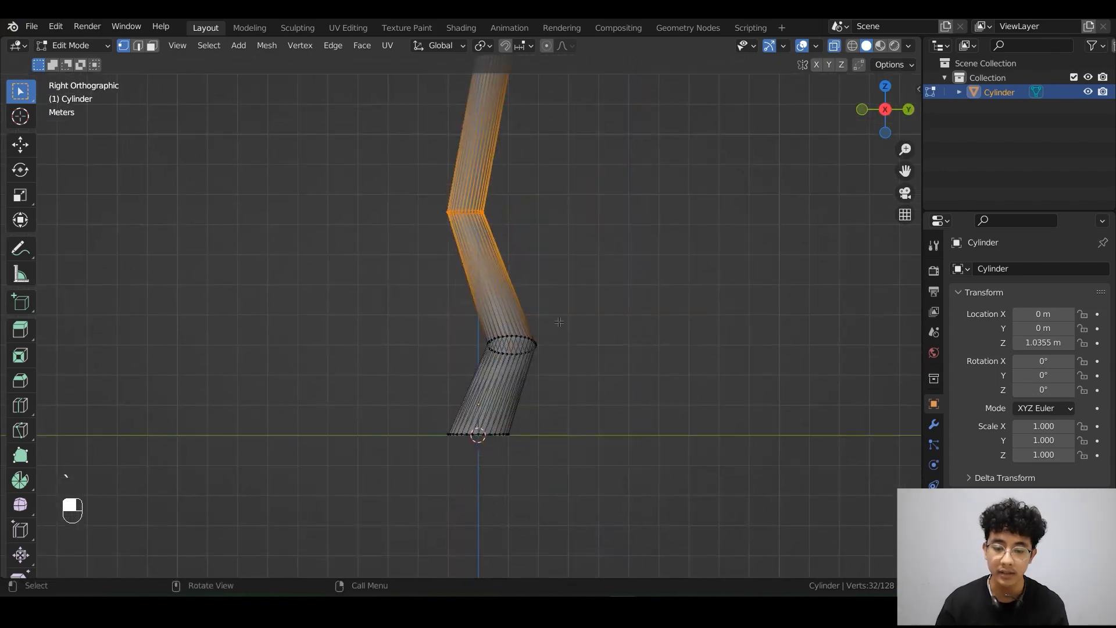
{"action": "left_click_drag", "start_coordinate": [464, 311], "coordinate": [582, 376]}
{"action": "scroll", "coordinate": [519, 305], "scroll_direction": "up", "scroll_amount": 2}
{"action": "key", "text": "s"}
{"action": "left_click", "coordinate": [653, 371]}
- Enlarge the trunk's base ring and readjust the scale of the first bend ring
{"action": "left_click_drag", "start_coordinate": [613, 420], "coordinate": [375, 538]}
{"action": "key", "text": "s"}
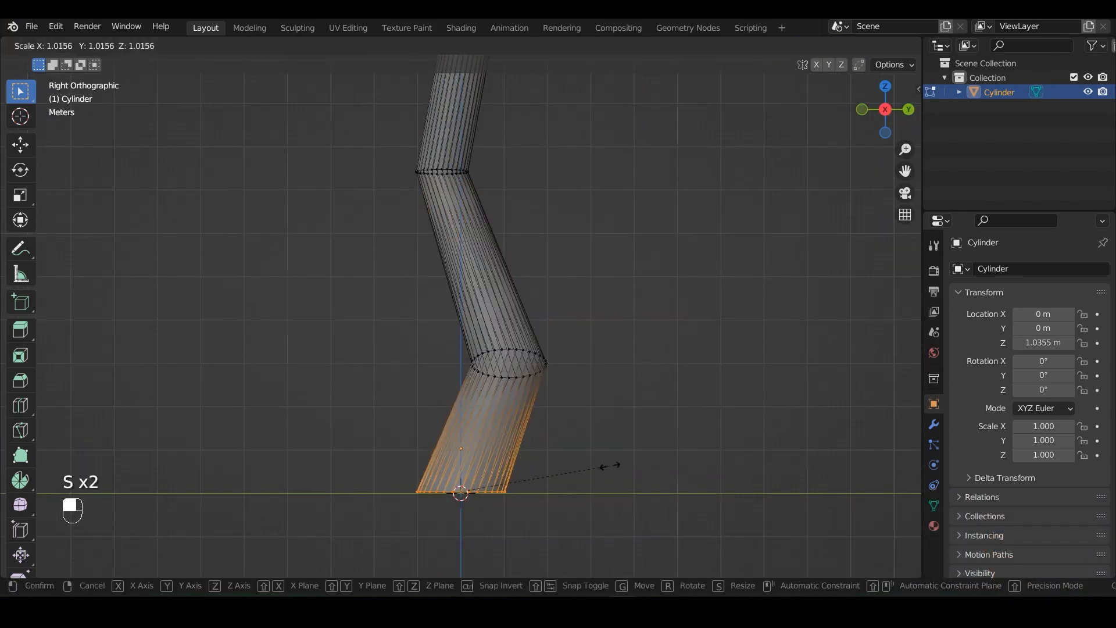
{"action": "left_click", "coordinate": [612, 465]}
{"action": "left_click_drag", "start_coordinate": [548, 335], "coordinate": [413, 421]}
{"action": "key", "text": "s"}
{"action": "left_click", "coordinate": [623, 390]}
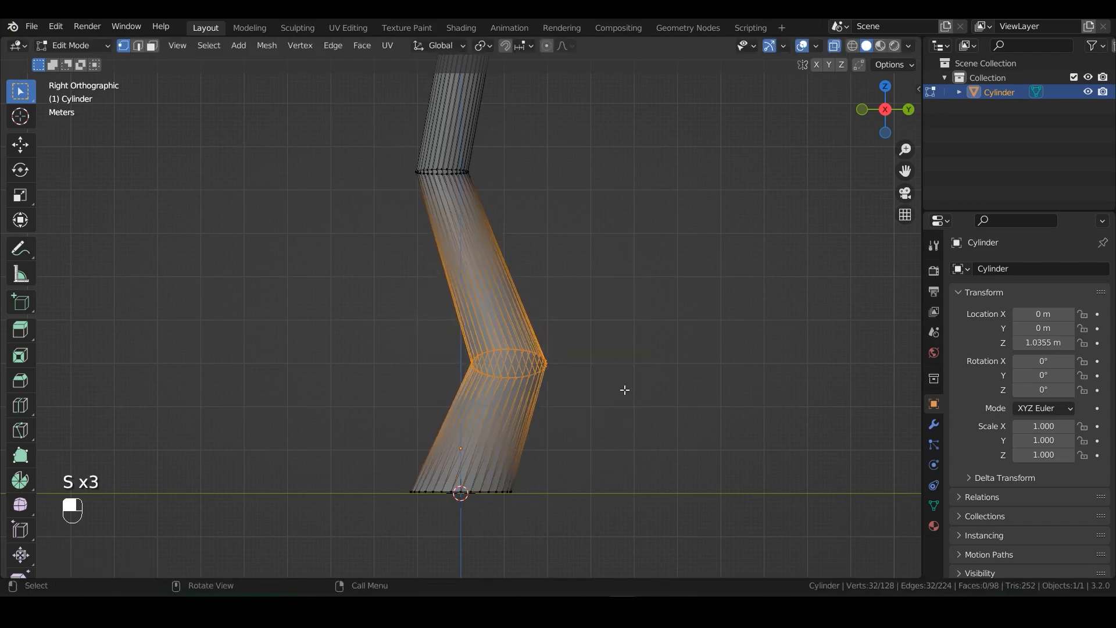
{"action": "key", "text": "s"}
{"action": "left_click", "coordinate": [611, 410]}
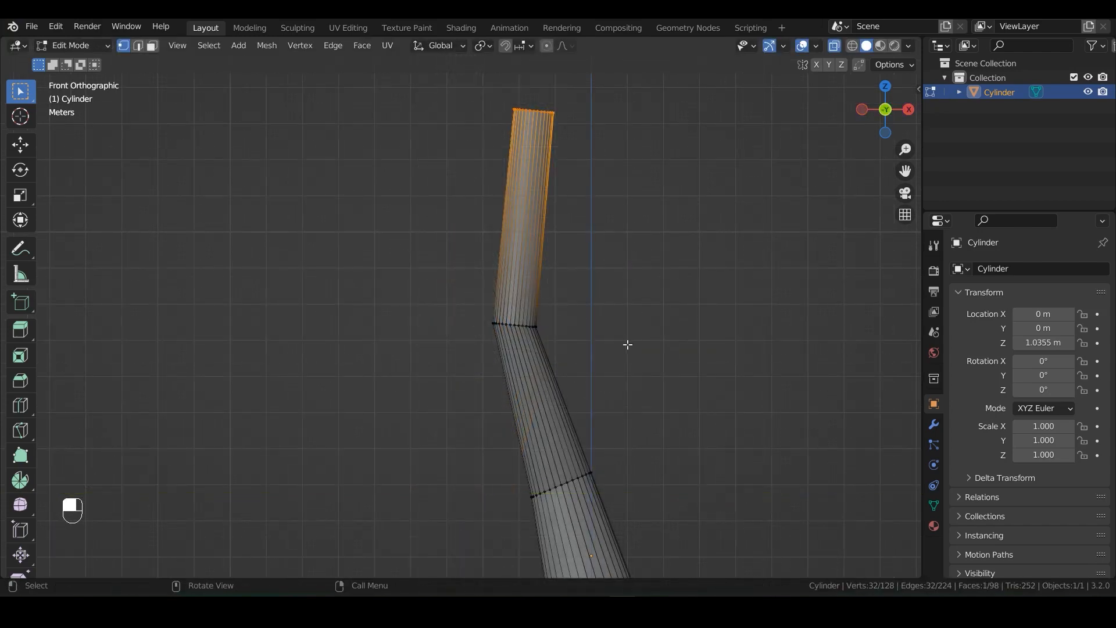
- Select the second bend ring in the front view and rotate it to match the lower segment's lean
{"action": "left_click_drag", "start_coordinate": [555, 298], "coordinate": [423, 369]}
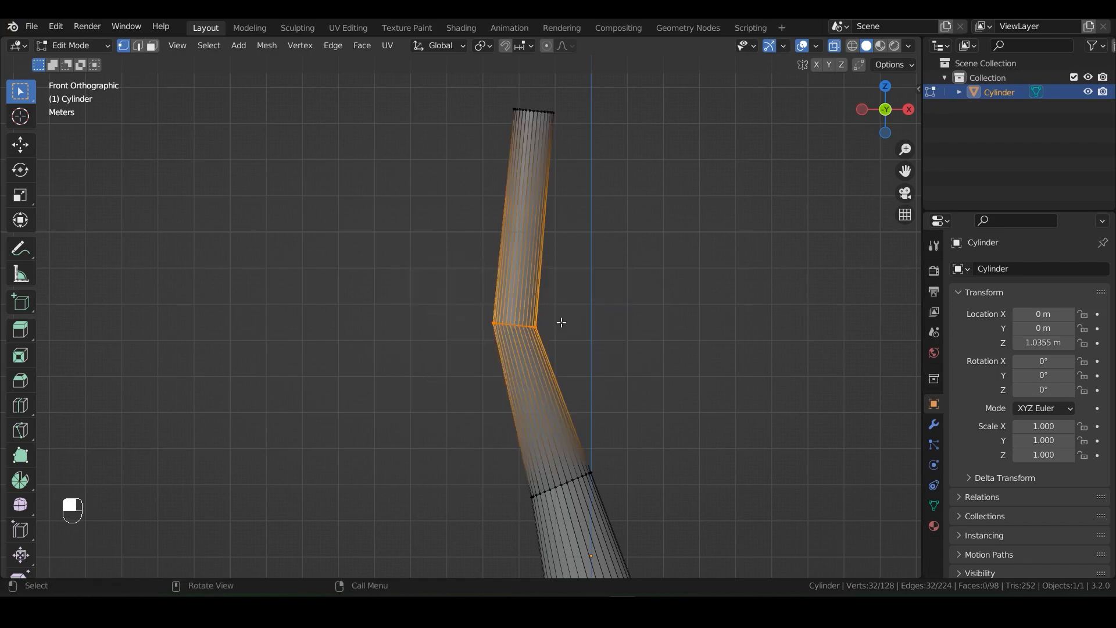
{"action": "left_click_drag", "start_coordinate": [601, 241], "coordinate": [445, 389]}
{"action": "middle_click_drag", "start_coordinate": [564, 281], "coordinate": [566, 199], "text": "shift"}
{"action": "middle_click_drag", "start_coordinate": [590, 328], "coordinate": [617, 352], "text": "shift"}
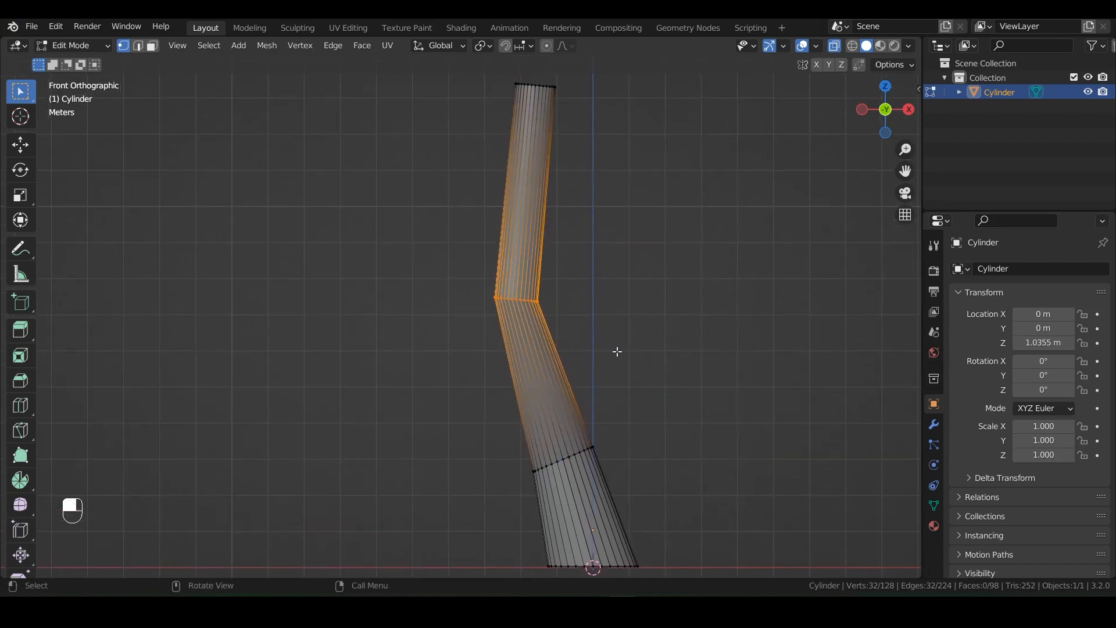
{"action": "key", "text": "r"}
{"action": "left_click", "coordinate": [631, 309]}
- Extrude a side branch from the second bend ring up toward negative X, then rotate and shrink its end
{"action": "key", "text": "e"}
{"action": "left_click", "coordinate": [588, 231]}
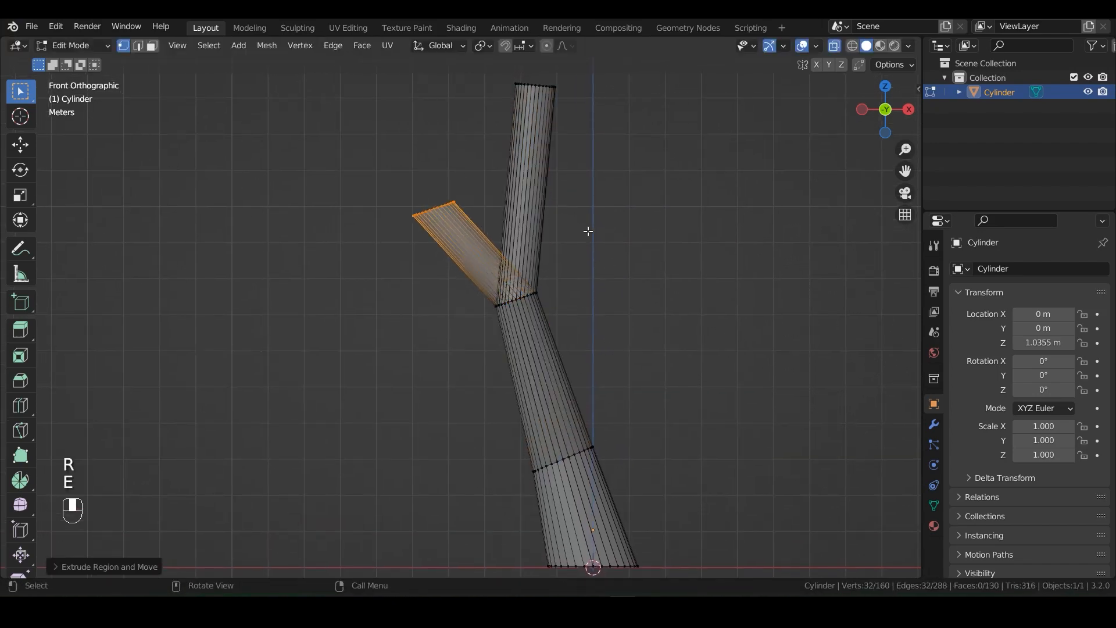
{"action": "key", "text": "s"}
{"action": "left_click", "coordinate": [603, 182]}
- Examine the ring where the side branch meets the trunk, with X-ray display on and off
{"action": "scroll", "coordinate": [655, 294], "scroll_direction": "up", "scroll_amount": 6}
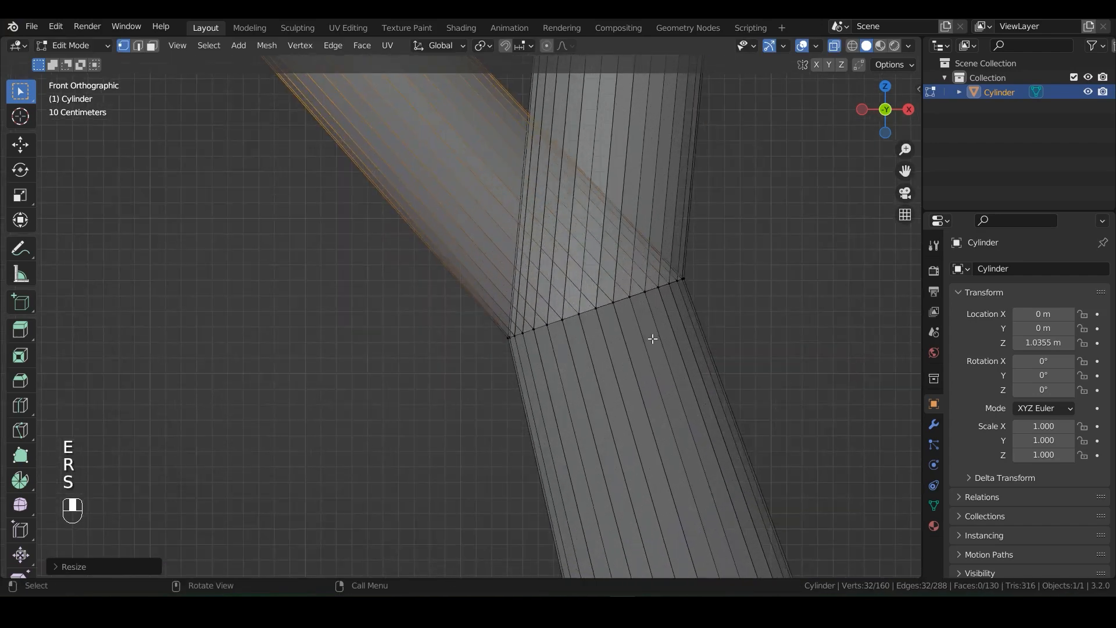
{"action": "left_click_drag", "start_coordinate": [731, 213], "coordinate": [433, 428]}
{"action": "key", "text": "alt+z"}
{"action": "key", "text": "alt+z"}
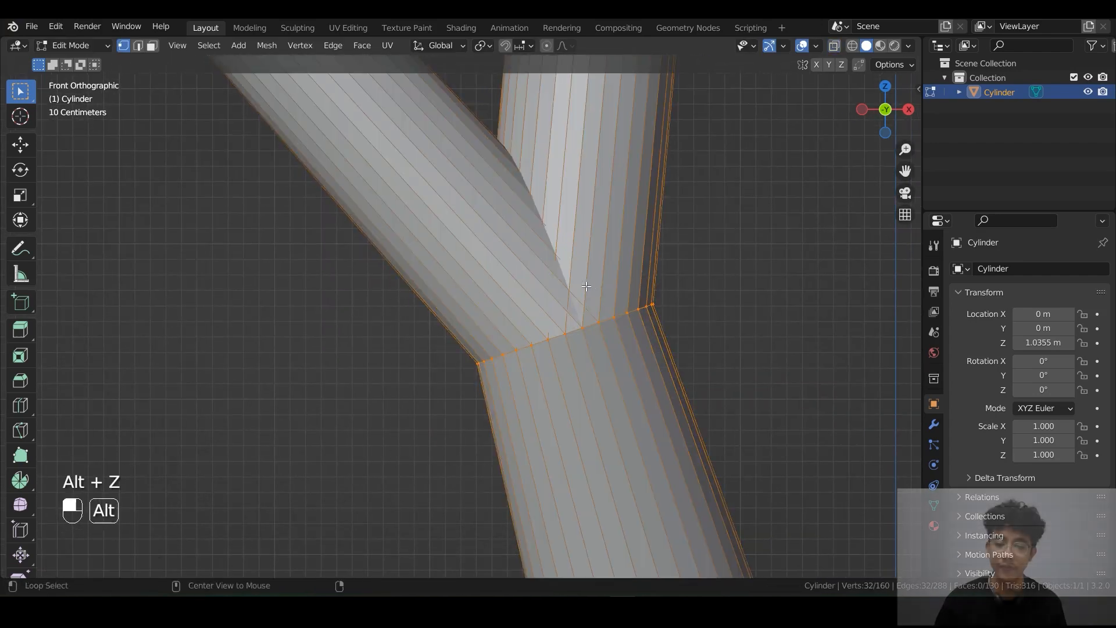
{"action": "key", "text": "alt+z"}
{"action": "left_click", "coordinate": [714, 265]}
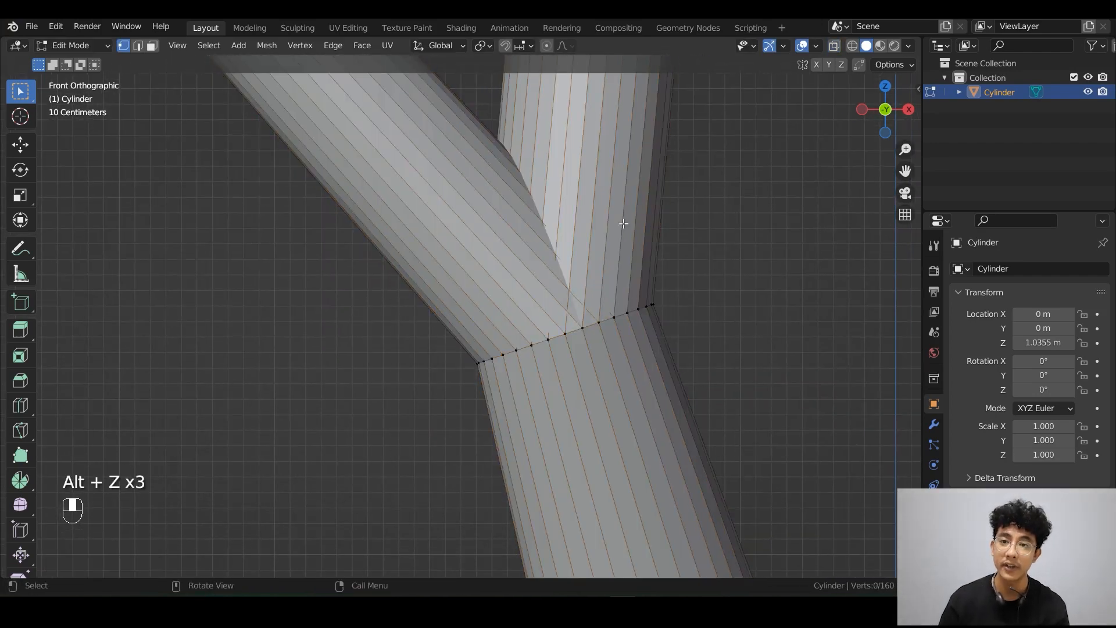
{"action": "middle_click_drag", "start_coordinate": [623, 223], "coordinate": [614, 268]}
- Inspect the overlapping branch faces at the junction in Object Mode and in face selection with X-ray
{"action": "key", "text": "Tab"}
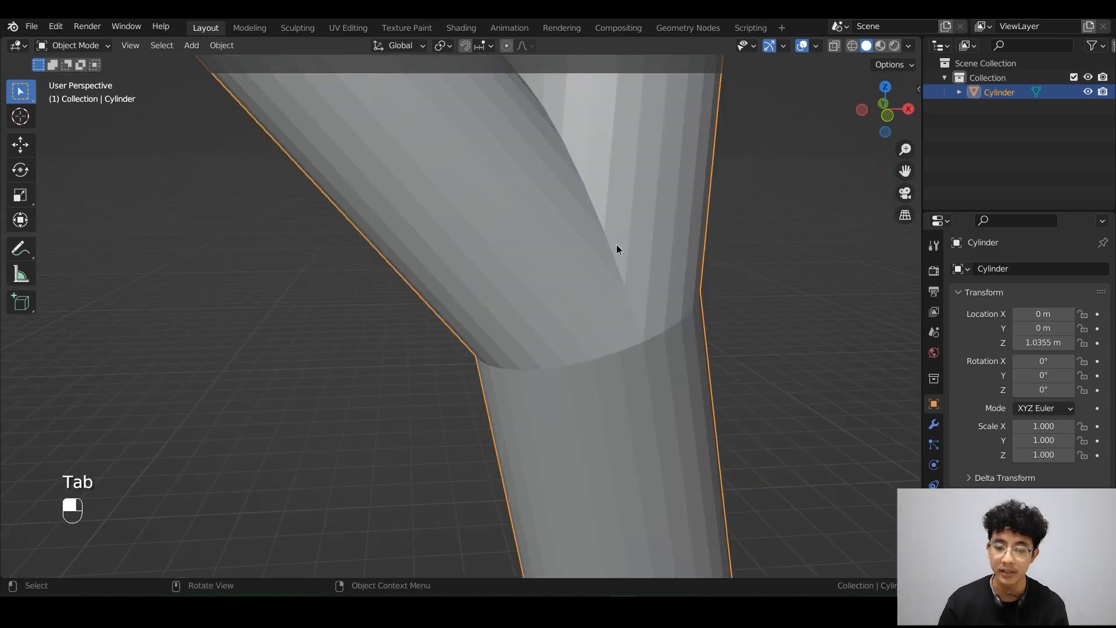
{"action": "key", "text": "Tab"}
{"action": "key", "text": "alt+z"}
{"action": "key", "text": "3"}
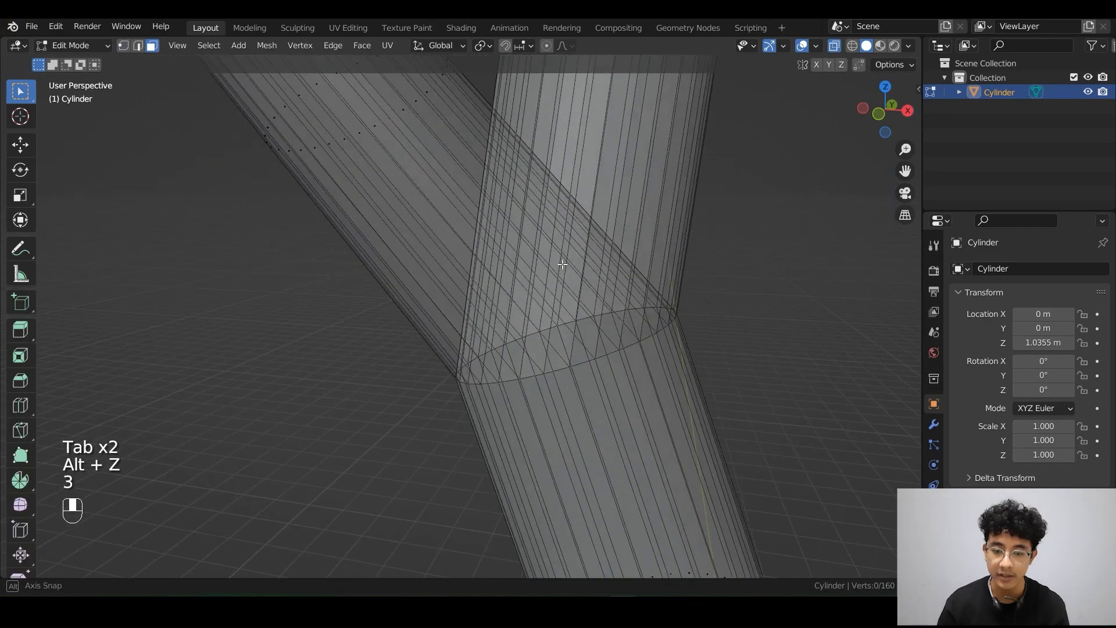
{"action": "middle_click_drag", "start_coordinate": [562, 264], "coordinate": [563, 270]}
{"action": "left_click", "coordinate": [420, 139], "text": "alt"}
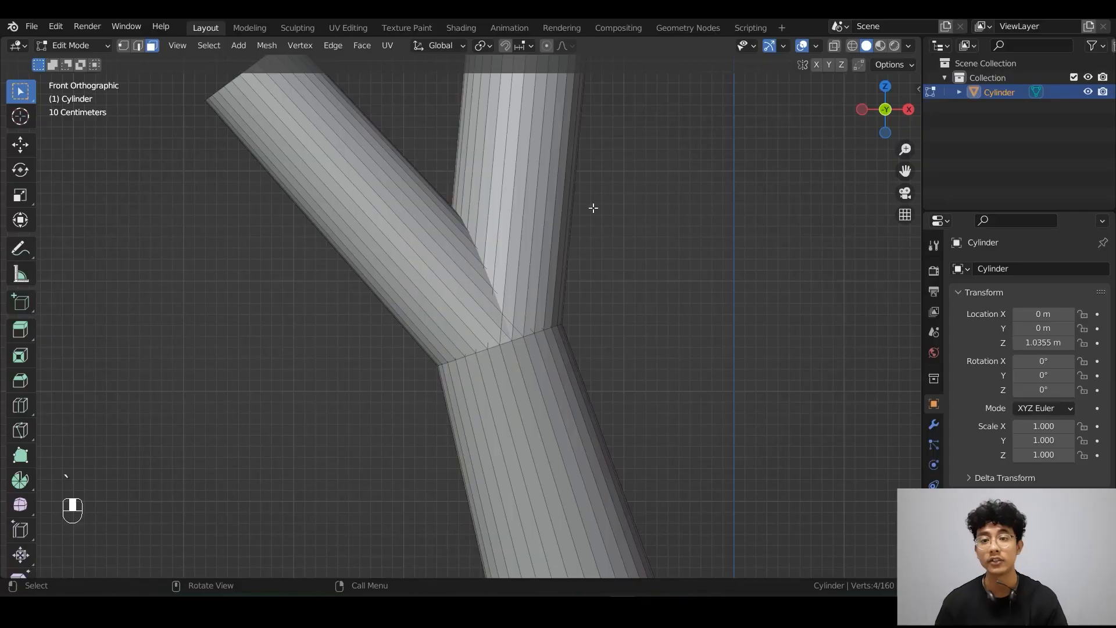
{"action": "key", "text": "r"}
{"action": "left_click", "coordinate": [586, 308]}
{"action": "key", "text": "Tab"}
{"action": "key", "text": "Tab"}
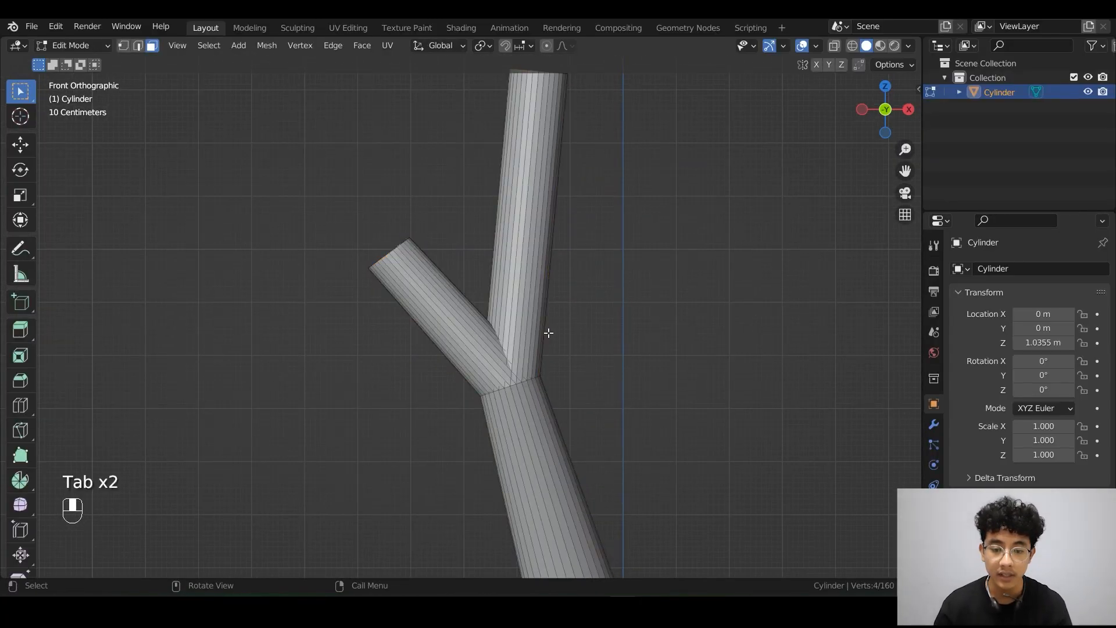
- Turn on X-ray display, switch to vertex selection and select the side branch's end ring
{"action": "key", "text": "alt+z"}
{"action": "key", "text": "1"}
{"action": "left_click_drag", "start_coordinate": [343, 215], "coordinate": [430, 296]}
{"action": "middle_click_drag", "start_coordinate": [402, 319], "coordinate": [437, 279], "text": "shift"}
{"action": "left_click_drag", "start_coordinate": [660, 277], "coordinate": [492, 378]}
{"action": "middle_click_drag", "start_coordinate": [492, 173], "coordinate": [521, 135], "text": "shift"}
{"action": "left_click_drag", "start_coordinate": [521, 134], "coordinate": [407, 244]}
{"action": "middle_click_drag", "start_coordinate": [507, 321], "coordinate": [555, 384], "text": "shift"}
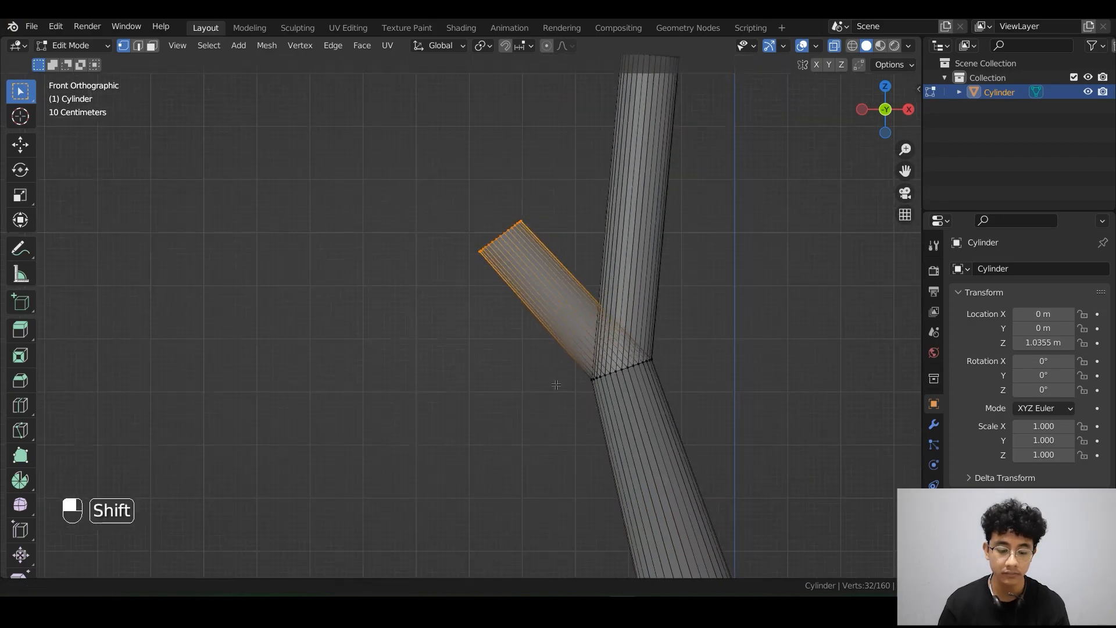
- Move the first bend ring slightly lower and toward positive Y in the right view
{"action": "scroll", "coordinate": [556, 383], "scroll_direction": "down", "scroll_amount": 5}
{"action": "key", "text": "grave"}
{"action": "left_click_drag", "start_coordinate": [540, 331], "coordinate": [419, 401]}
{"action": "key", "text": "g"}
- Add a loop cut between the trunk's base and first bend ring, and scale the new ring up slightly
{"action": "left_click_drag", "start_coordinate": [508, 407], "coordinate": [388, 470]}
{"action": "scroll", "coordinate": [464, 476], "scroll_direction": "up", "scroll_amount": 3}
{"action": "middle_click_drag", "start_coordinate": [464, 476], "coordinate": [479, 431], "text": "shift"}
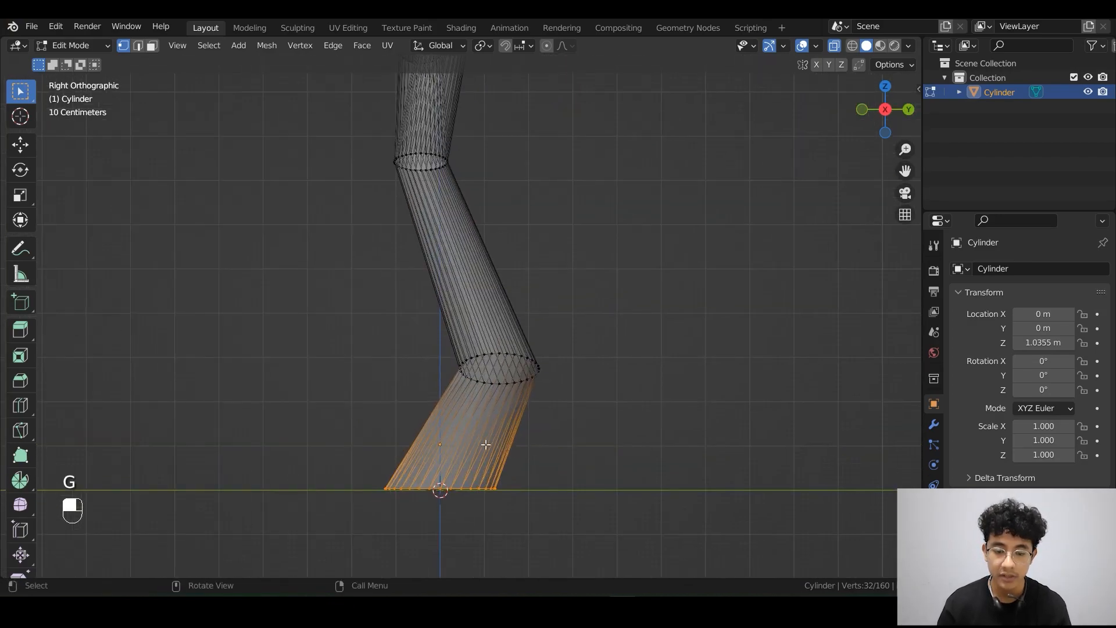
{"action": "left_click", "coordinate": [535, 443]}
{"action": "left_click", "coordinate": [531, 454]}
{"action": "key", "text": "s"}
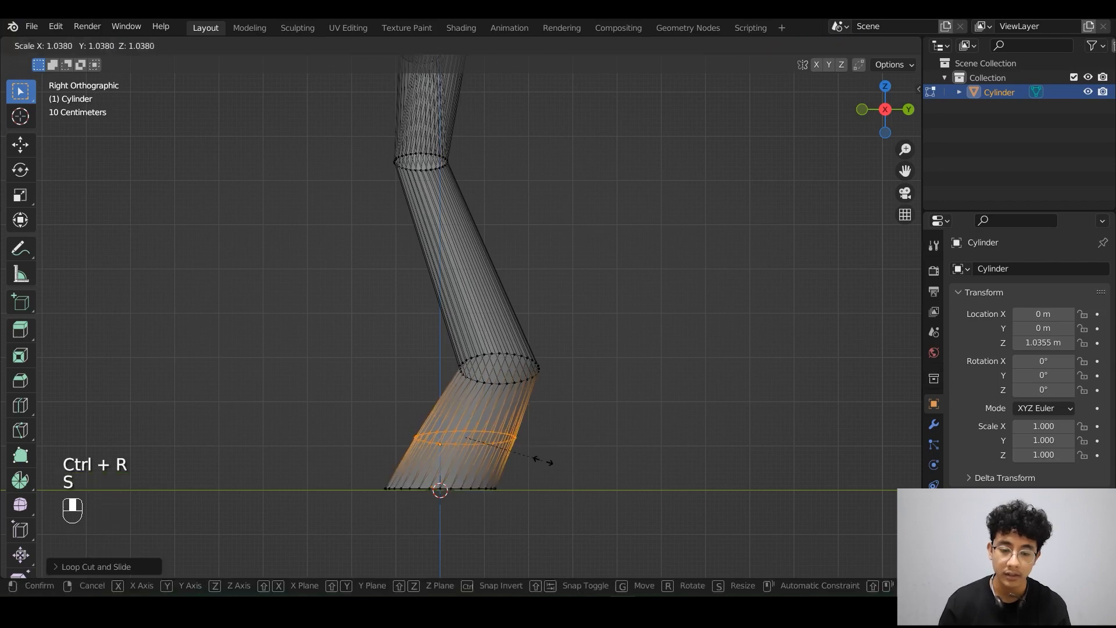
{"action": "left_click", "coordinate": [546, 461]}
- Select the trunk's base ring and scale it up to widen the foot
{"action": "left_click_drag", "start_coordinate": [548, 462], "coordinate": [372, 515]}
{"action": "key", "text": "s"}
{"action": "left_click", "coordinate": [572, 510]}
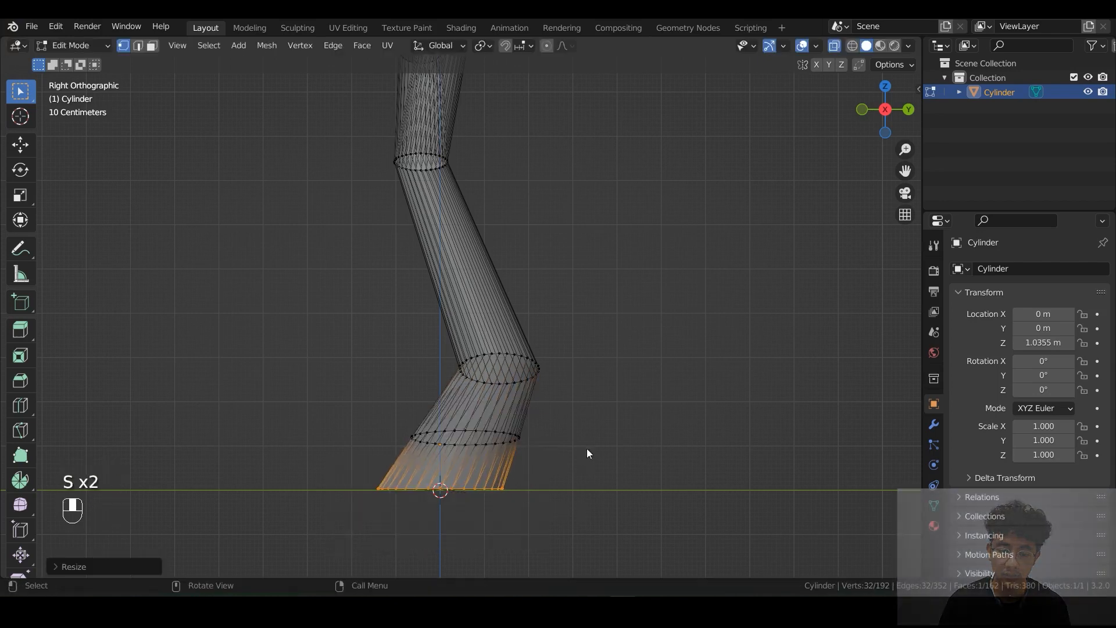
- Move and tilt the first bend ring in the front view
{"action": "middle_click_drag", "start_coordinate": [587, 453], "coordinate": [640, 450], "text": "alt"}
{"action": "left_click_drag", "start_coordinate": [500, 337], "coordinate": [372, 401]}
{"action": "key", "text": "alt+z"}
{"action": "key", "text": "alt+z"}
{"action": "key", "text": "g"}
{"action": "left_click", "coordinate": [516, 394]}
{"action": "key", "text": "r"}
{"action": "left_click", "coordinate": [514, 401]}
- Select the ring where the trunk and side branch meet and move it in the front view
{"action": "middle_click_drag", "start_coordinate": [438, 120], "coordinate": [474, 187], "text": "shift"}
{"action": "left_click_drag", "start_coordinate": [450, 143], "coordinate": [326, 206]}
{"action": "key", "text": "g"}
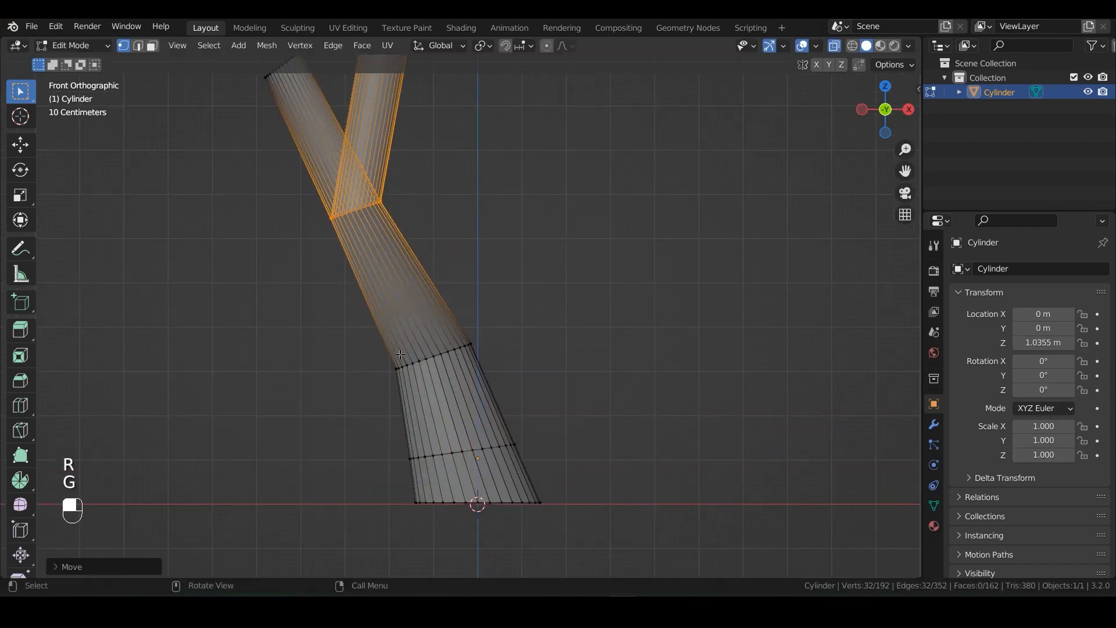
- Rotate and reposition the first bend ring in the right view
{"action": "key", "text": "grave"}
{"action": "left_click_drag", "start_coordinate": [587, 314], "coordinate": [433, 402]}
{"action": "key", "text": "r"}
{"action": "key", "text": "g"}
- Scale up the ring above the base and the base ring to flare the trunk's foot
{"action": "left_click_drag", "start_coordinate": [616, 376], "coordinate": [619, 523]}
{"action": "key", "text": "s"}
{"action": "key", "text": "s"}
{"action": "left_click", "coordinate": [429, 519]}
{"action": "key", "text": "s"}
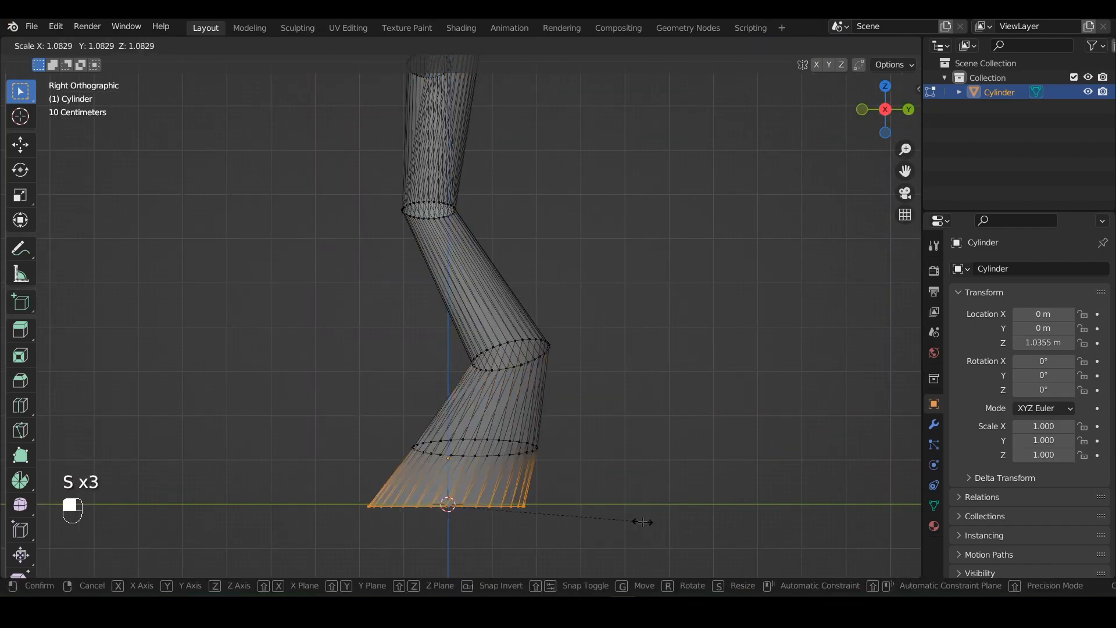
{"action": "left_click", "coordinate": [641, 521]}
- Select the side branch's end ring
{"action": "middle_click_drag", "start_coordinate": [639, 453], "coordinate": [692, 451], "text": "alt"}
{"action": "middle_click_drag", "start_coordinate": [628, 288], "coordinate": [663, 431], "text": "shift"}
{"action": "left_click_drag", "start_coordinate": [477, 175], "coordinate": [326, 270]}
{"action": "middle_click_drag", "start_coordinate": [564, 382], "coordinate": [587, 385]}
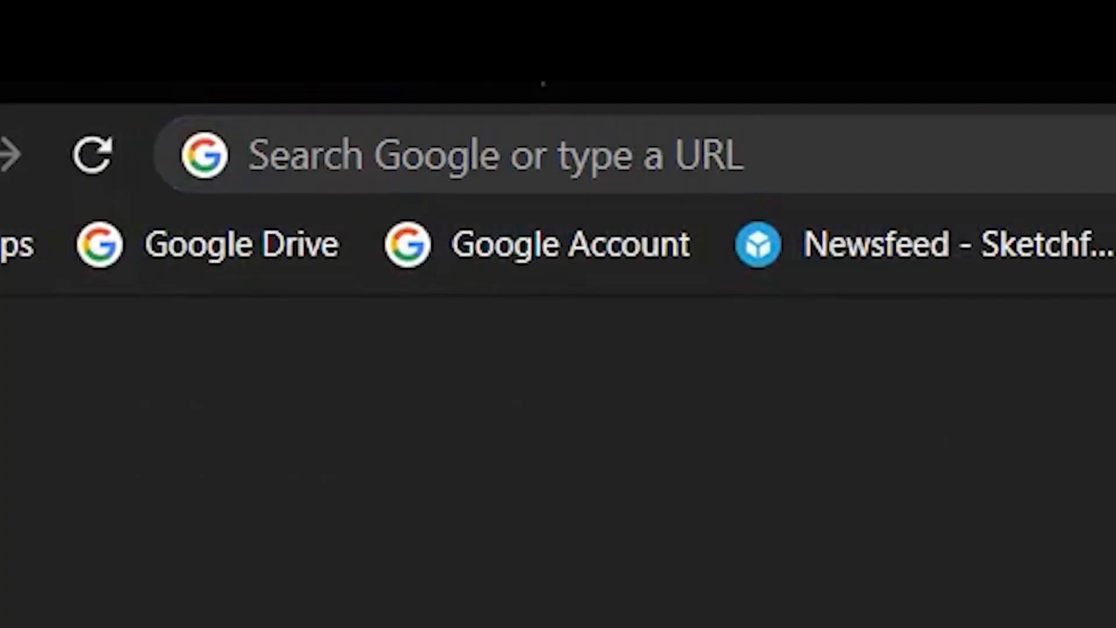
- In the Chrome browser, search Google Images for "stylize tree"
{"action": "type", "text": "stylize "}
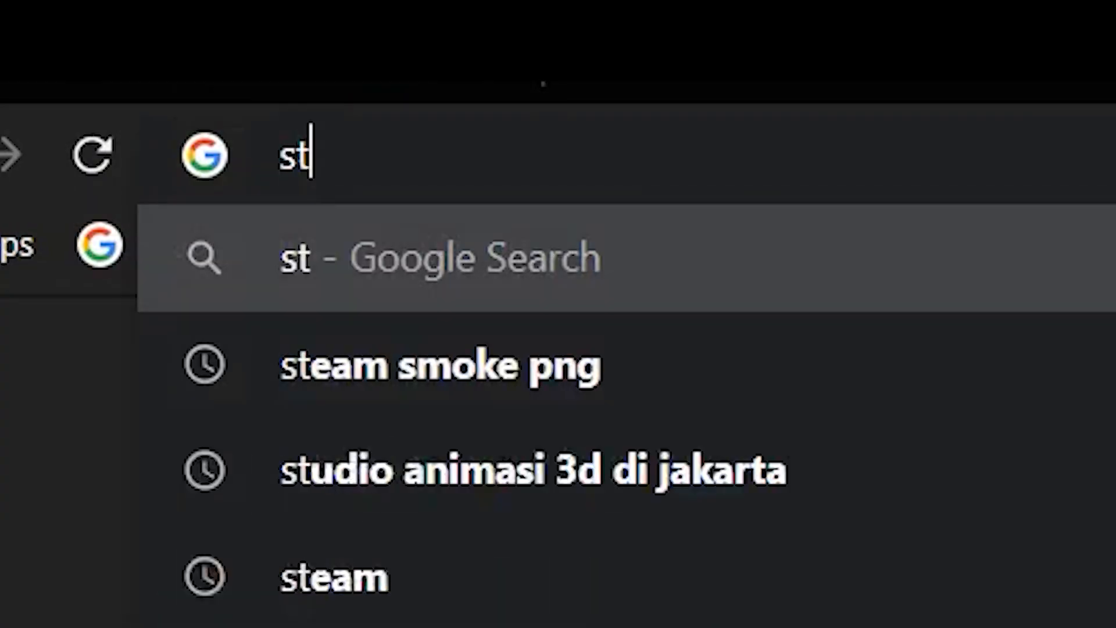
{"action": "type", "text": "tree"}
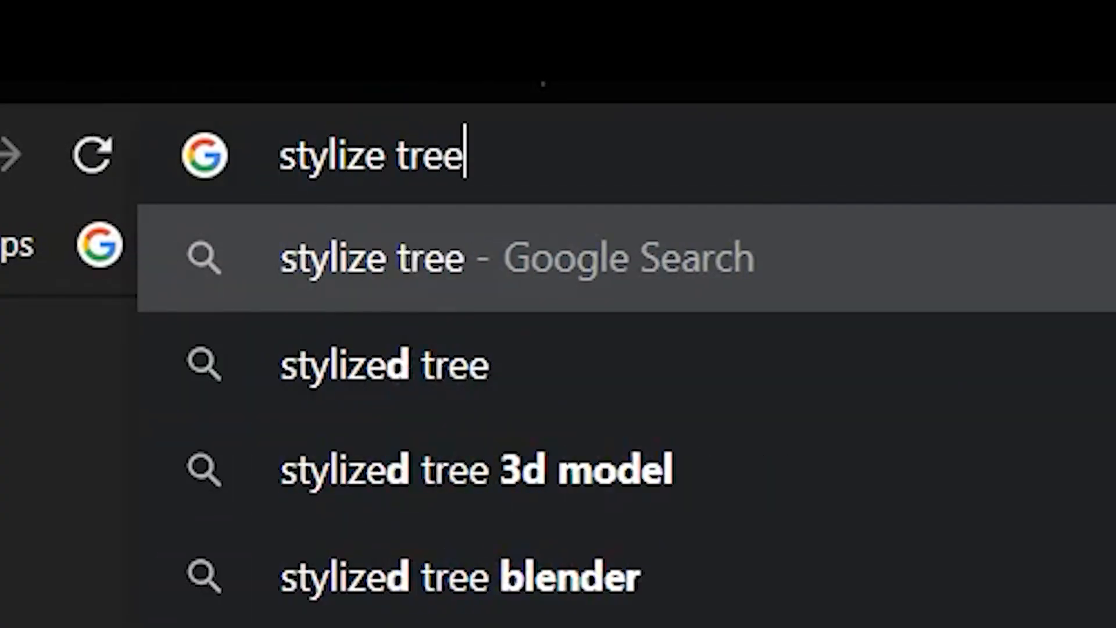
{"action": "key", "text": "Return"}
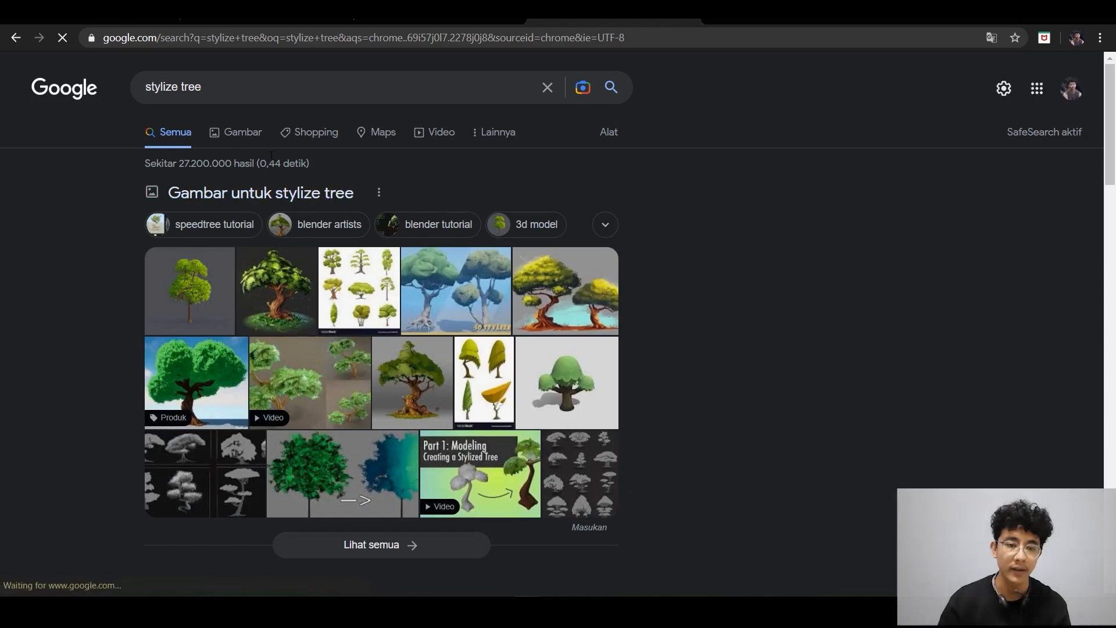
{"action": "left_click", "coordinate": [249, 137]}
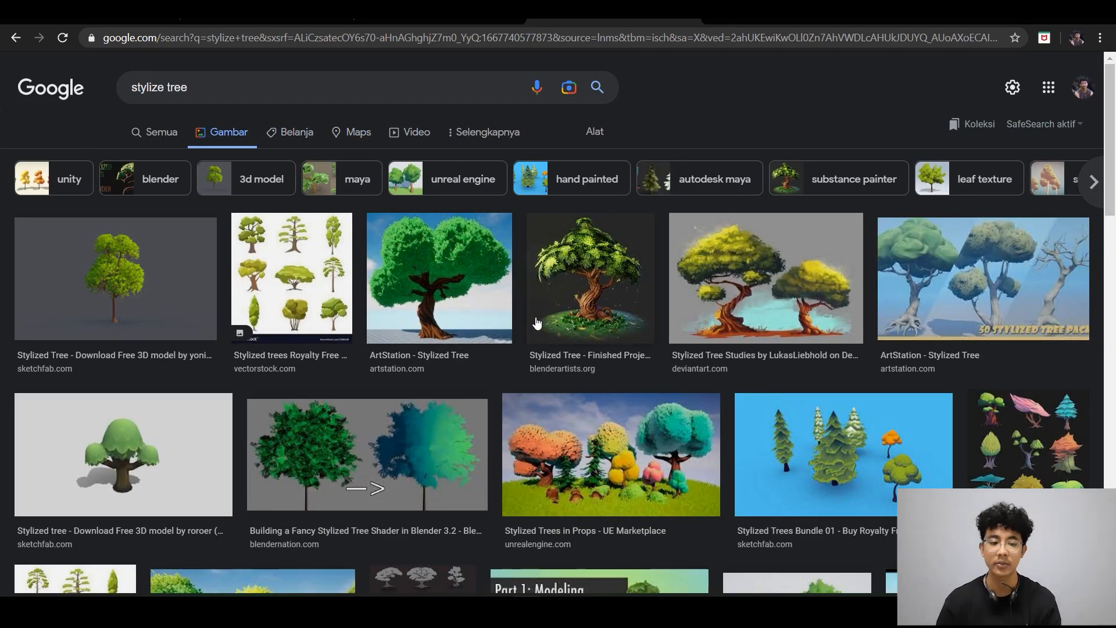
- Preview the yellow-leaved Stylized Tree Studies image and the related Blender Artists tree painting, and browse the related images
{"action": "left_click", "coordinate": [719, 295]}
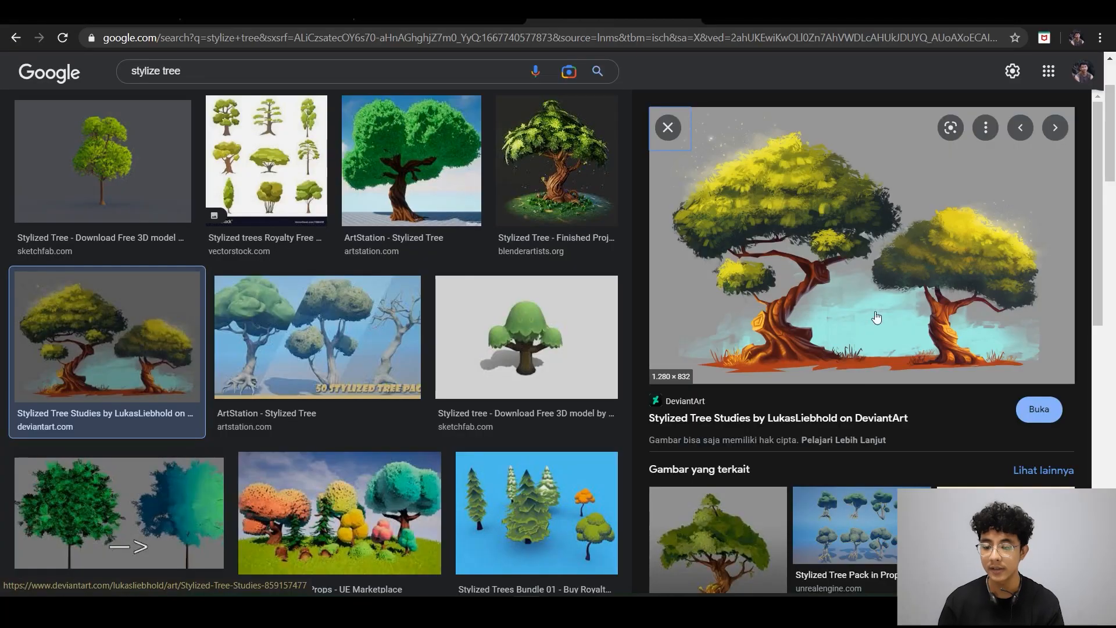
{"action": "scroll", "coordinate": [877, 317], "scroll_direction": "down", "scroll_amount": 2}
{"action": "left_click", "coordinate": [762, 428]}
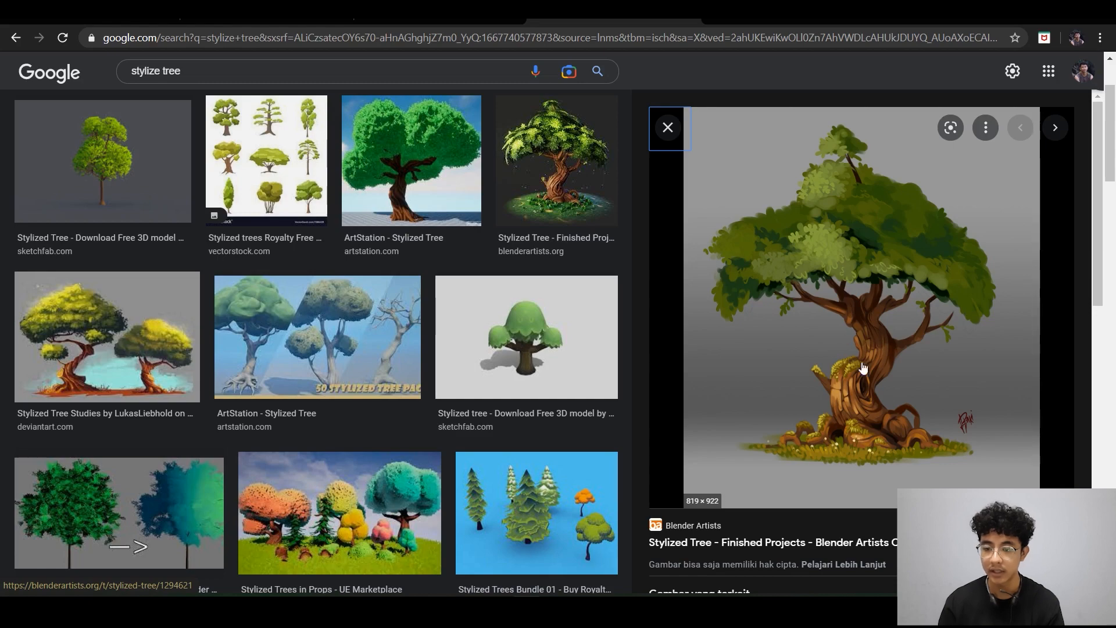
{"action": "scroll", "coordinate": [834, 300], "scroll_direction": "down", "scroll_amount": 5}
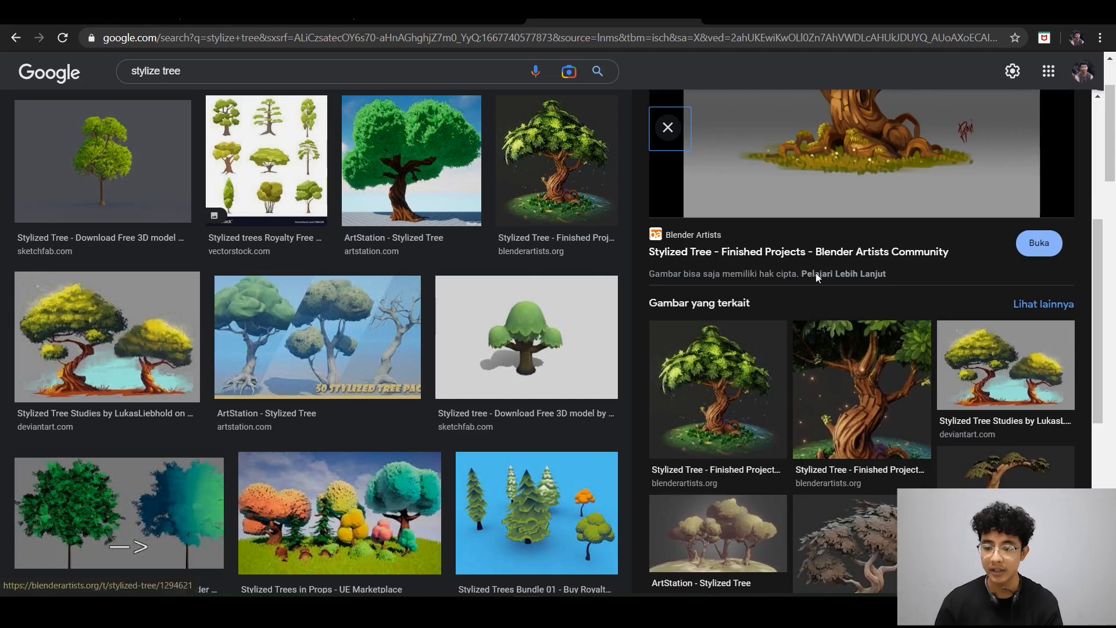
{"action": "scroll", "coordinate": [883, 281], "scroll_direction": "up", "scroll_amount": 5}
{"action": "scroll", "coordinate": [868, 294], "scroll_direction": "down", "scroll_amount": 5}
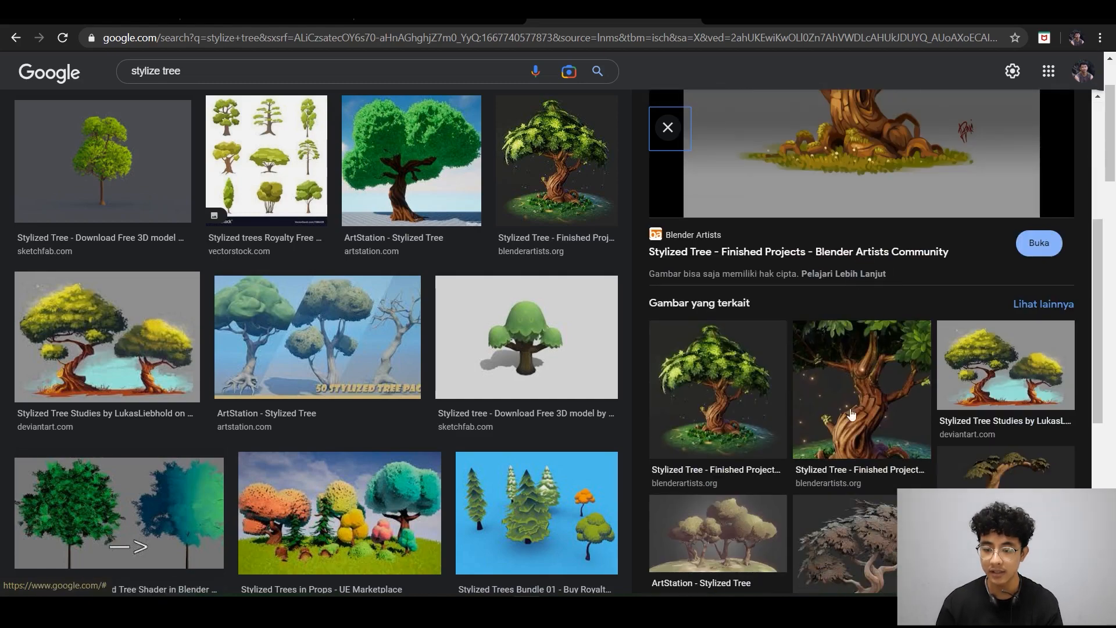
{"action": "scroll", "coordinate": [814, 378], "scroll_direction": "down", "scroll_amount": 1}
- Open the related Blender Artists tree image with the dark background and compare it with its related images
{"action": "left_click", "coordinate": [754, 349]}
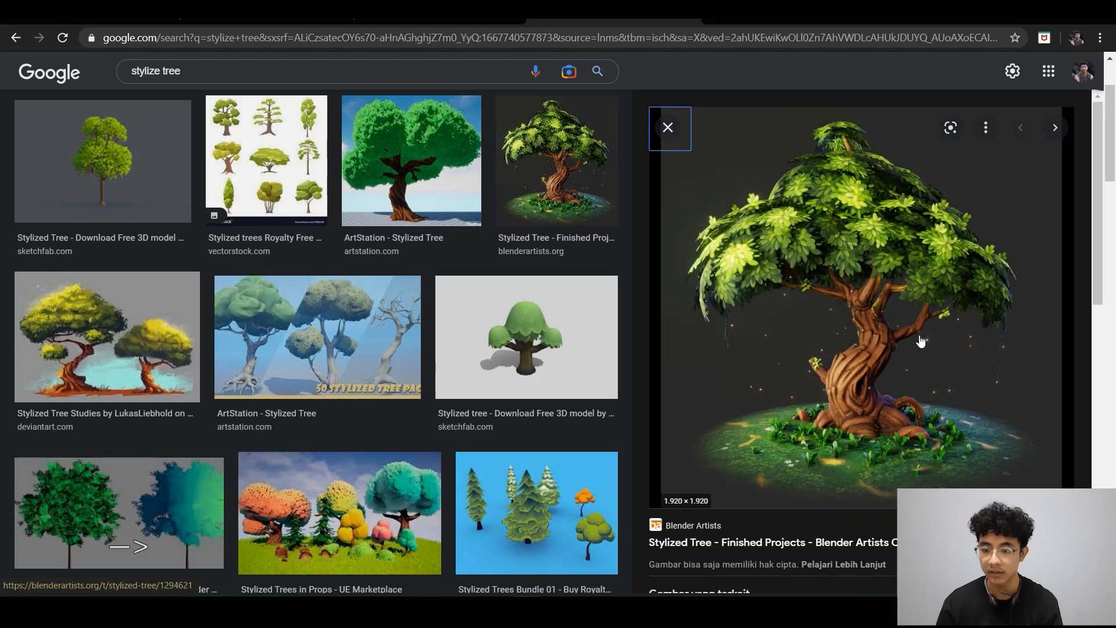
{"action": "scroll", "coordinate": [883, 359], "scroll_direction": "down", "scroll_amount": 5}
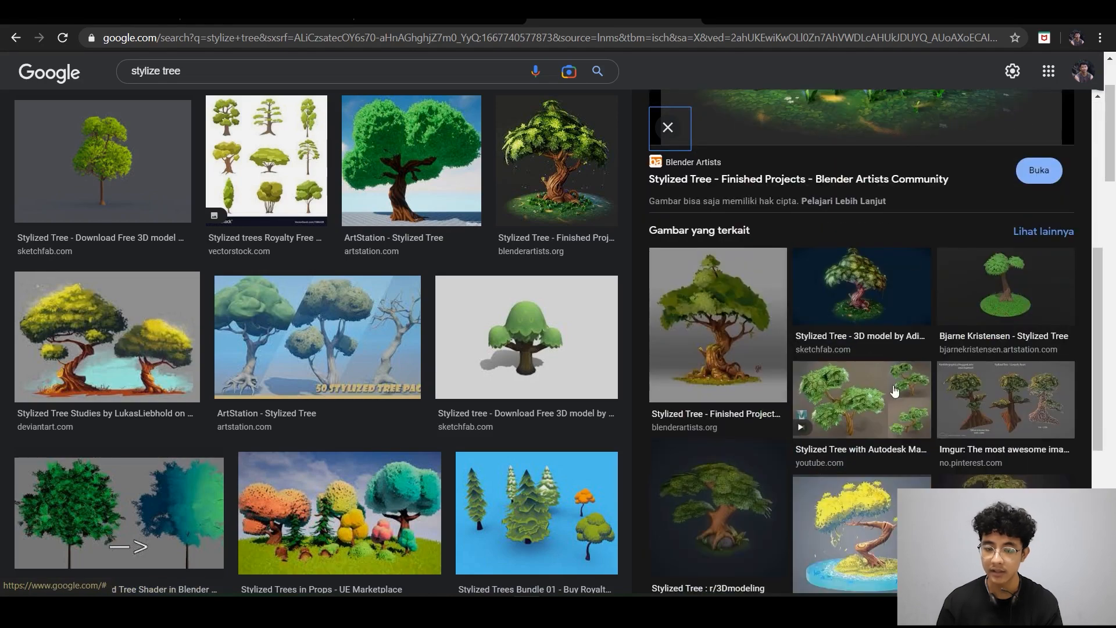
{"action": "scroll", "coordinate": [894, 392], "scroll_direction": "up", "scroll_amount": 2}
{"action": "scroll", "coordinate": [924, 219], "scroll_direction": "up", "scroll_amount": 3}
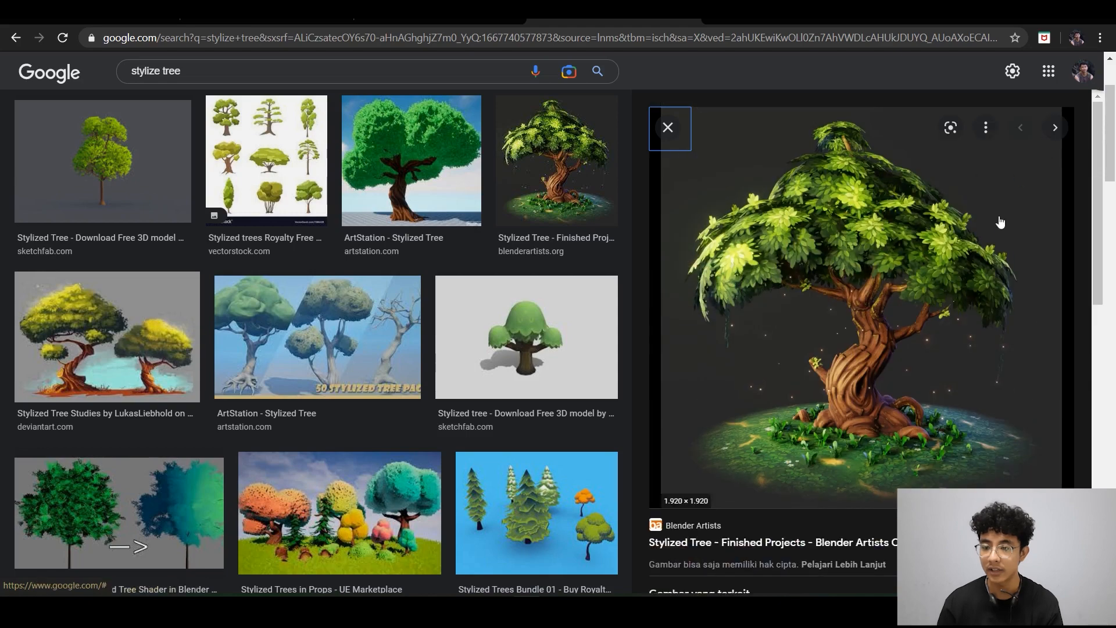
- Save the previewed tree image to the Desktop as a JPEG named "styleze tree"
{"action": "right_click", "coordinate": [909, 252]}
{"action": "left_click", "coordinate": [959, 378]}
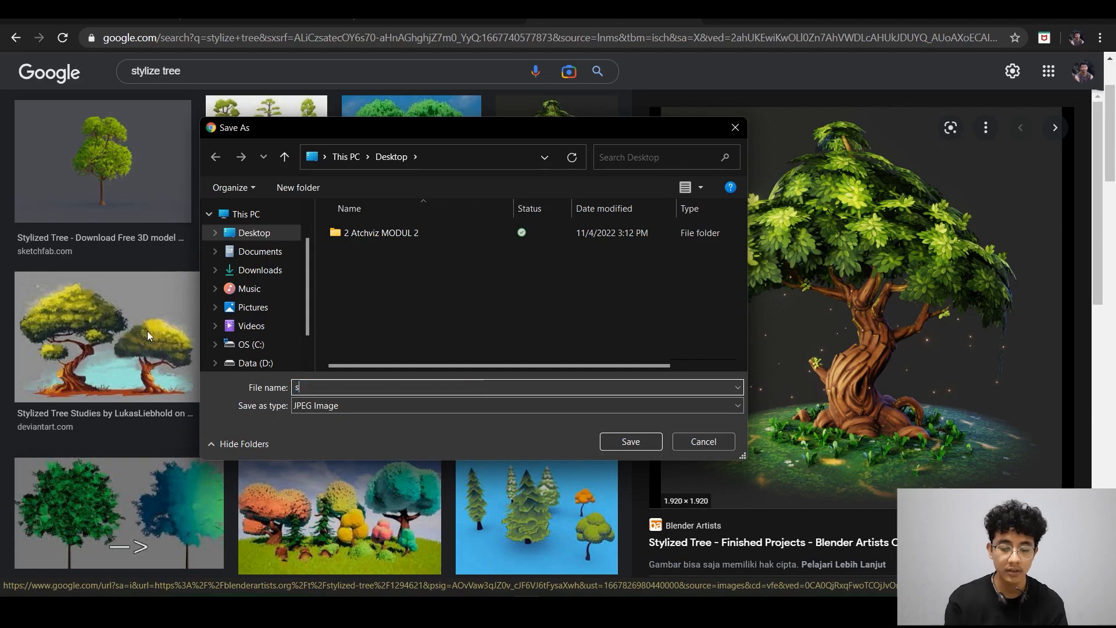
{"action": "type", "text": "styleze tre"}
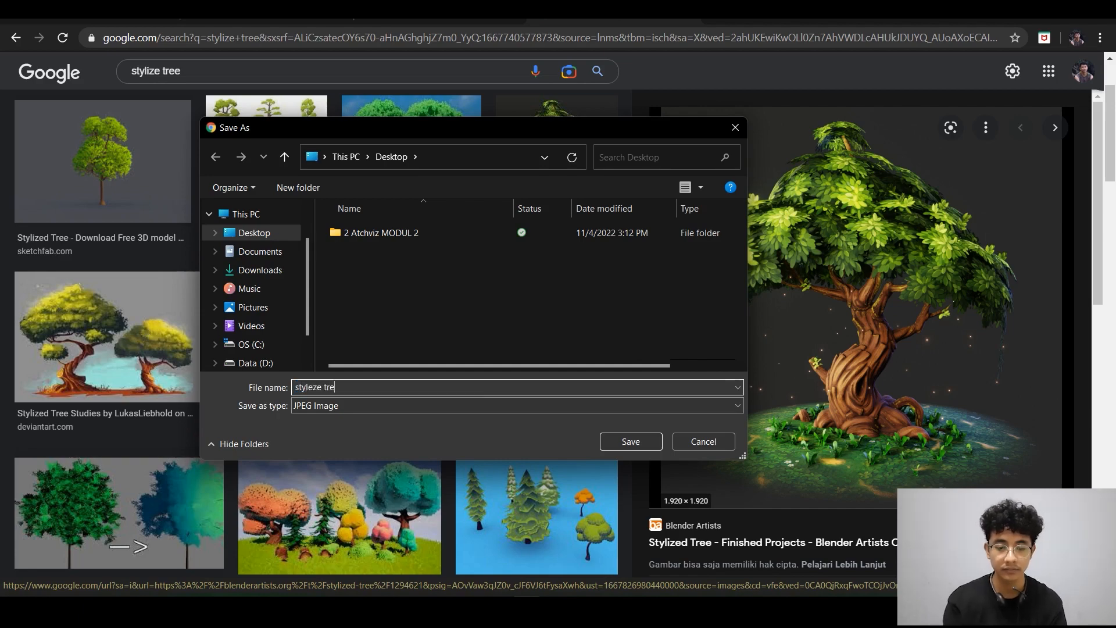
{"action": "type", "text": "e"}
{"action": "key", "text": "Return"}
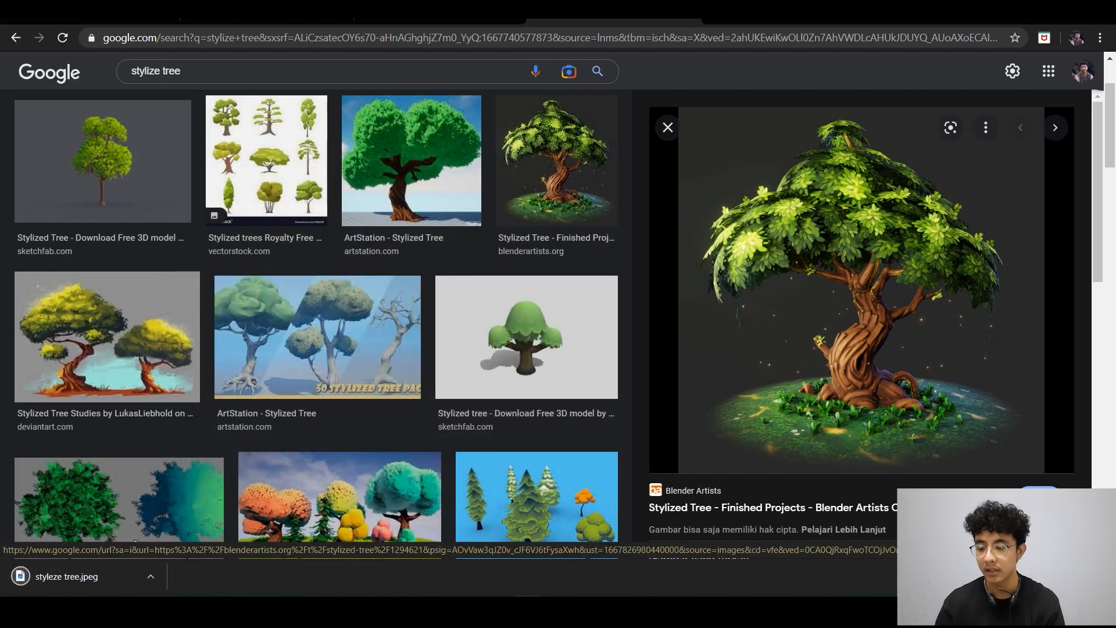
- Switch to Blender, split the Properties area in two and change the upper part to an Image Editor
{"action": "left_click", "coordinate": [1035, 18]}
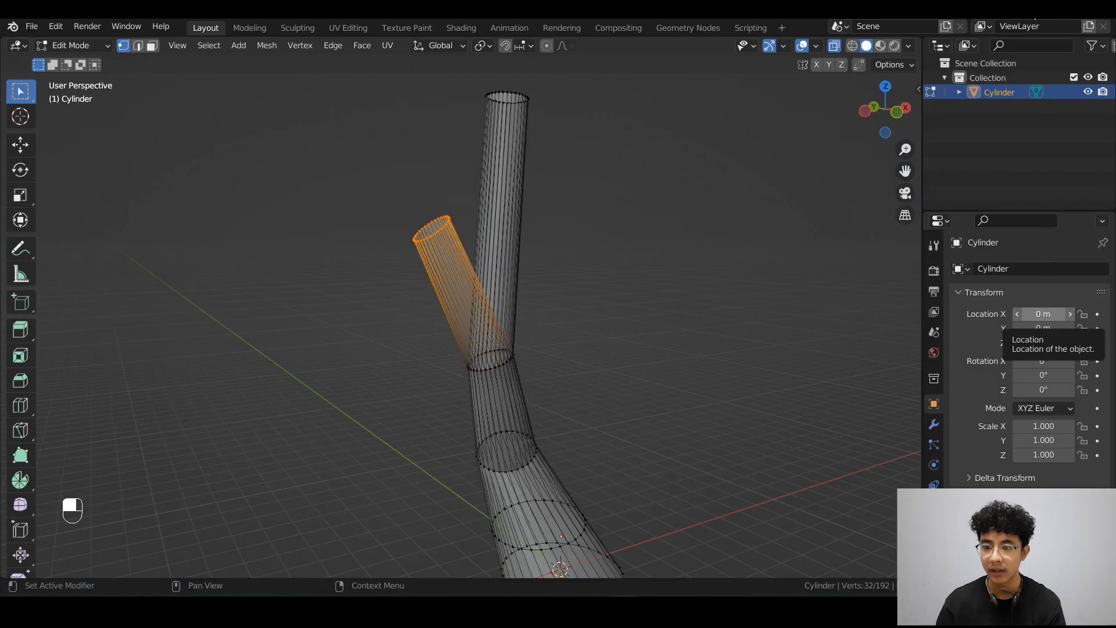
{"action": "scroll", "coordinate": [570, 257], "scroll_direction": "down", "scroll_amount": 3}
{"action": "middle_click_drag", "start_coordinate": [570, 257], "coordinate": [589, 235]}
{"action": "scroll", "coordinate": [630, 281], "scroll_direction": "up", "scroll_amount": 4}
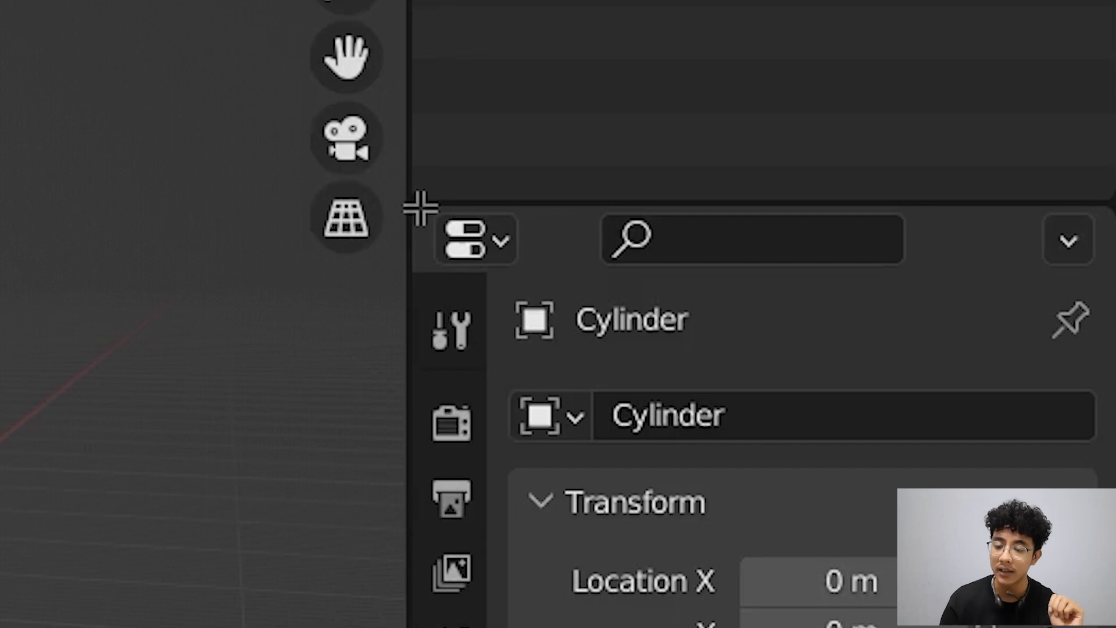
{"action": "left_click_drag", "start_coordinate": [420, 208], "coordinate": [510, 625]}
{"action": "left_click_drag", "start_coordinate": [527, 203], "coordinate": [527, 23]}
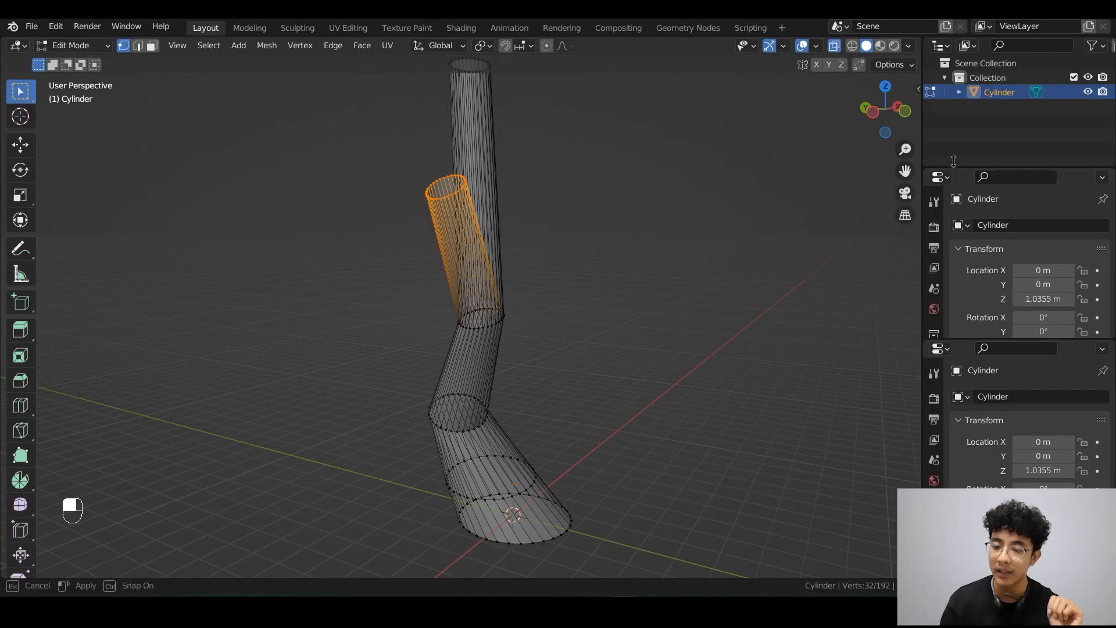
{"action": "left_click", "coordinate": [941, 175]}
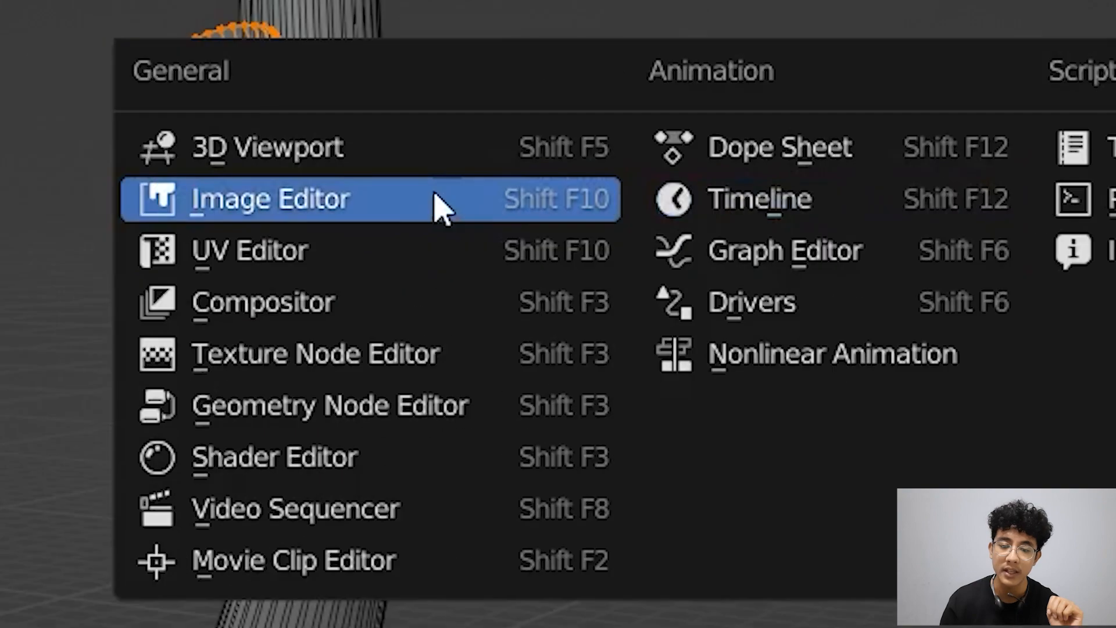
{"action": "left_click", "coordinate": [0, 299]}
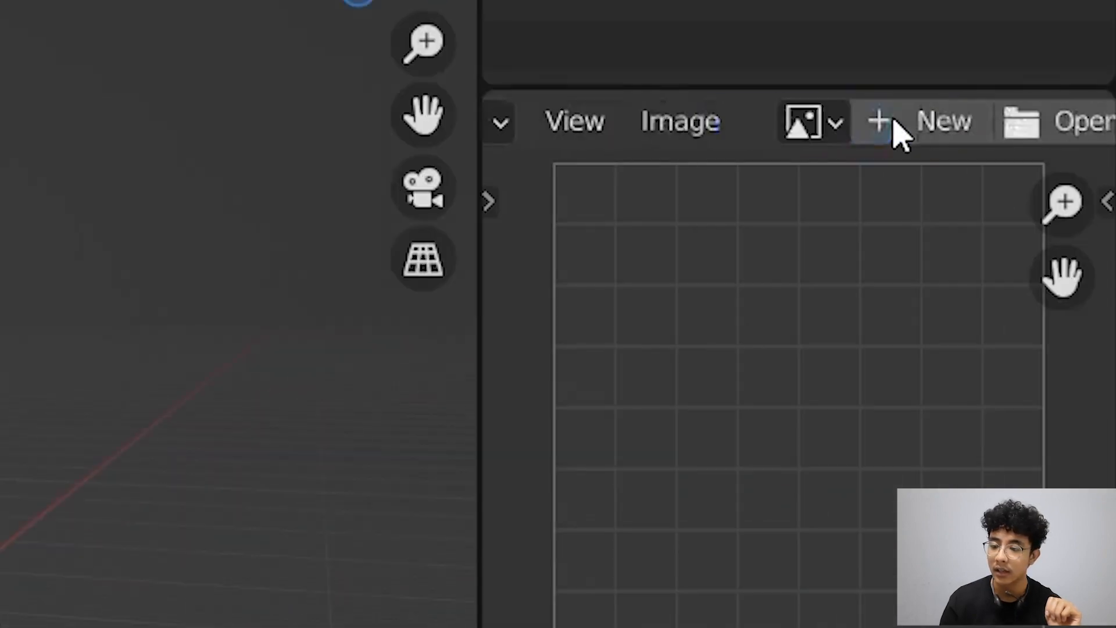
- Load styleze tree.jpeg from the Desktop into the Image Editor as a modeling reference
{"action": "scroll", "coordinate": [890, 125], "scroll_direction": "down", "scroll_amount": 2}
{"action": "scroll", "coordinate": [878, 132], "scroll_direction": "up", "scroll_amount": 5}
{"action": "scroll", "coordinate": [848, 112], "scroll_direction": "down", "scroll_amount": 8}
{"action": "scroll", "coordinate": [856, 117], "scroll_direction": "up", "scroll_amount": 7}
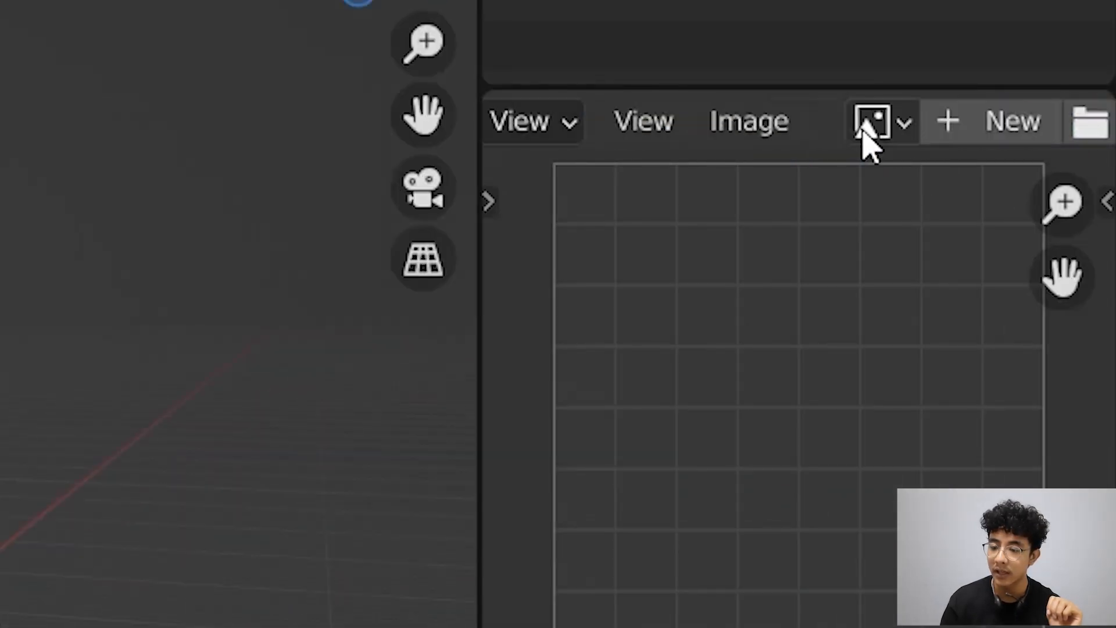
{"action": "scroll", "coordinate": [869, 134], "scroll_direction": "down", "scroll_amount": 3}
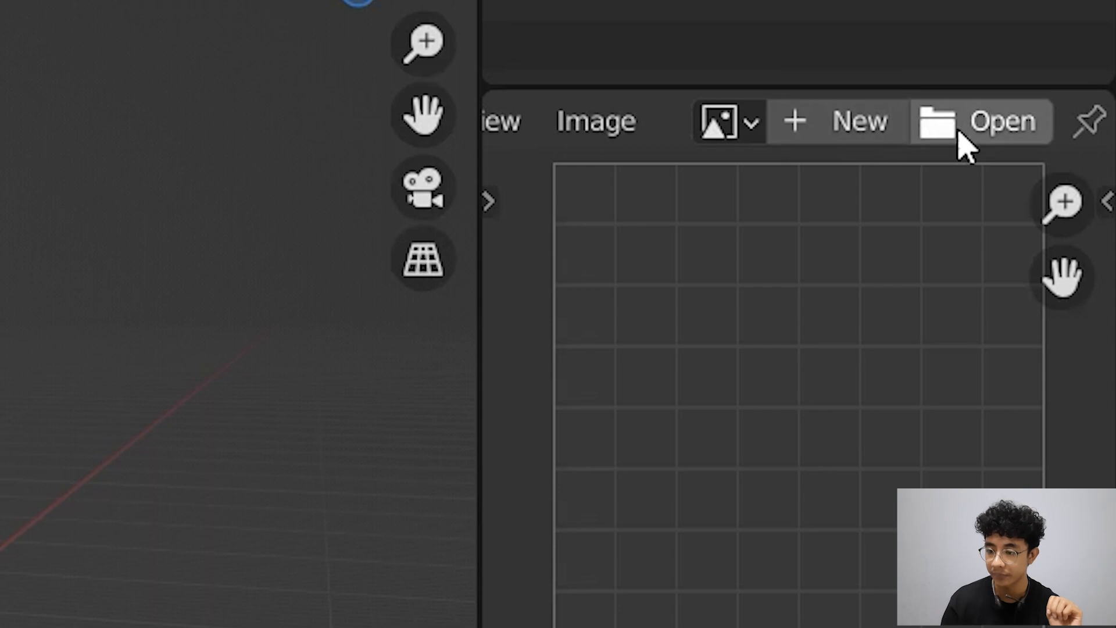
{"action": "left_click", "coordinate": [963, 138]}
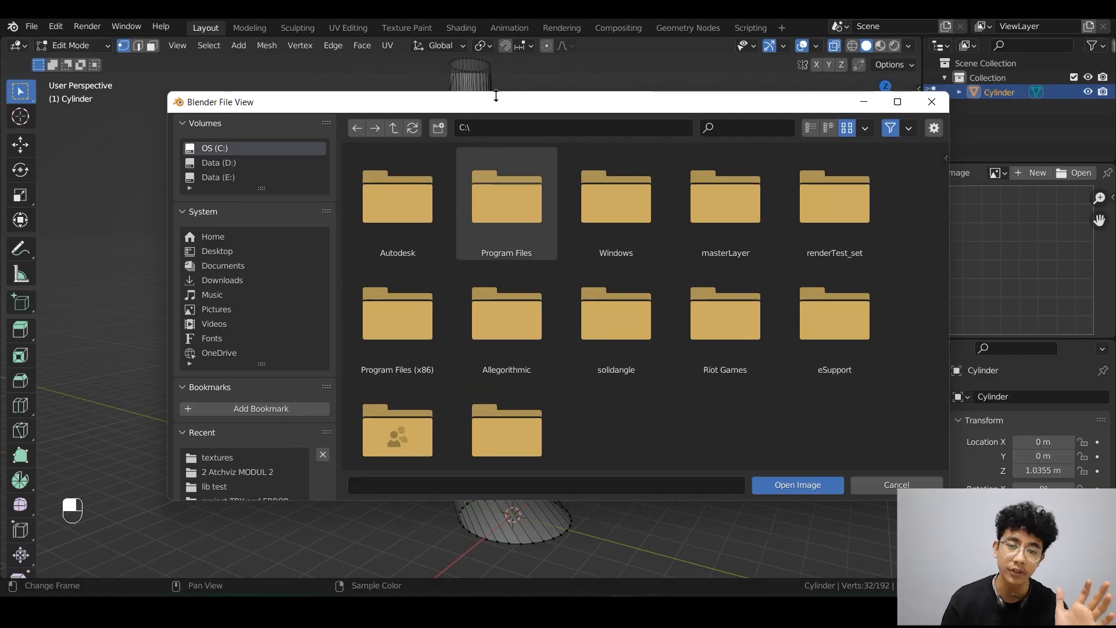
{"action": "left_click", "coordinate": [235, 251]}
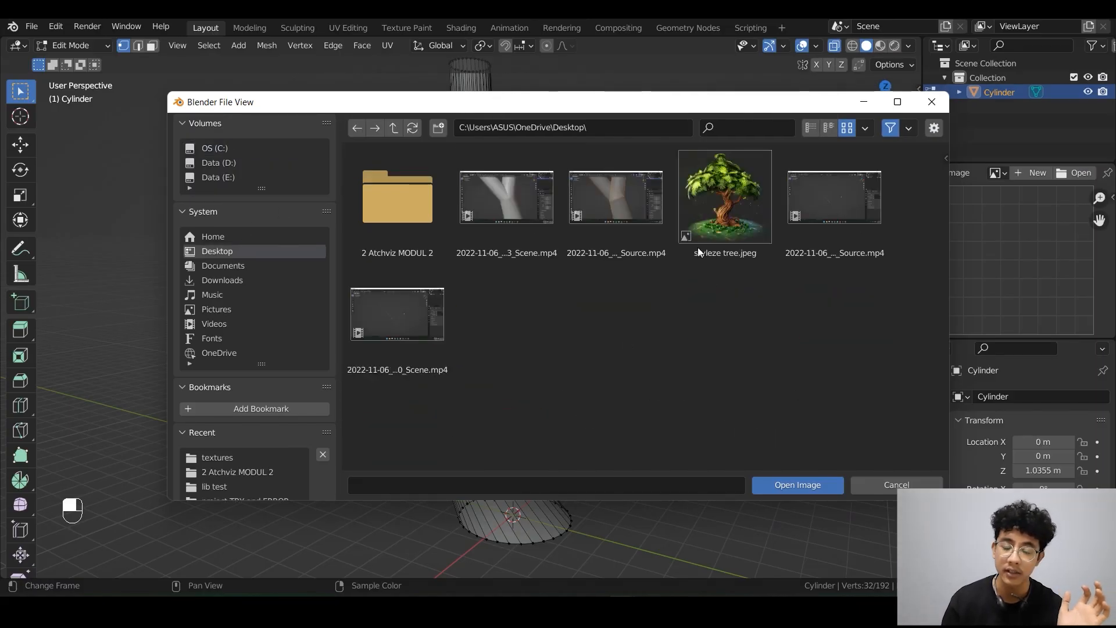
{"action": "double_click", "coordinate": [711, 207]}
{"action": "scroll", "coordinate": [943, 230], "scroll_direction": "down", "scroll_amount": 3}
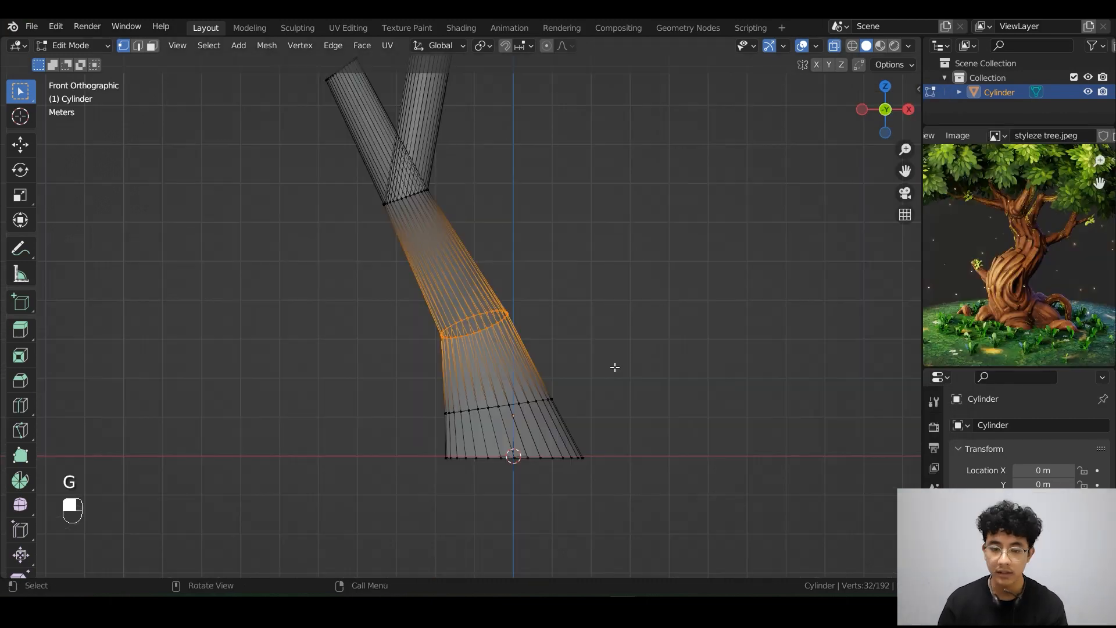
- Reposition the first bend ring in the right view
{"action": "key", "text": "grave"}
{"action": "middle_click_drag", "start_coordinate": [562, 340], "coordinate": [592, 366], "text": "shift"}
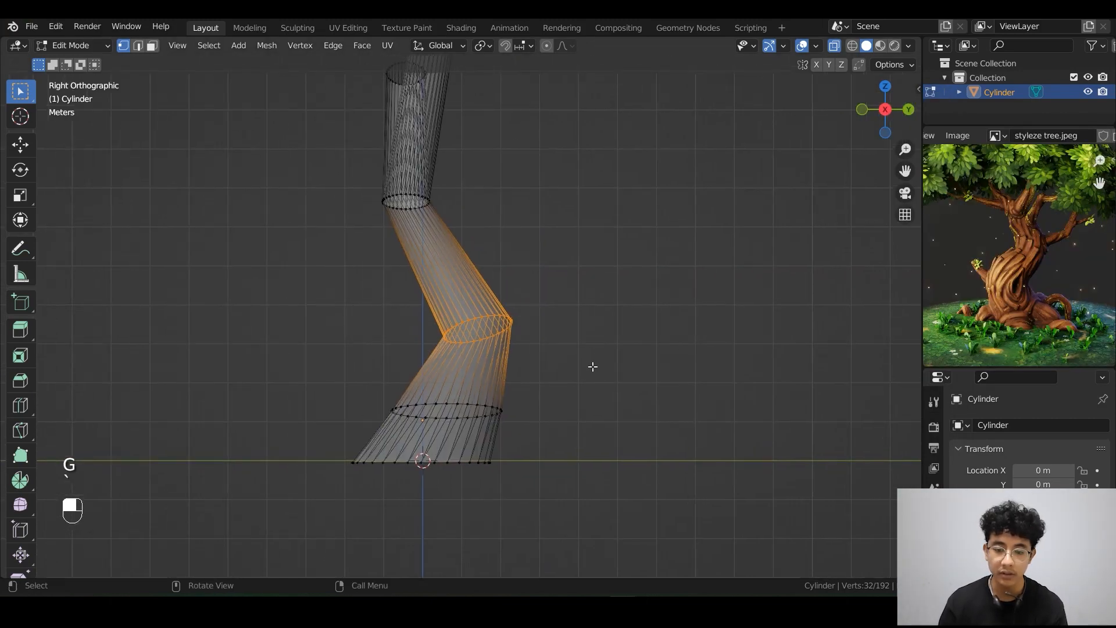
{"action": "key", "text": "g"}
{"action": "left_click", "coordinate": [477, 339]}
- Move the ring above the base and the first bend ring to reshape the trunk's lower curve like the reference
{"action": "left_click_drag", "start_coordinate": [565, 351], "coordinate": [363, 427]}
{"action": "key", "text": "g"}
{"action": "left_click", "coordinate": [313, 405]}
{"action": "left_click_drag", "start_coordinate": [445, 269], "coordinate": [331, 323]}
{"action": "key", "text": "g"}
{"action": "left_click", "coordinate": [302, 314]}
{"action": "key", "text": "grave"}
{"action": "left_click", "coordinate": [560, 357]}
{"action": "key", "text": "g"}
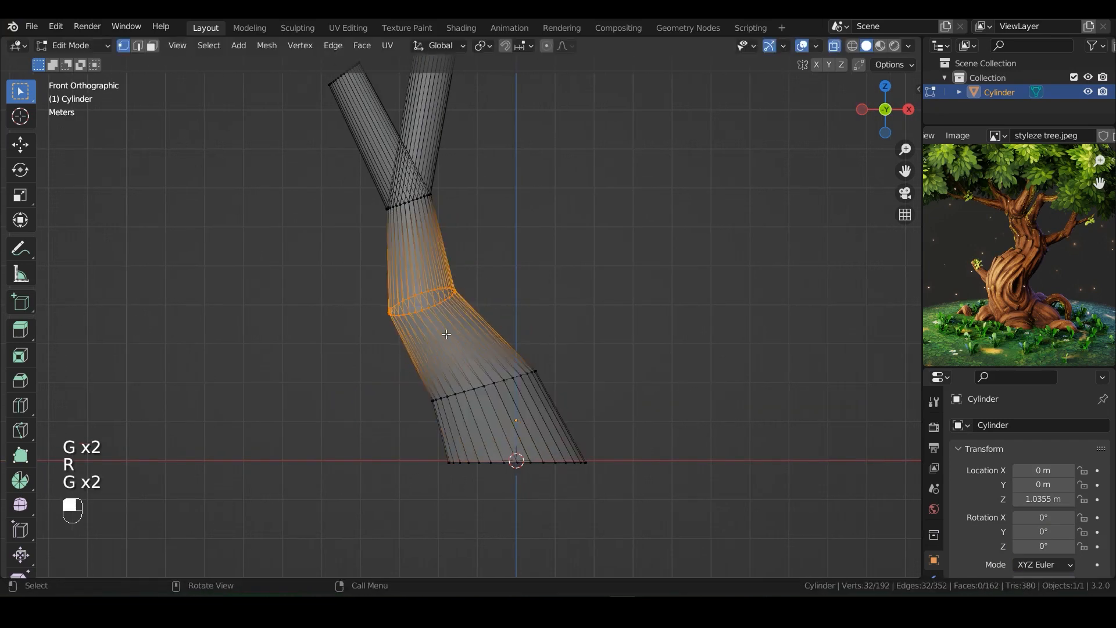
- Select the side branch's end vertices and delete them to remove the branch
{"action": "left_click_drag", "start_coordinate": [340, 119], "coordinate": [423, 294]}
{"action": "key", "text": "x"}
{"action": "left_click", "coordinate": [511, 202]}
- Scale down the trunk's top ring, tilt it and move it lower and toward positive X
{"action": "key", "text": "s"}
{"action": "left_click", "coordinate": [591, 319]}
{"action": "key", "text": "g"}
{"action": "left_click", "coordinate": [609, 276]}
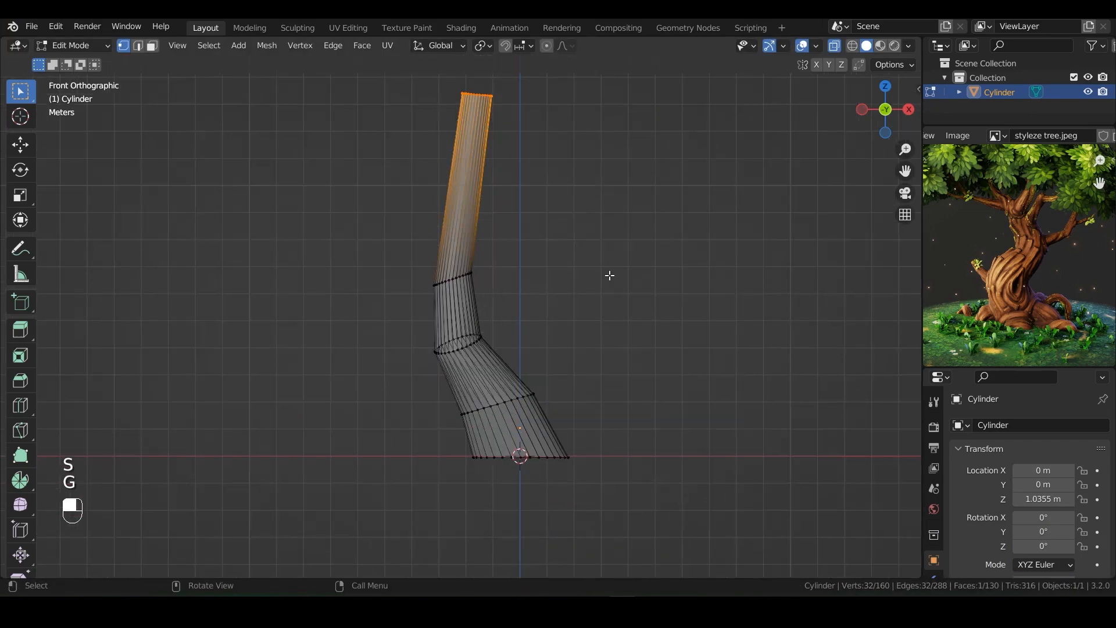
{"action": "key", "text": "g"}
{"action": "key", "text": "r"}
{"action": "key", "text": "g"}
{"action": "key", "text": "grave"}
{"action": "key", "text": "g"}
{"action": "key", "text": "grave"}
- Check the first bend ring from other views, and move the trunk's top ring in the front view
{"action": "left_click_drag", "start_coordinate": [533, 312], "coordinate": [417, 394]}
{"action": "key", "text": "grave"}
{"action": "key", "text": "grave"}
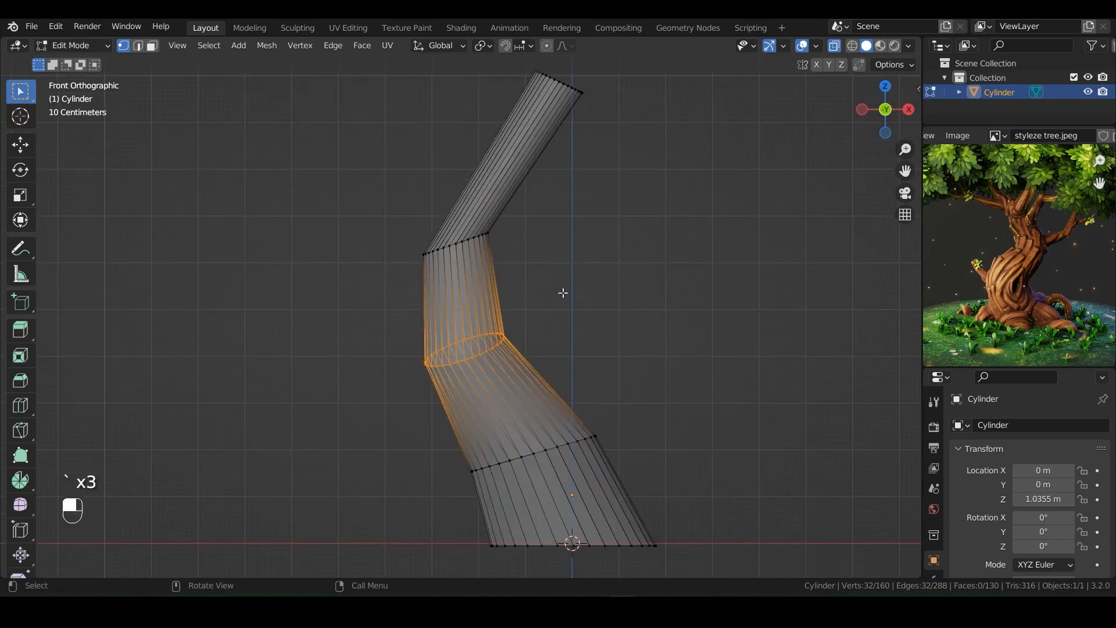
{"action": "middle_click_drag", "start_coordinate": [562, 293], "coordinate": [554, 409], "text": "shift"}
{"action": "left_click_drag", "start_coordinate": [602, 167], "coordinate": [503, 233]}
{"action": "key", "text": "g"}
- Rotate the ring below the top nearly level and reposition it, and move the top ring to follow the curve
{"action": "left_click_drag", "start_coordinate": [576, 311], "coordinate": [353, 422]}
{"action": "key", "text": "r"}
{"action": "key", "text": "g"}
{"action": "left_click_drag", "start_coordinate": [588, 184], "coordinate": [469, 254]}
{"action": "key", "text": "g"}
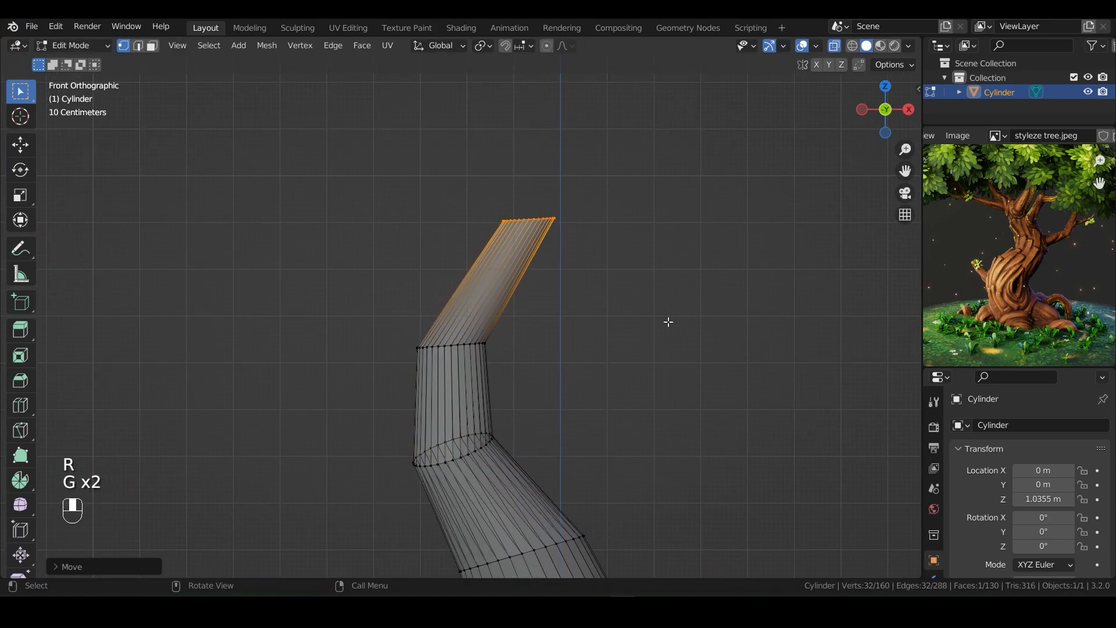
- Scale up the trunk's base ring by about 1.15 to widen its foot
{"action": "key", "text": "grave"}
{"action": "scroll", "coordinate": [574, 333], "scroll_direction": "down", "scroll_amount": 3}
{"action": "left_click_drag", "start_coordinate": [443, 536], "coordinate": [415, 545]}
{"action": "middle_click_drag", "start_coordinate": [616, 465], "coordinate": [623, 460], "text": "shift"}
{"action": "key", "text": "s"}
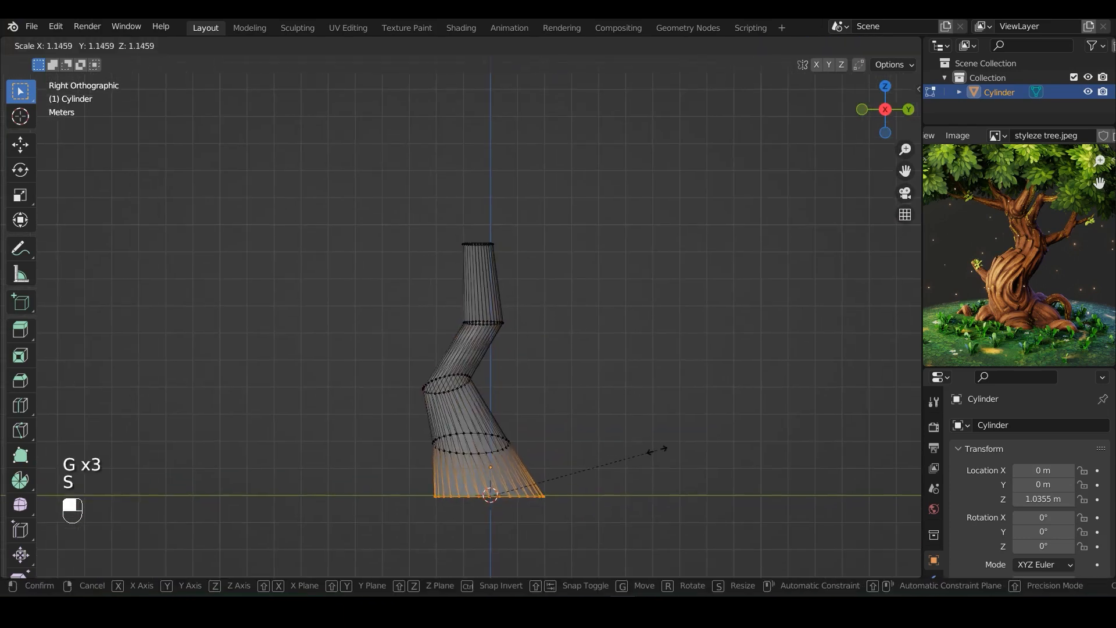
{"action": "left_click", "coordinate": [657, 451]}
- Extrude the trunk's top ring upward into a new segment and scale down its end
{"action": "middle_click_drag", "start_coordinate": [593, 326], "coordinate": [602, 355], "text": "shift"}
{"action": "left_click_drag", "start_coordinate": [587, 236], "coordinate": [450, 297]}
{"action": "key", "text": "e"}
{"action": "key", "text": "grave"}
{"action": "key", "text": "s"}
- Move, tilt and scale the ring below the new top, and bevel it into two rings
{"action": "left_click_drag", "start_coordinate": [645, 279], "coordinate": [477, 367]}
{"action": "key", "text": "g"}
{"action": "key", "text": "r"}
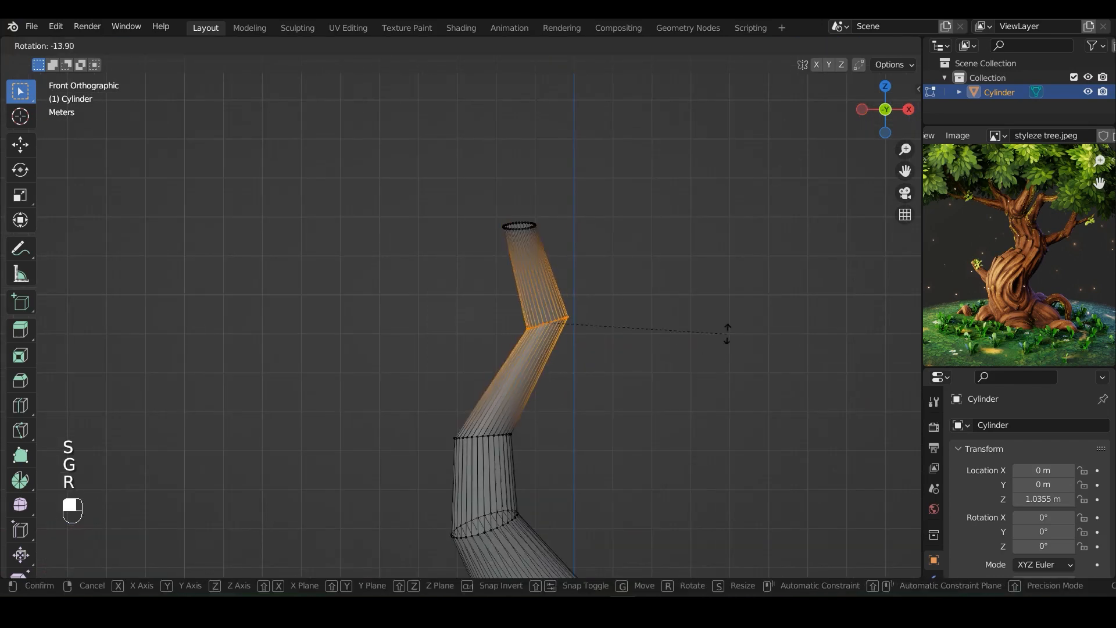
{"action": "key", "text": "s"}
{"action": "key", "text": "r"}
{"action": "key", "text": "ctrl+b"}
{"action": "left_click", "coordinate": [730, 404]}
- Check the trunk's shape in solid display and adjust the scale of the fourth ring from the base
{"action": "key", "text": "Tab"}
{"action": "key", "text": "alt+z"}
{"action": "key", "text": "grave"}
{"action": "key", "text": "Tab"}
{"action": "key", "text": "alt+z"}
{"action": "key", "text": "alt+z"}
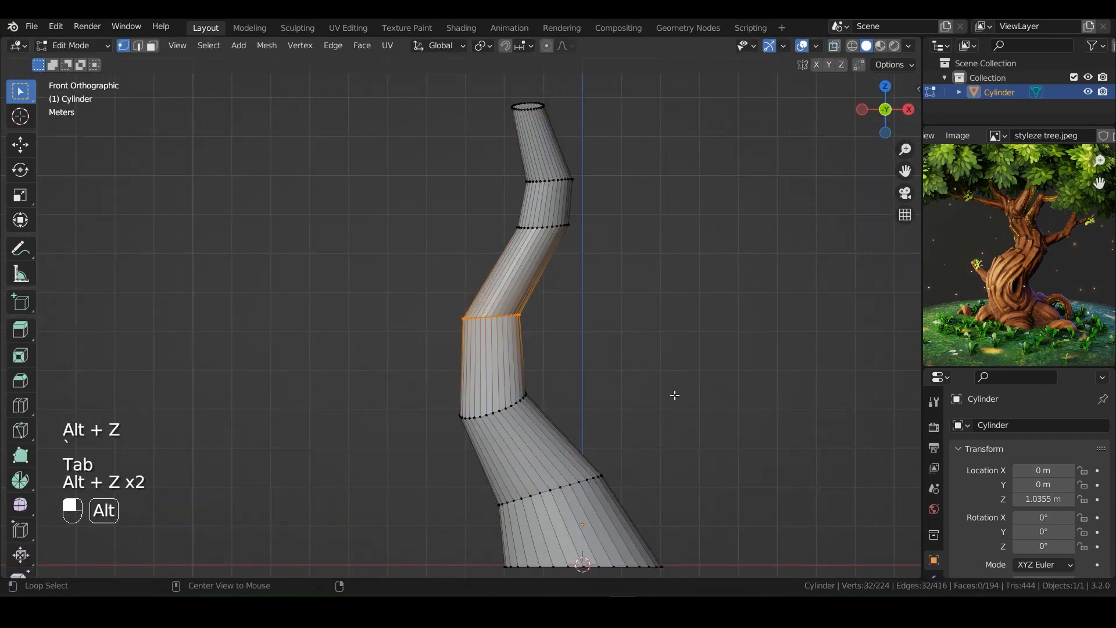
{"action": "key", "text": "s"}
{"action": "key", "text": "s"}
{"action": "key", "text": "Tab"}
{"action": "key", "text": "Tab"}
{"action": "left_click", "coordinate": [680, 272]}
- Move the trunk's top ring slightly higher in the front view
{"action": "middle_click_drag", "start_coordinate": [668, 256], "coordinate": [674, 286], "text": "shift"}
{"action": "left_click_drag", "start_coordinate": [480, 108], "coordinate": [601, 194]}
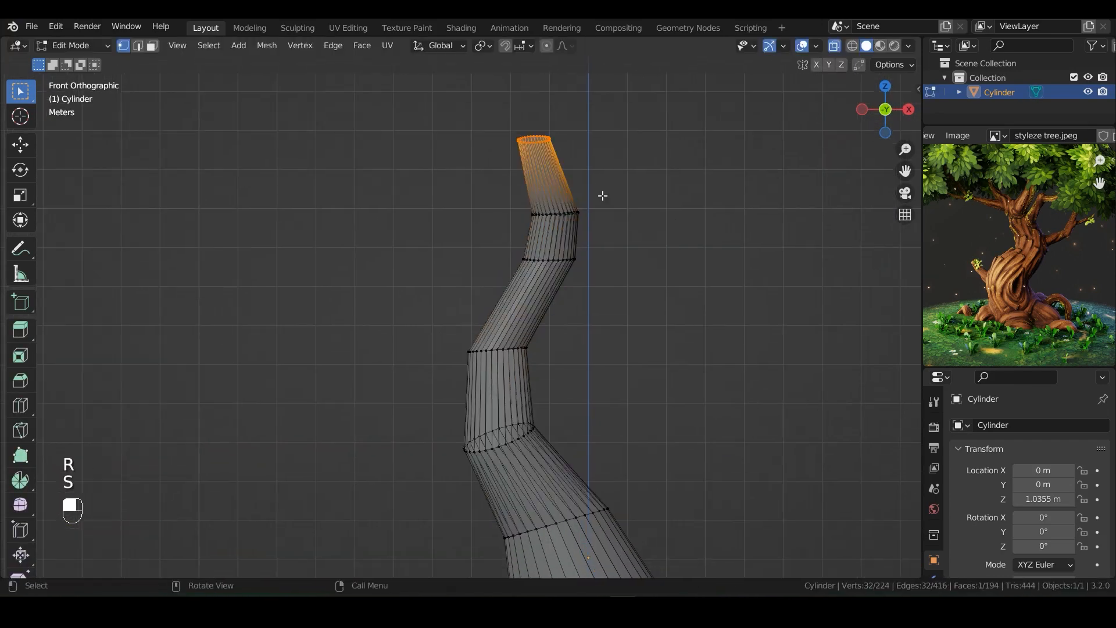
{"action": "key", "text": "g"}
{"action": "left_click", "coordinate": [603, 181]}
{"action": "scroll", "coordinate": [613, 189], "scroll_direction": "up", "scroll_amount": 1}
{"action": "middle_click_drag", "start_coordinate": [619, 189], "coordinate": [582, 268], "text": "shift"}
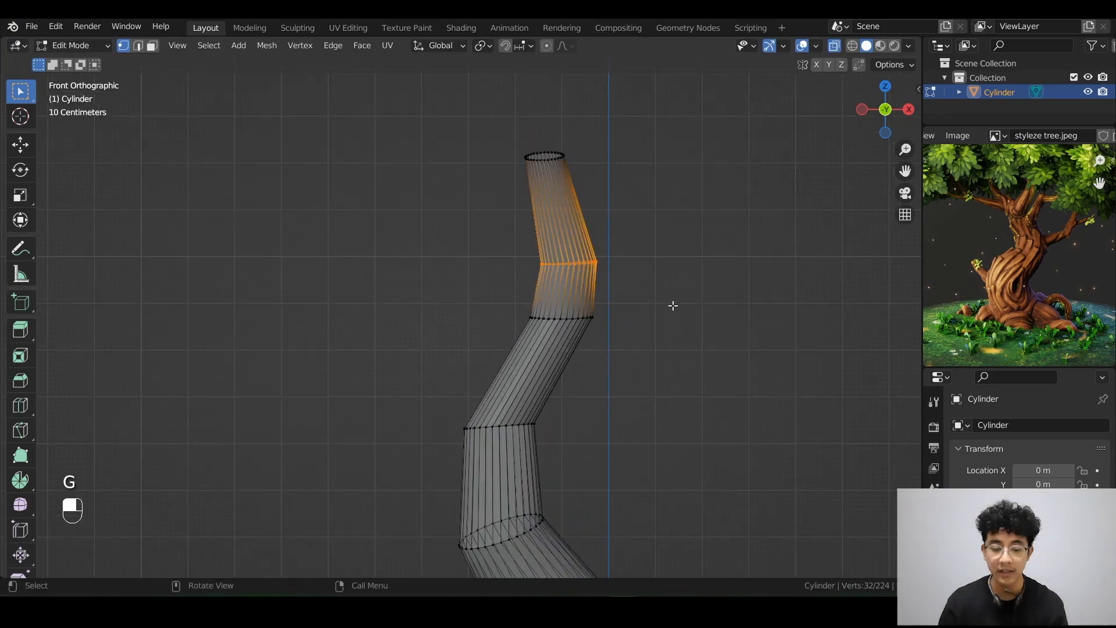
- Extrude a side branch toward negative X from the ring below the trunk's top, rotating and scaling down its end
{"action": "left_click", "coordinate": [566, 245]}
{"action": "key", "text": "r"}
{"action": "left_click", "coordinate": [654, 117]}
{"action": "key", "text": "s"}
{"action": "left_click", "coordinate": [646, 195]}
{"action": "key", "text": "grave"}
{"action": "middle_click_drag", "start_coordinate": [668, 217], "coordinate": [650, 231], "text": "shift"}
{"action": "key", "text": "s"}
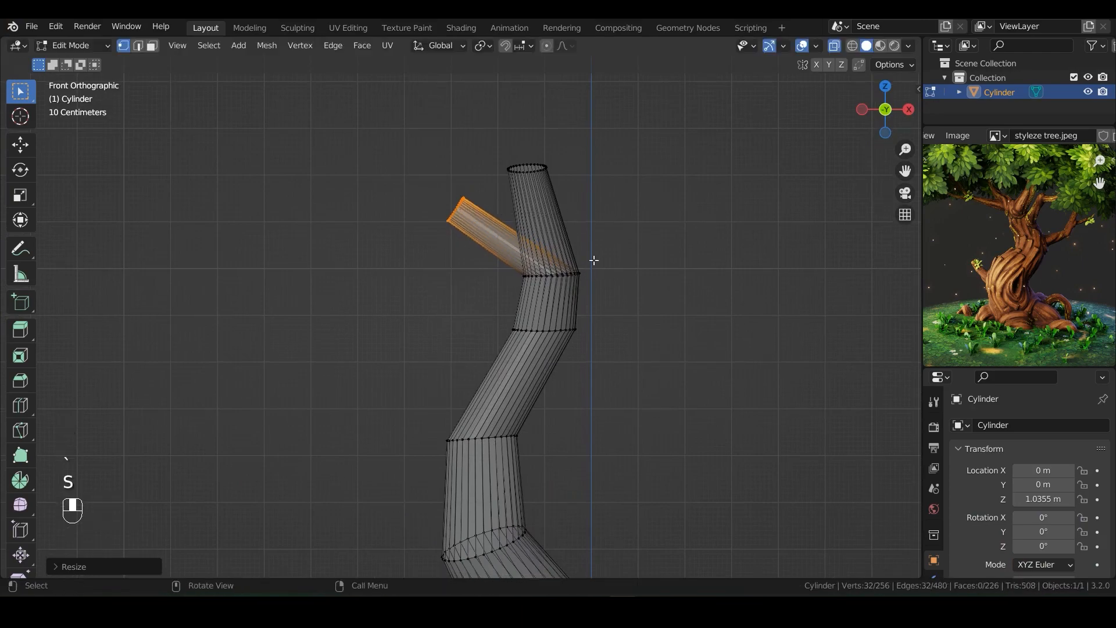
- Extend the negative X branch with two more extruded segments and reposition one of its rings
{"action": "key", "text": "e"}
{"action": "left_click", "coordinate": [487, 230]}
{"action": "key", "text": "e"}
{"action": "left_click", "coordinate": [440, 226]}
{"action": "left_click_drag", "start_coordinate": [512, 215], "coordinate": [430, 308]}
{"action": "key", "text": "g"}
{"action": "left_click", "coordinate": [414, 314]}
{"action": "key", "text": "grave"}
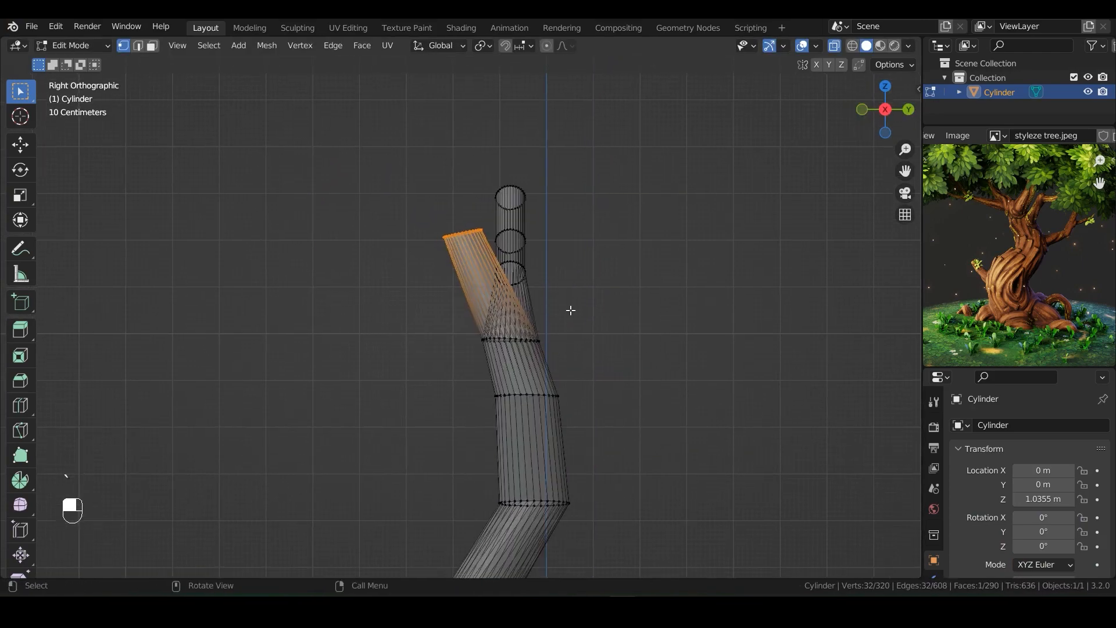
- Shift the negative X branch's joint rings in the right view to give the branch a slight bend in depth
{"action": "left_click_drag", "start_coordinate": [487, 223], "coordinate": [537, 257]}
{"action": "key", "text": "grave"}
{"action": "key", "text": "grave"}
{"action": "middle_click_drag", "start_coordinate": [553, 291], "coordinate": [581, 558], "text": "shift"}
{"action": "scroll", "coordinate": [581, 262], "scroll_direction": "up", "scroll_amount": 2}
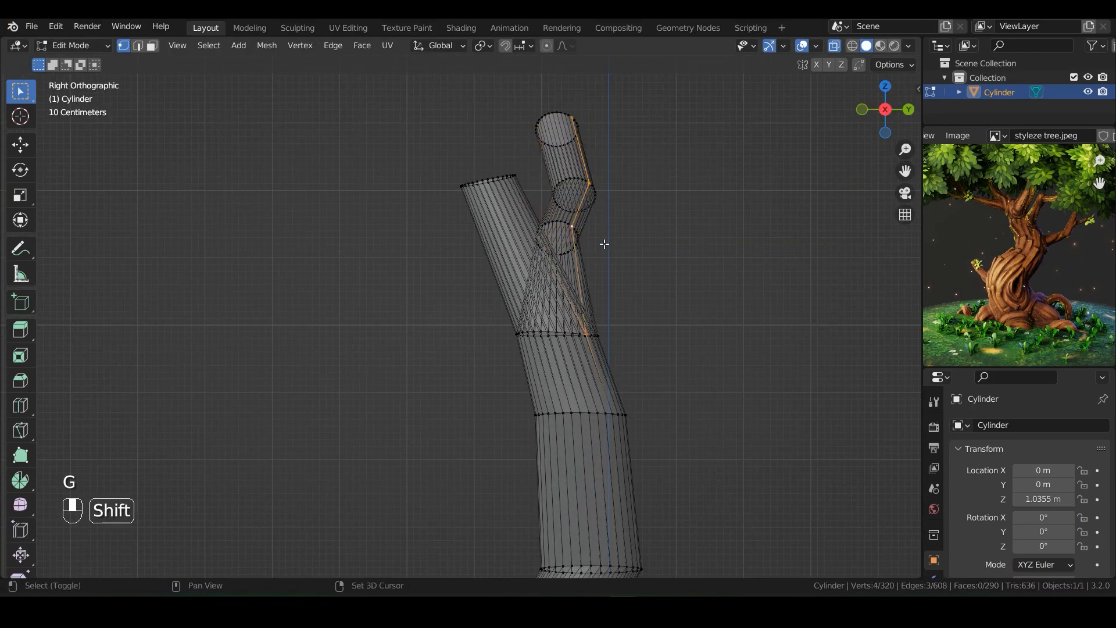
{"action": "left_click", "coordinate": [573, 226], "text": "alt"}
{"action": "key", "text": "grave"}
{"action": "key", "text": "grave"}
{"action": "key", "text": "g"}
{"action": "left_click", "coordinate": [651, 331]}
- Extrude the trunk's top ring upward once more and move the new end into place
{"action": "key", "text": "grave"}
{"action": "middle_click_drag", "start_coordinate": [692, 164], "coordinate": [657, 192]}
{"action": "left_click", "coordinate": [651, 213], "text": "alt"}
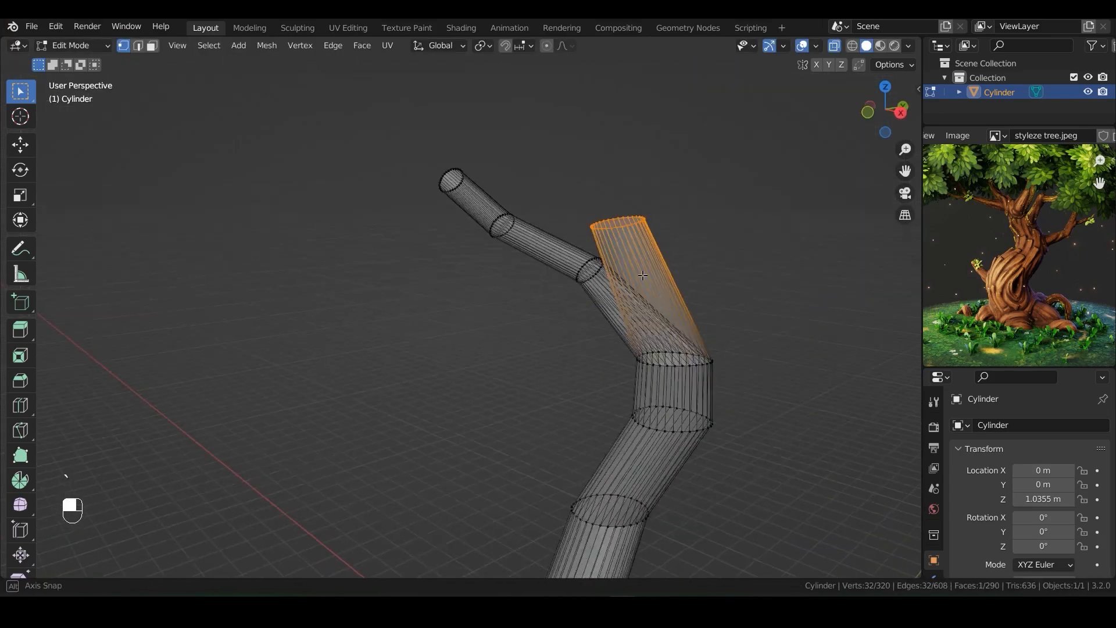
{"action": "key", "text": "grave"}
{"action": "key", "text": "e"}
{"action": "key", "text": "g"}
- Tilt the trunk ring just below the forking ring down toward positive X in the front view
{"action": "key", "text": "grave"}
{"action": "middle_click_drag", "start_coordinate": [700, 286], "coordinate": [635, 294], "text": "shift"}
{"action": "left_click", "coordinate": [541, 393], "text": "alt"}
{"action": "key", "text": "r"}
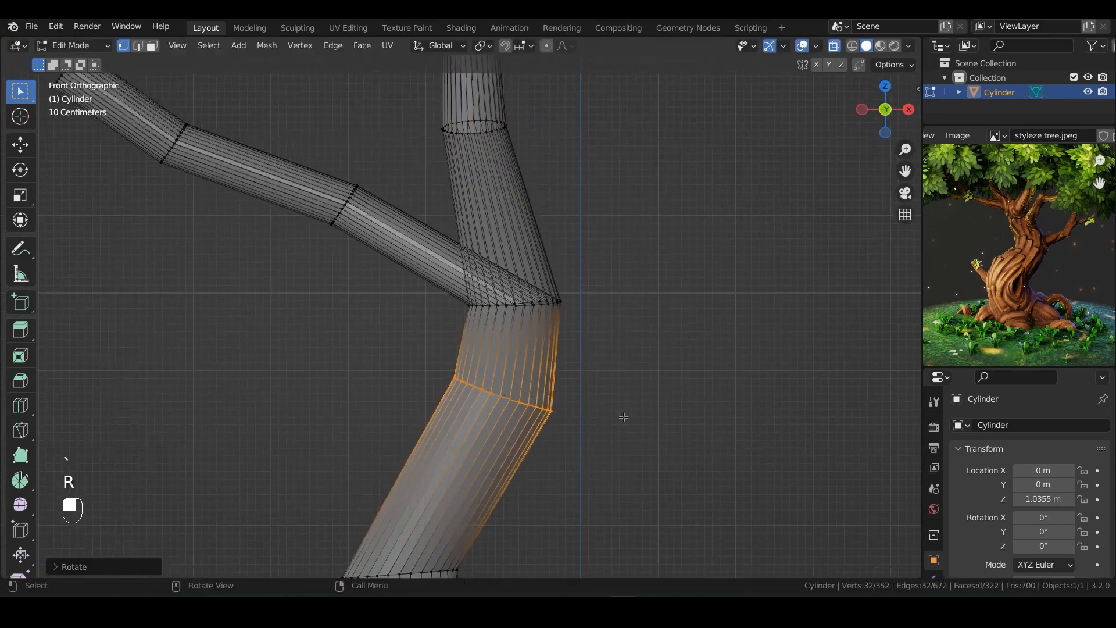
- Extrude a two-segment branch toward positive X from the tilted ring, rotating and scaling down the segment ends
{"action": "key", "text": "e"}
{"action": "left_click", "coordinate": [786, 342]}
{"action": "key", "text": "r"}
{"action": "key", "text": "s"}
{"action": "key", "text": "grave"}
{"action": "scroll", "coordinate": [697, 348], "scroll_direction": "down", "scroll_amount": 2}
{"action": "middle_click_drag", "start_coordinate": [726, 343], "coordinate": [675, 366]}
{"action": "key", "text": "s"}
{"action": "key", "text": "grave"}
{"action": "key", "text": "e"}
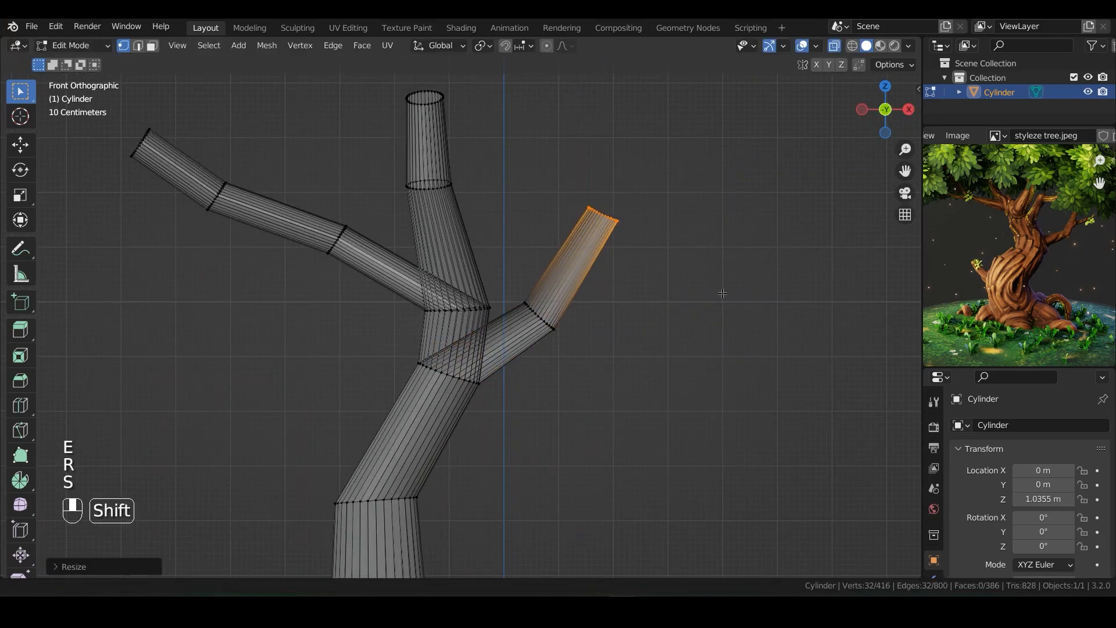
- Add an edge loop across the end segment of the positive X branch
{"action": "middle_click_drag", "start_coordinate": [722, 293], "coordinate": [590, 356]}
{"action": "scroll", "coordinate": [590, 356], "scroll_direction": "down", "scroll_amount": 4}
{"action": "scroll", "coordinate": [634, 252], "scroll_direction": "up", "scroll_amount": 4}
{"action": "key", "text": "ctrl+r"}
{"action": "left_click", "coordinate": [581, 203]}
- Extrude an upward twig from the new edge loop, and rotate, scale down and move its end
{"action": "key", "text": "grave"}
{"action": "key", "text": "r"}
{"action": "key", "text": "e"}
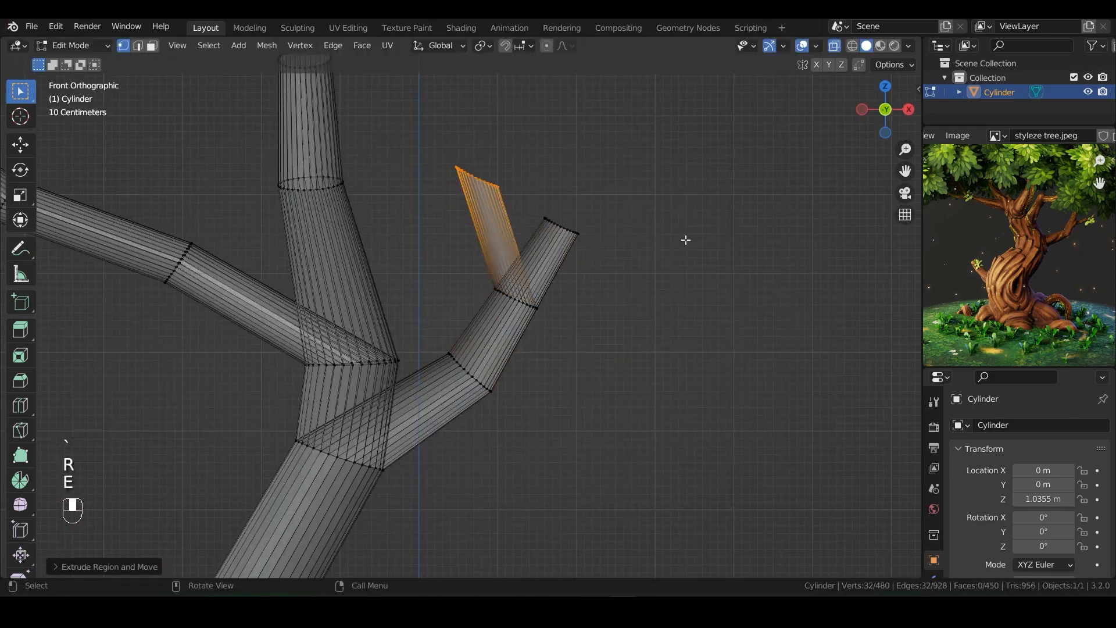
{"action": "key", "text": "r"}
{"action": "key", "text": "s"}
{"action": "key", "text": "r"}
{"action": "key", "text": "s"}
{"action": "key", "text": "grave"}
{"action": "scroll", "coordinate": [643, 279], "scroll_direction": "down", "scroll_amount": 3}
{"action": "key", "text": "g"}
- Check the whole tree in solid display, and select and scale the trunk's lower four rings
{"action": "middle_click_drag", "start_coordinate": [643, 337], "coordinate": [625, 279]}
{"action": "key", "text": "Tab"}
{"action": "key", "text": "alt+z"}
{"action": "key", "text": "grave"}
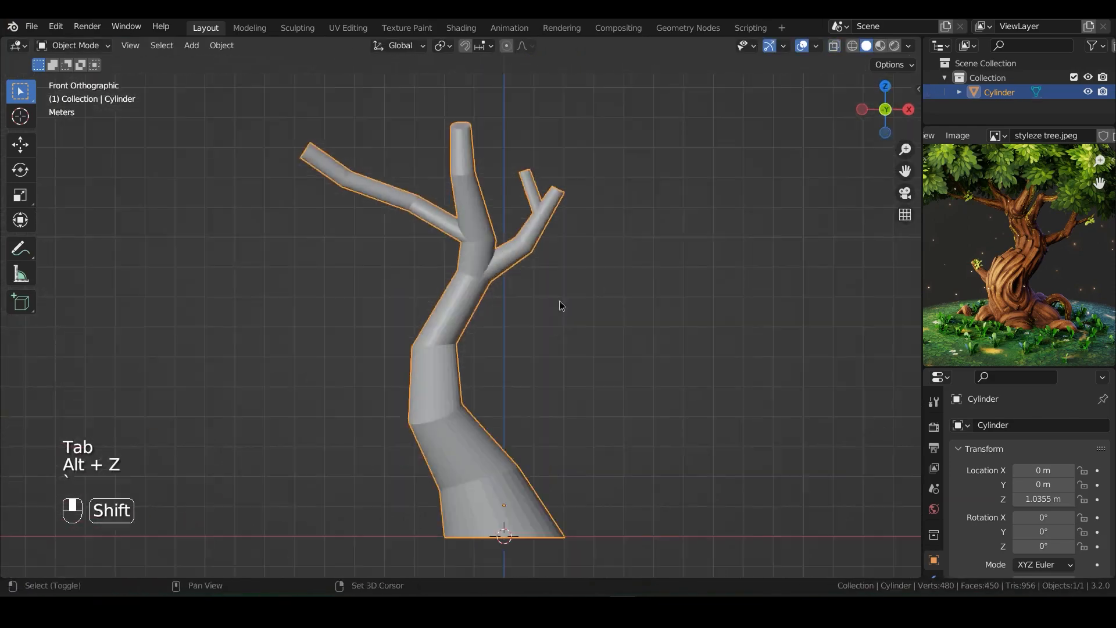
{"action": "middle_click_drag", "start_coordinate": [561, 306], "coordinate": [575, 239], "text": "shift"}
{"action": "scroll", "coordinate": [575, 240], "scroll_direction": "up", "scroll_amount": 2}
{"action": "key", "text": "Tab"}
{"action": "key", "text": "alt+z"}
{"action": "left_click_drag", "start_coordinate": [563, 234], "coordinate": [310, 564]}
{"action": "key", "text": "alt+z"}
{"action": "key", "text": "s"}
{"action": "left_click", "coordinate": [653, 359]}
{"action": "middle_click_drag", "start_coordinate": [604, 311], "coordinate": [597, 344]}
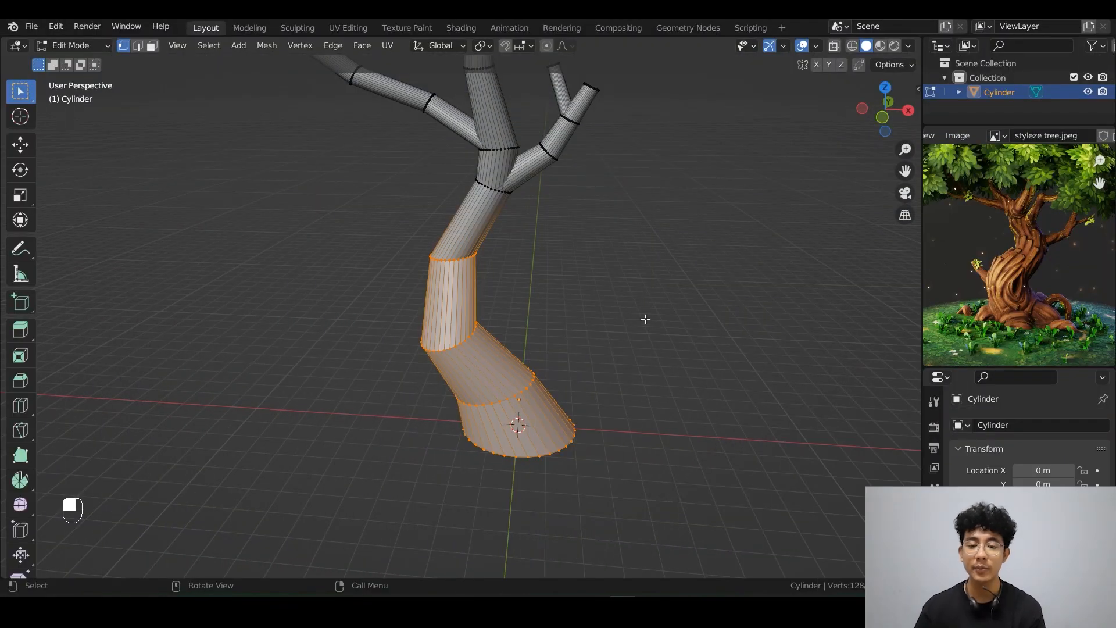
- Reselect the trunk's lower four rings and scale them up horizontally with the Z axis locked
{"action": "key", "text": "alt+z"}
{"action": "left_click_drag", "start_coordinate": [688, 217], "coordinate": [361, 530]}
{"action": "middle_click_drag", "start_coordinate": [634, 326], "coordinate": [638, 350], "text": "shift"}
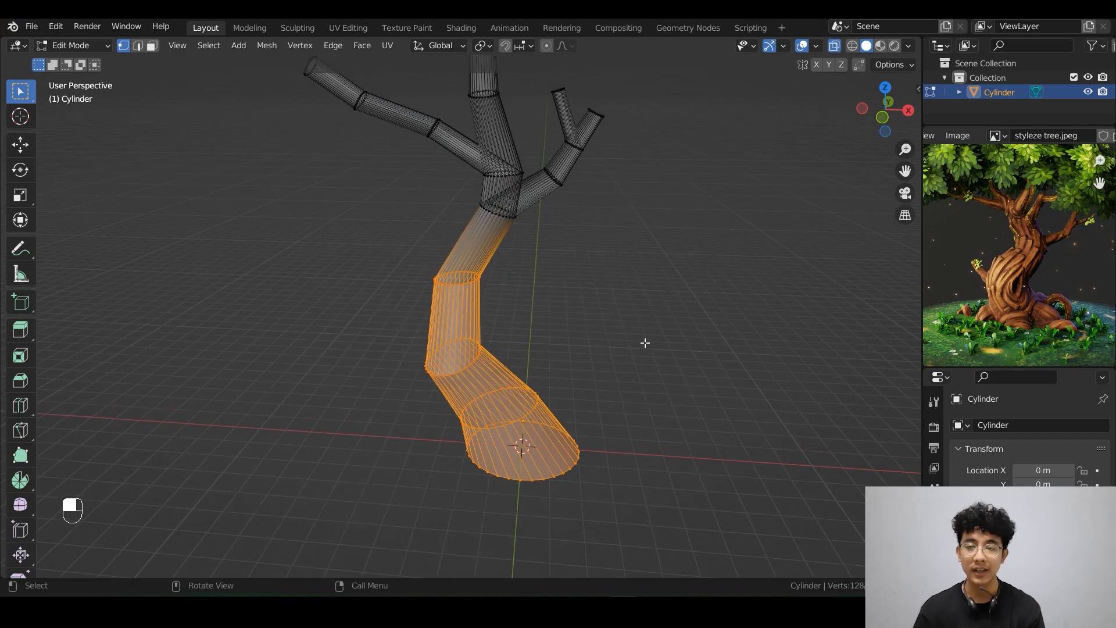
{"action": "key", "text": "s"}
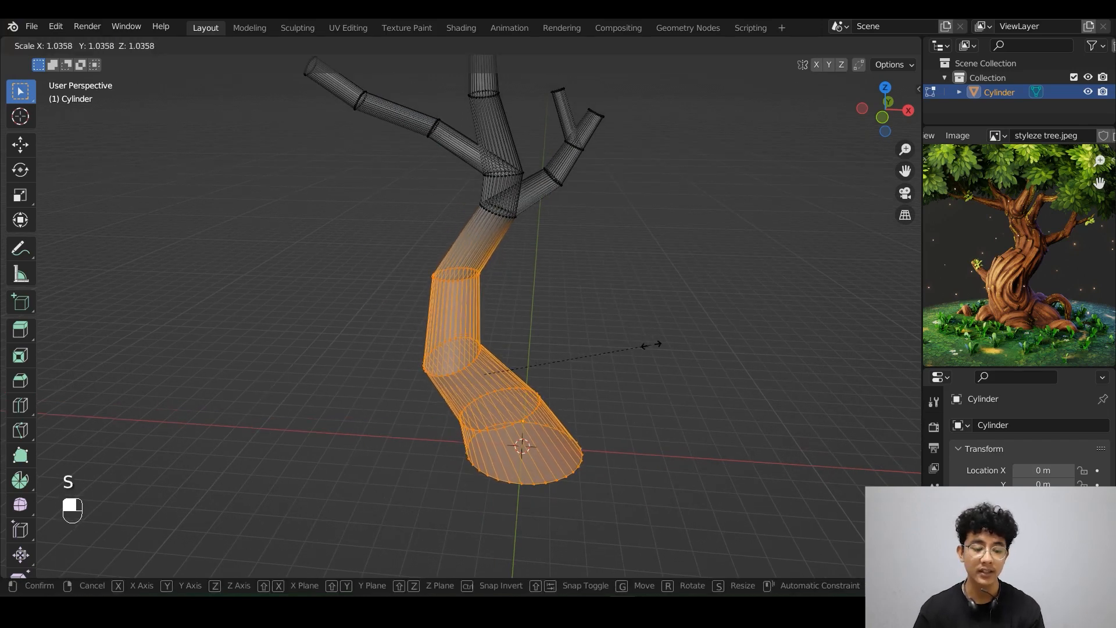
{"action": "key", "text": "shift+z"}
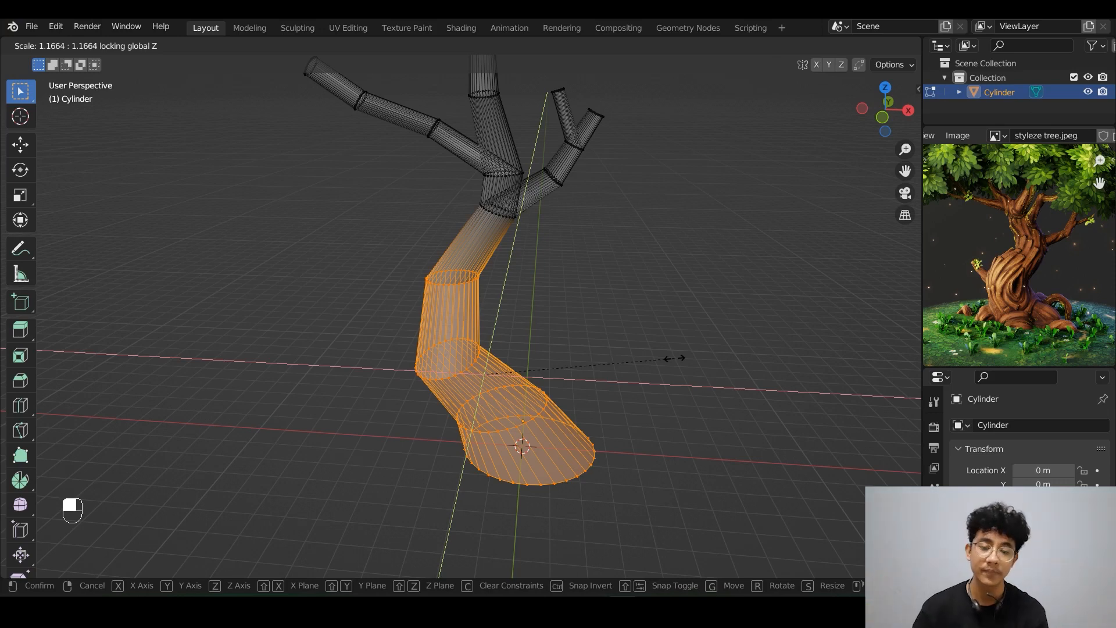
{"action": "right_click", "coordinate": [676, 359]}
{"action": "key", "text": "shift+z"}
{"action": "left_click", "coordinate": [705, 375]}
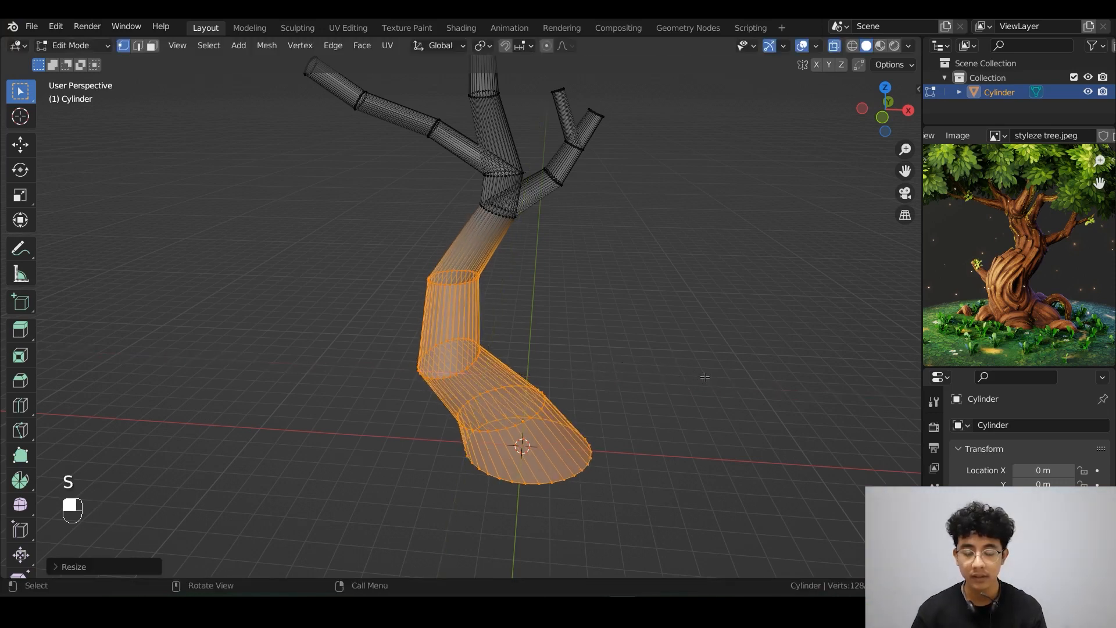
- Extrude a twig from the outer joint of the negative X branch and scale down its end
{"action": "key", "text": "alt+z"}
{"action": "left_click", "coordinate": [644, 333]}
{"action": "middle_click_drag", "start_coordinate": [605, 319], "coordinate": [548, 343], "text": "shift"}
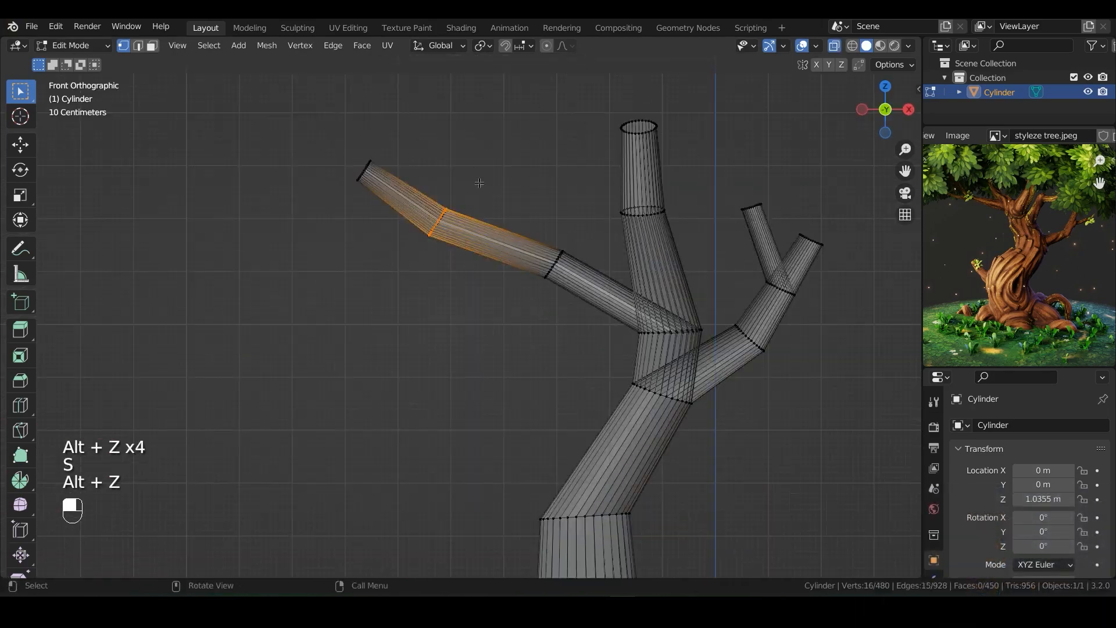
{"action": "key", "text": "e"}
{"action": "left_click", "coordinate": [413, 239]}
{"action": "key", "text": "grave"}
{"action": "key", "text": "s"}
{"action": "key", "text": "grave"}
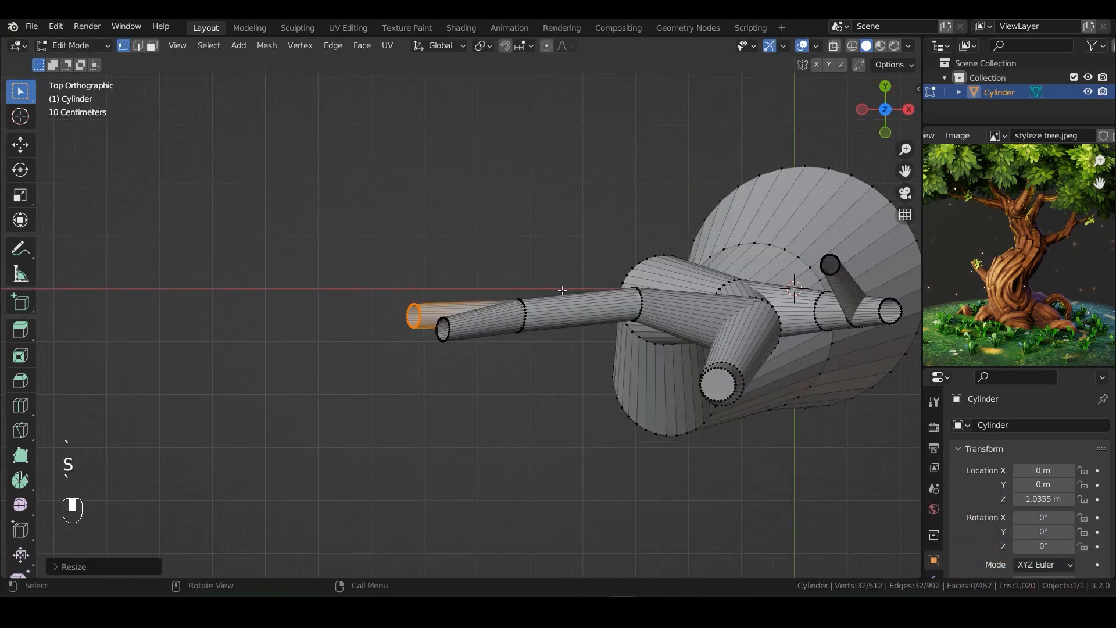
- Move the new twig's end, extrude another segment outward from it, and reposition and taper the tip
{"action": "key", "text": "g"}
{"action": "key", "text": "e"}
{"action": "key", "text": "s"}
{"action": "key", "text": "grave"}
{"action": "key", "text": "g"}
{"action": "left_click", "coordinate": [525, 247]}
{"action": "key", "text": "s"}
{"action": "left_click", "coordinate": [548, 224]}
- Examine the finished trunk and branches in solid display from several views and compare them with the reference image
{"action": "scroll", "coordinate": [548, 224], "scroll_direction": "down", "scroll_amount": 2}
{"action": "middle_click_drag", "start_coordinate": [732, 471], "coordinate": [580, 344], "text": "shift"}
{"action": "key", "text": "Tab"}
{"action": "key", "text": "Tab"}
{"action": "key", "text": "Tab"}
{"action": "key", "text": "Tab"}
{"action": "key", "text": "grave"}
{"action": "key", "text": "Tab"}
{"action": "key", "text": "Tab"}
{"action": "key", "text": "Tab"}
{"action": "scroll", "coordinate": [511, 302], "scroll_direction": "down", "scroll_amount": 1}
{"action": "left_click", "coordinate": [503, 294]}
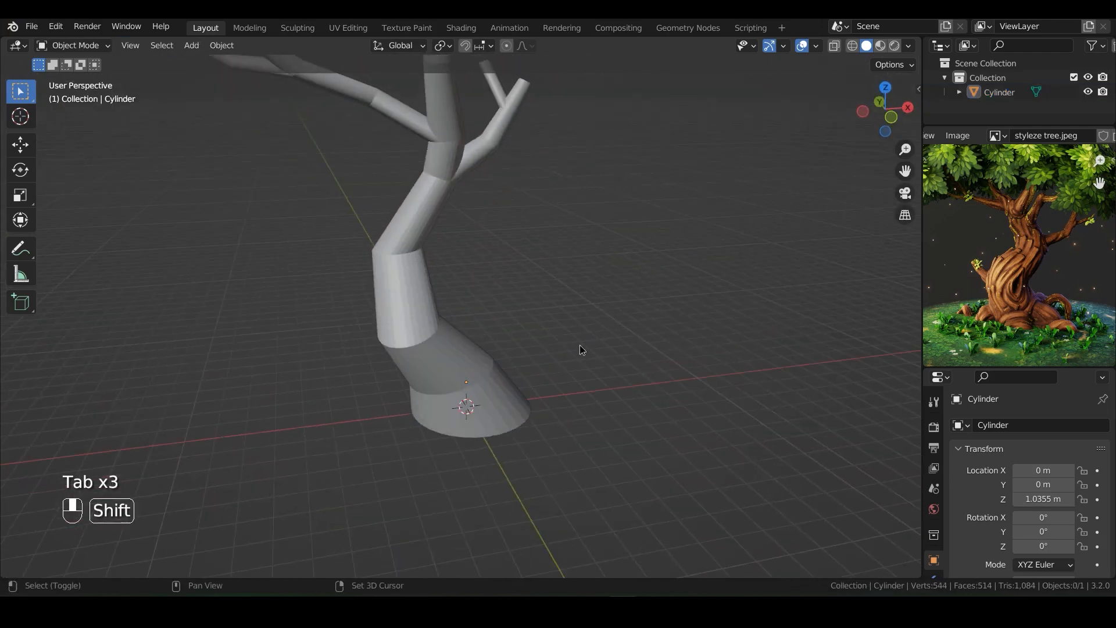
{"action": "key", "text": "grave"}
{"action": "middle_click_drag", "start_coordinate": [556, 247], "coordinate": [566, 293], "text": "shift"}
{"action": "scroll", "coordinate": [566, 292], "scroll_direction": "down", "scroll_amount": 1}
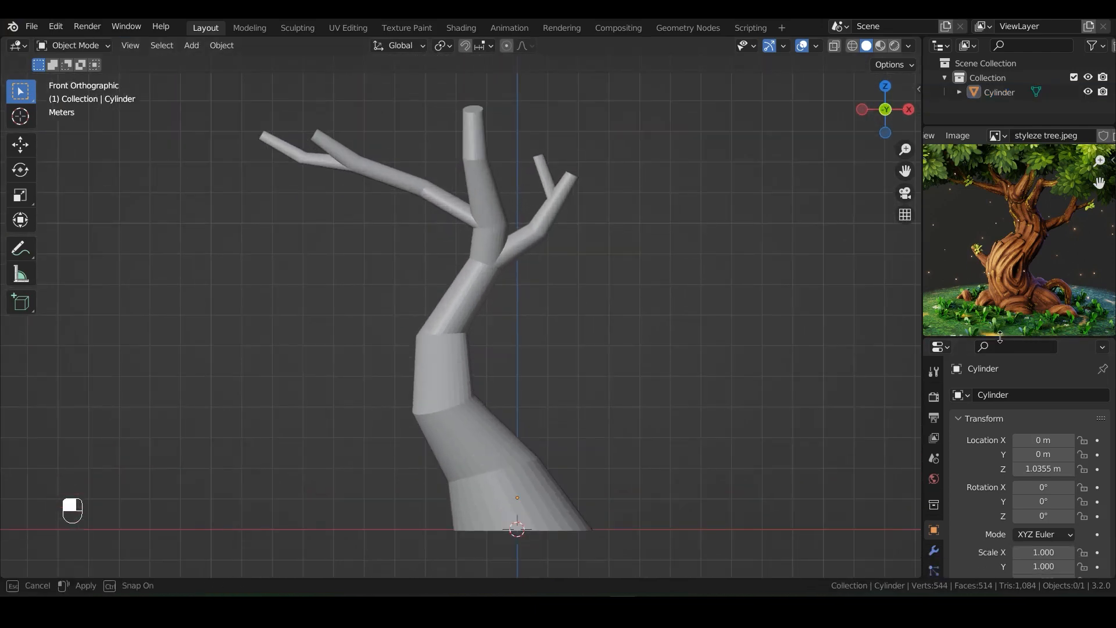
{"action": "middle_click_drag", "start_coordinate": [657, 378], "coordinate": [671, 360], "text": "shift"}
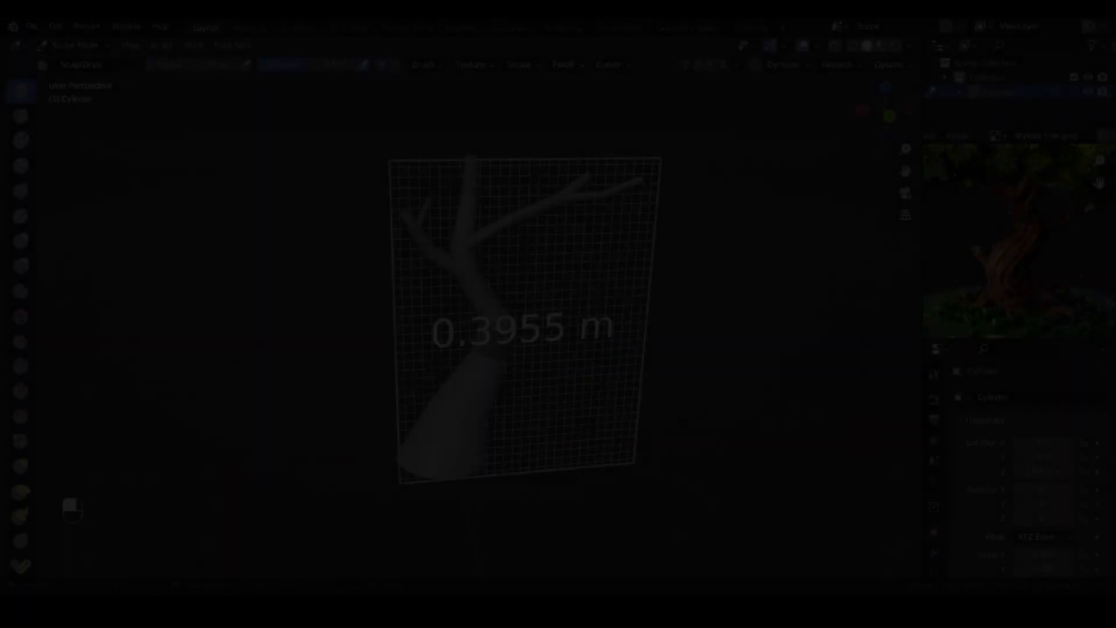
- Try a voxel remesh of the tree in Sculpt Mode with a coarse voxel size, and undo it
{"action": "left_click", "coordinate": [581, 326]}
{"action": "key", "text": "ctrl+r"}
{"action": "scroll", "coordinate": [500, 314], "scroll_direction": "up", "scroll_amount": 3}
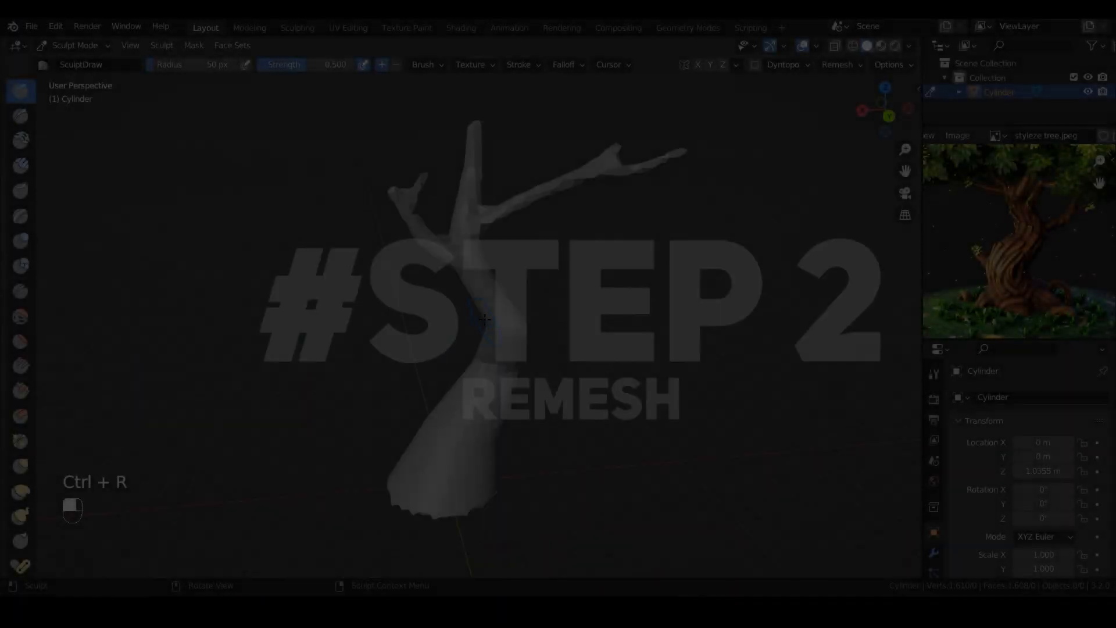
{"action": "scroll", "coordinate": [500, 314], "scroll_direction": "down", "scroll_amount": 3}
{"action": "key", "text": "ctrl+z"}
- Set a finer voxel size for the tree in Sculpt Mode and run the voxel remesh
{"action": "scroll", "coordinate": [500, 314], "scroll_direction": "up", "scroll_amount": 1}
{"action": "key", "text": "shift+r"}
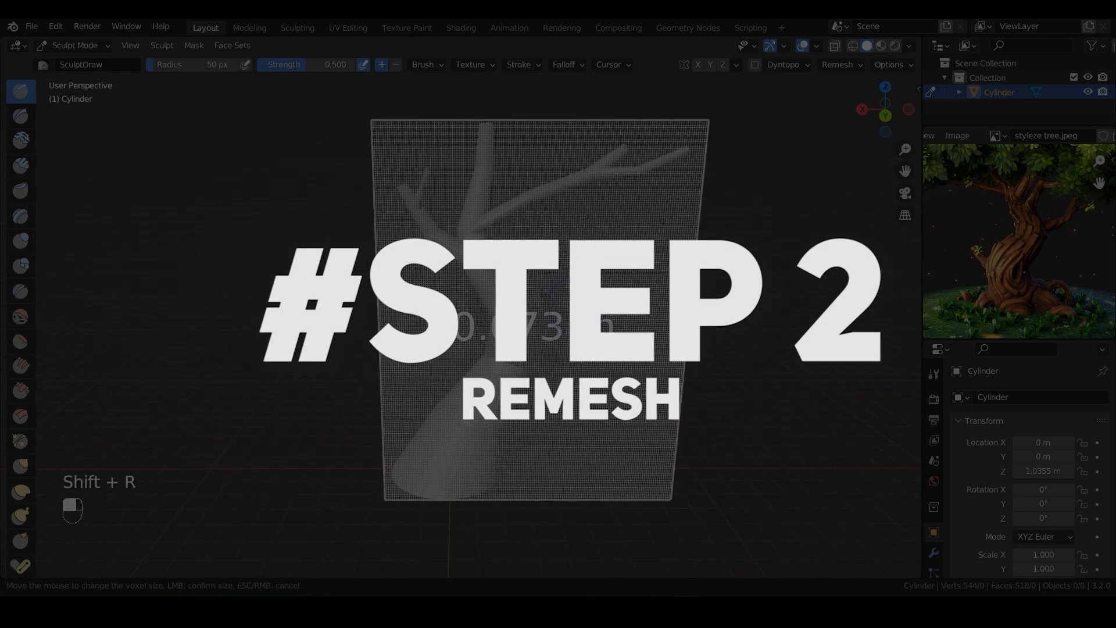
{"action": "left_click", "coordinate": [550, 323]}
{"action": "key", "text": "ctrl+r"}
{"action": "scroll", "coordinate": [457, 269], "scroll_direction": "up", "scroll_amount": 5}
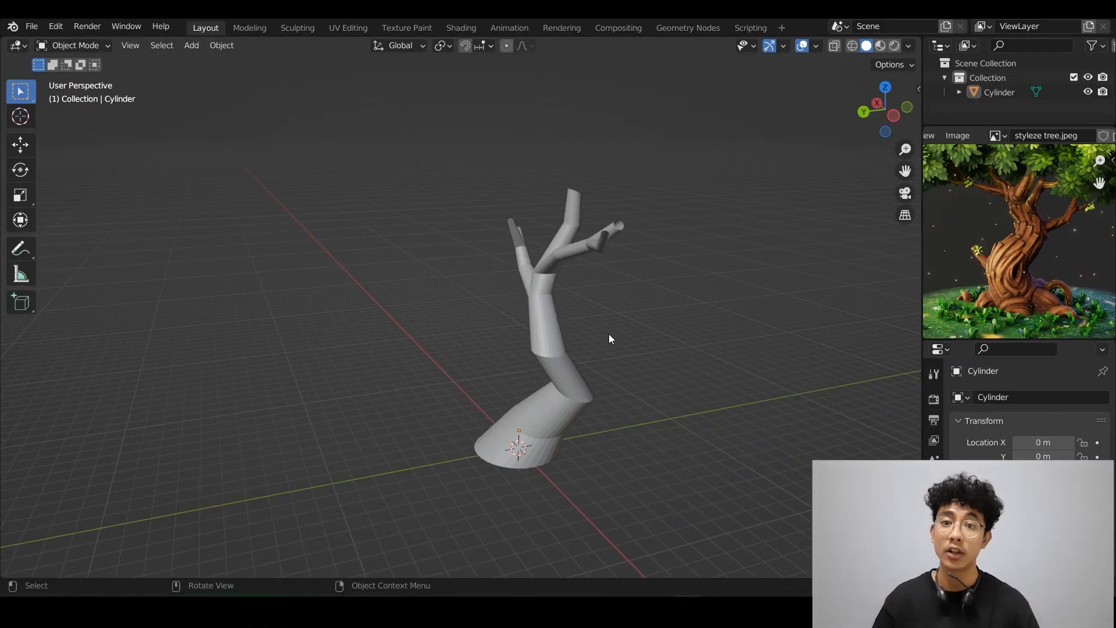
{"action": "middle_click_drag", "start_coordinate": [575, 332], "coordinate": [526, 291]}
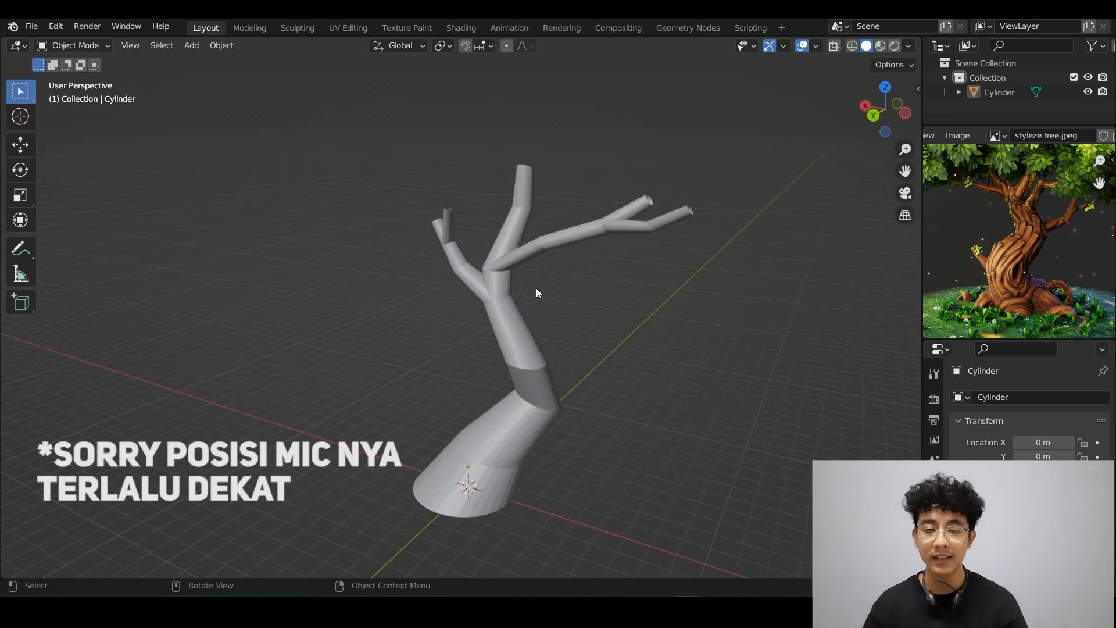
- Select the tree object and apply its scale
{"action": "left_click", "coordinate": [511, 266]}
{"action": "middle_click_drag", "start_coordinate": [555, 305], "coordinate": [568, 276]}
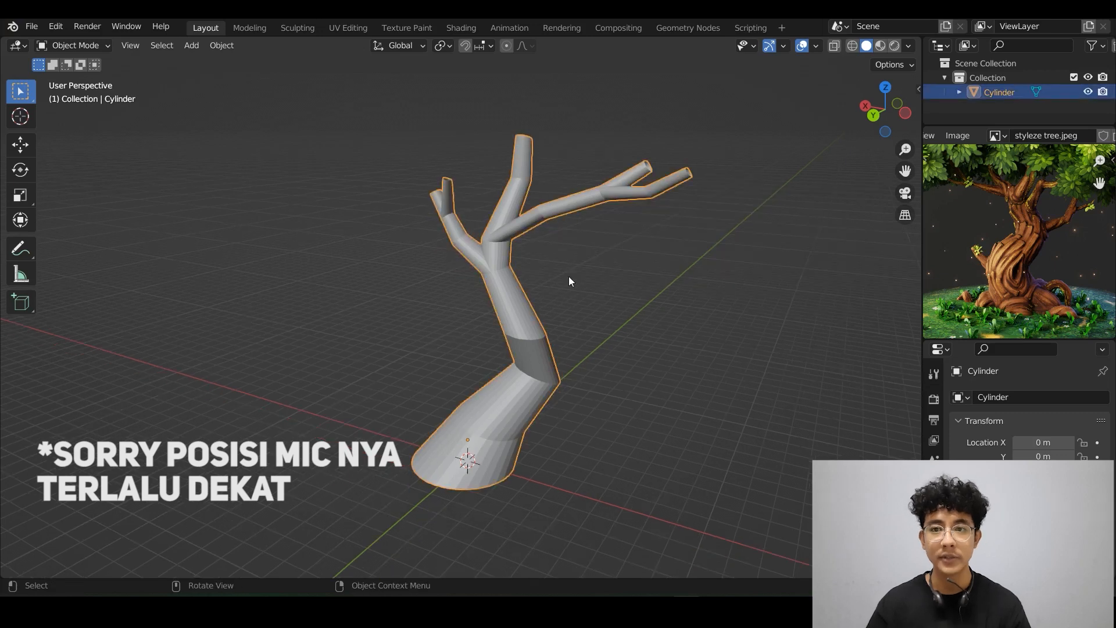
{"action": "key", "text": "ctrl+a"}
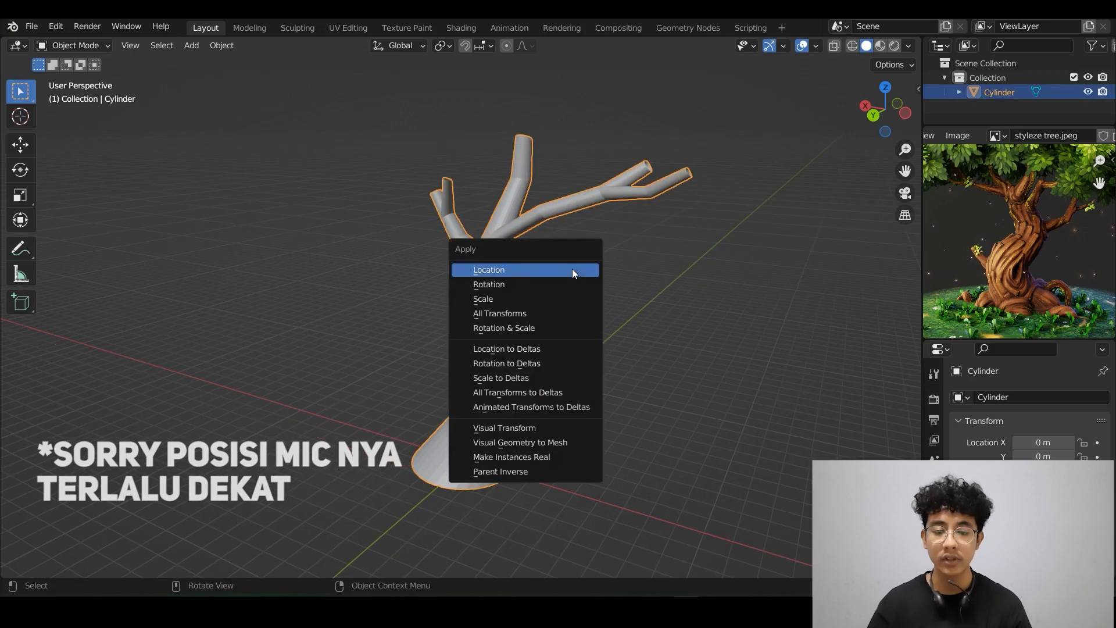
{"action": "left_click", "coordinate": [563, 300]}
- Enter Edit Mode with X-ray on and fill the open end of the long side branch's lower twig with a face
{"action": "scroll", "coordinate": [608, 291], "scroll_direction": "up", "scroll_amount": 2}
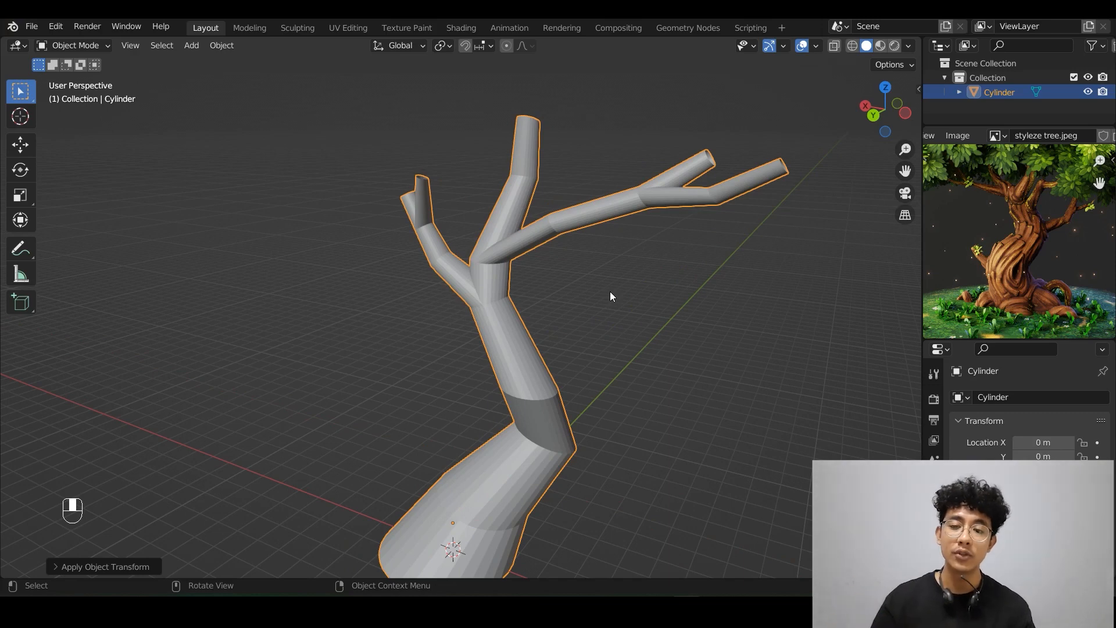
{"action": "middle_click_drag", "start_coordinate": [610, 291], "coordinate": [649, 283]}
{"action": "middle_click_drag", "start_coordinate": [675, 242], "coordinate": [649, 262], "text": "shift"}
{"action": "scroll", "coordinate": [654, 259], "scroll_direction": "up", "scroll_amount": 2}
{"action": "middle_click_drag", "start_coordinate": [744, 237], "coordinate": [593, 234], "text": "shift"}
{"action": "scroll", "coordinate": [593, 233], "scroll_direction": "up", "scroll_amount": 1}
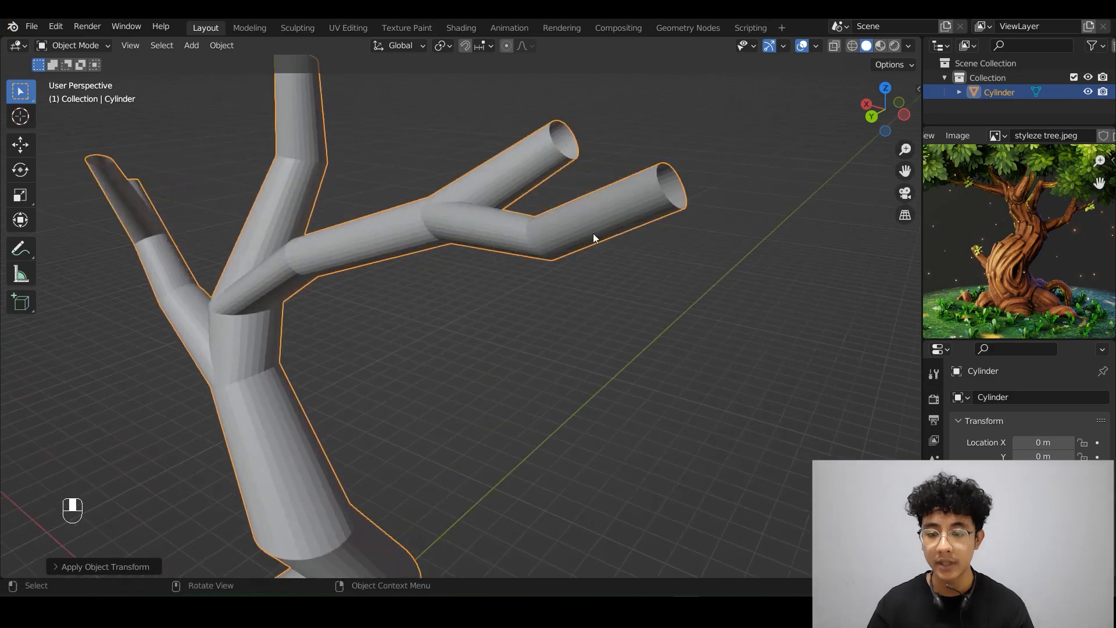
{"action": "key", "text": "Tab"}
{"action": "key", "text": "Tab"}
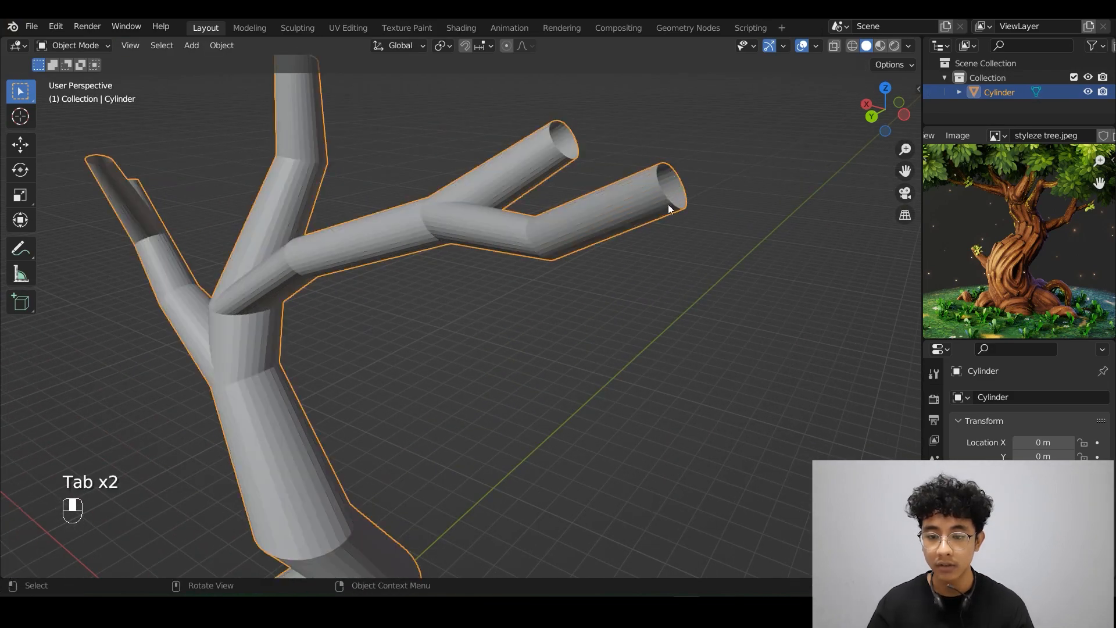
{"action": "key", "text": "Tab"}
{"action": "middle_click_drag", "start_coordinate": [669, 209], "coordinate": [653, 283]}
{"action": "scroll", "coordinate": [653, 282], "scroll_direction": "up", "scroll_amount": 2}
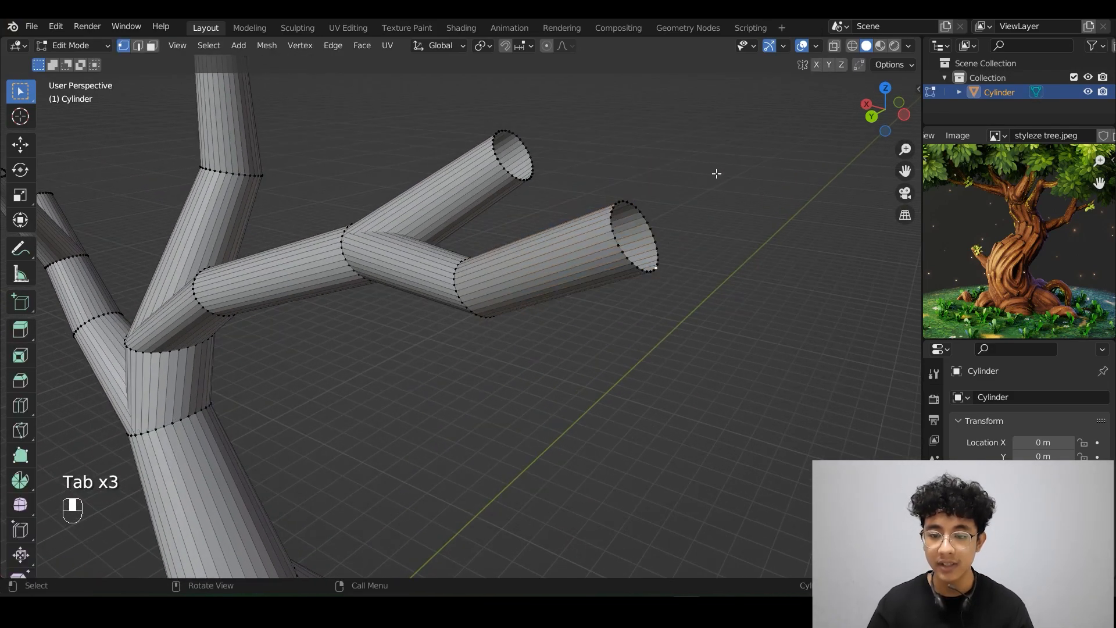
{"action": "left_click_drag", "start_coordinate": [672, 256], "coordinate": [674, 255]}
{"action": "middle_click_drag", "start_coordinate": [725, 241], "coordinate": [736, 177]}
{"action": "key", "text": "alt+z"}
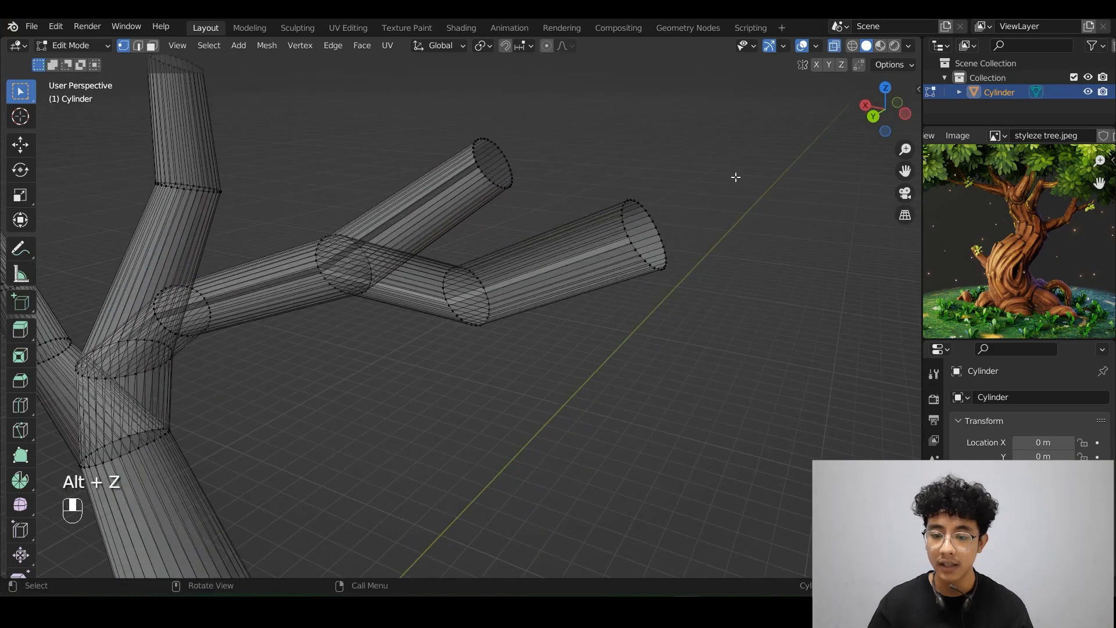
{"action": "left_click_drag", "start_coordinate": [603, 302], "coordinate": [603, 301]}
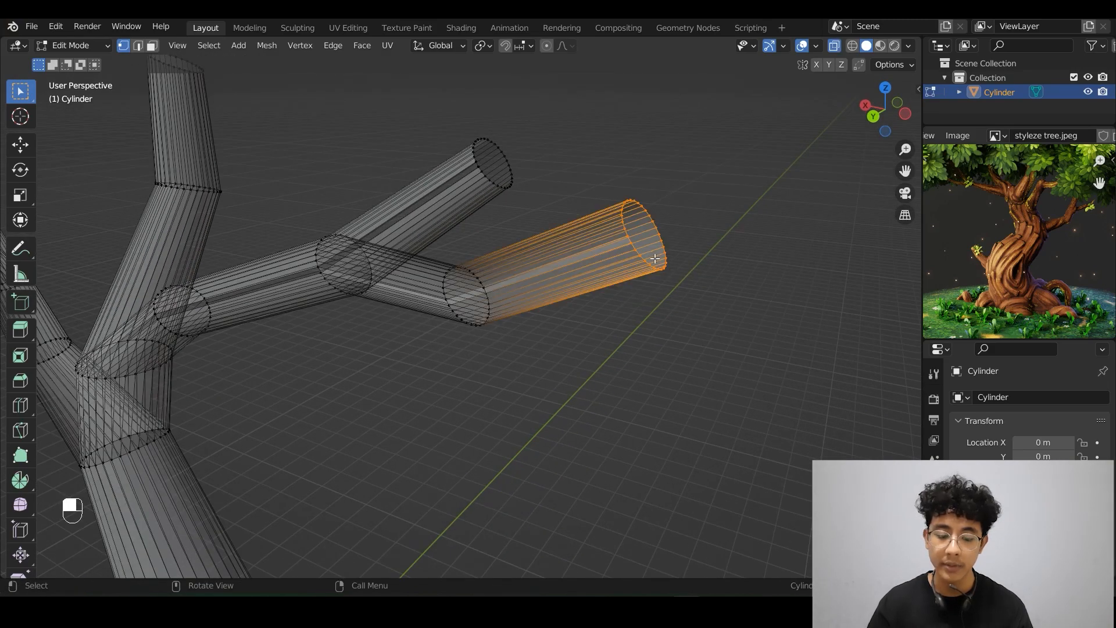
- Select the end loop of the long side branch's upper twig and fill it with a face
{"action": "middle_click_drag", "start_coordinate": [655, 259], "coordinate": [686, 281], "text": "shift"}
{"action": "middle_click_drag", "start_coordinate": [602, 277], "coordinate": [643, 320], "text": "shift"}
{"action": "scroll", "coordinate": [636, 258], "scroll_direction": "up", "scroll_amount": 2}
{"action": "left_click_drag", "start_coordinate": [645, 149], "coordinate": [527, 261]}
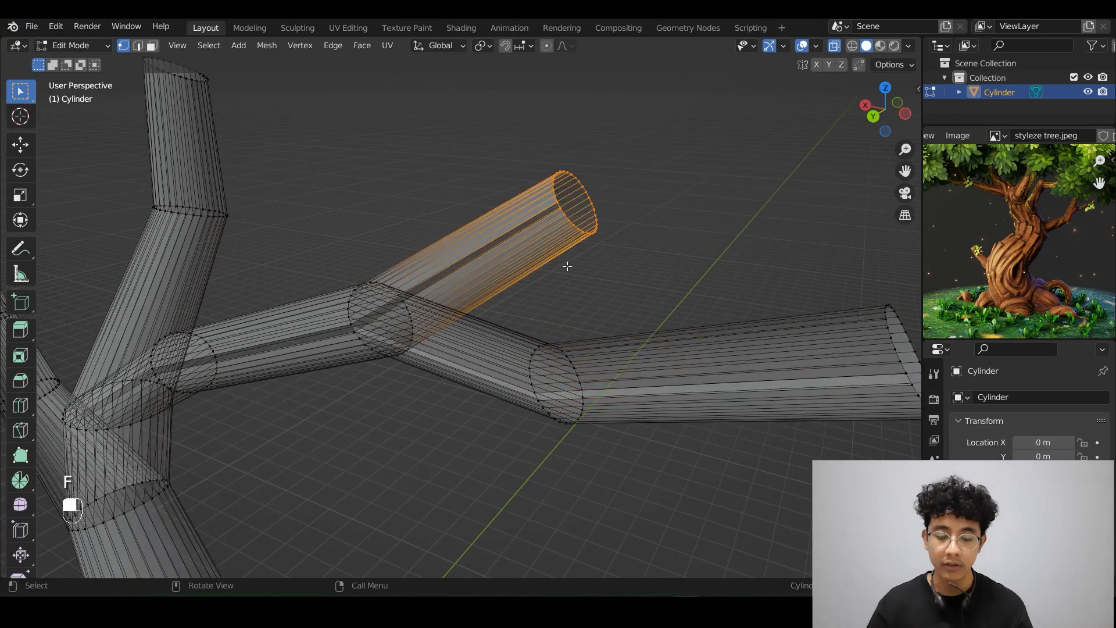
{"action": "middle_click_drag", "start_coordinate": [621, 278], "coordinate": [587, 349]}
{"action": "key", "text": "alt+z"}
- Select the end loops of the remaining open branches in X-ray view and cap them with faces
{"action": "scroll", "coordinate": [590, 322], "scroll_direction": "down", "scroll_amount": 2}
{"action": "middle_click_drag", "start_coordinate": [587, 348], "coordinate": [603, 364], "text": "shift"}
{"action": "scroll", "coordinate": [526, 244], "scroll_direction": "up", "scroll_amount": 3}
{"action": "middle_click_drag", "start_coordinate": [480, 305], "coordinate": [472, 264]}
{"action": "key", "text": "alt+z"}
{"action": "left_click_drag", "start_coordinate": [493, 260], "coordinate": [381, 332]}
{"action": "middle_click_drag", "start_coordinate": [381, 332], "coordinate": [403, 314], "text": "shift"}
{"action": "key", "text": "f"}
{"action": "middle_click_drag", "start_coordinate": [404, 314], "coordinate": [431, 326]}
{"action": "left_click_drag", "start_coordinate": [388, 279], "coordinate": [276, 348]}
{"action": "scroll", "coordinate": [558, 334], "scroll_direction": "down", "scroll_amount": 5}
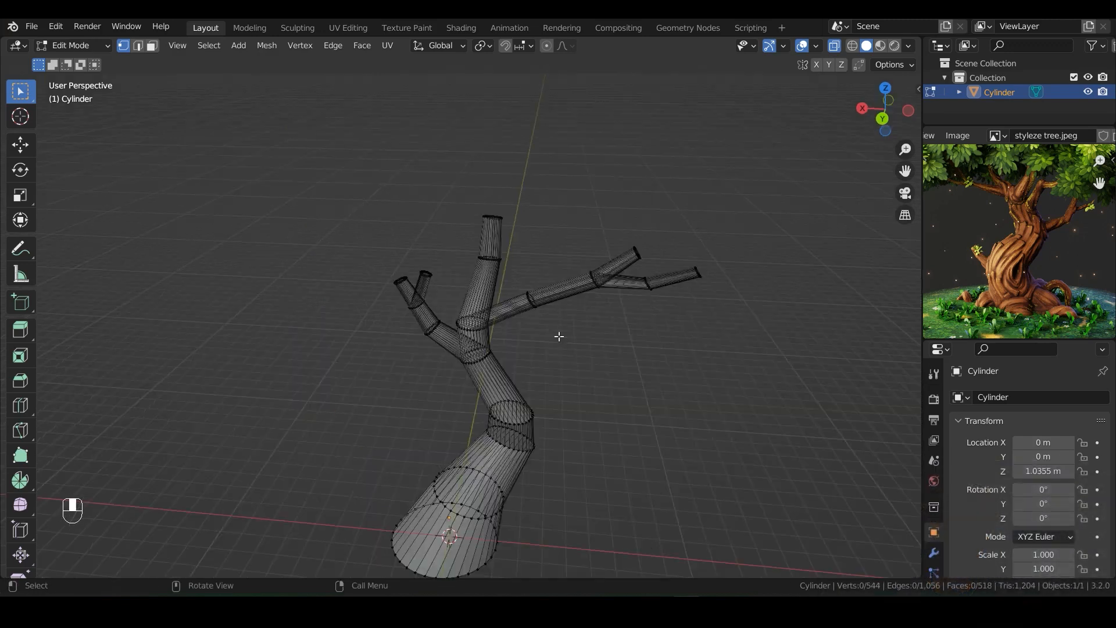
- Return to Object Mode with X-ray off, select the tree and apply its scale again
{"action": "key", "text": "Tab"}
{"action": "key", "text": "alt+z"}
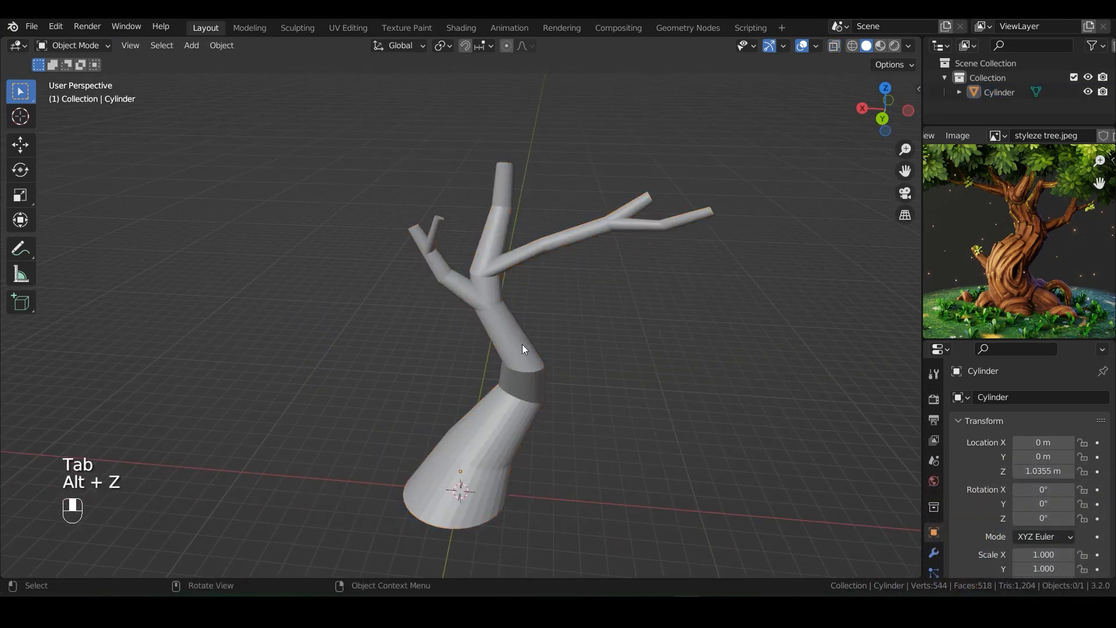
{"action": "left_click", "coordinate": [522, 344]}
{"action": "middle_click_drag", "start_coordinate": [522, 344], "coordinate": [572, 325]}
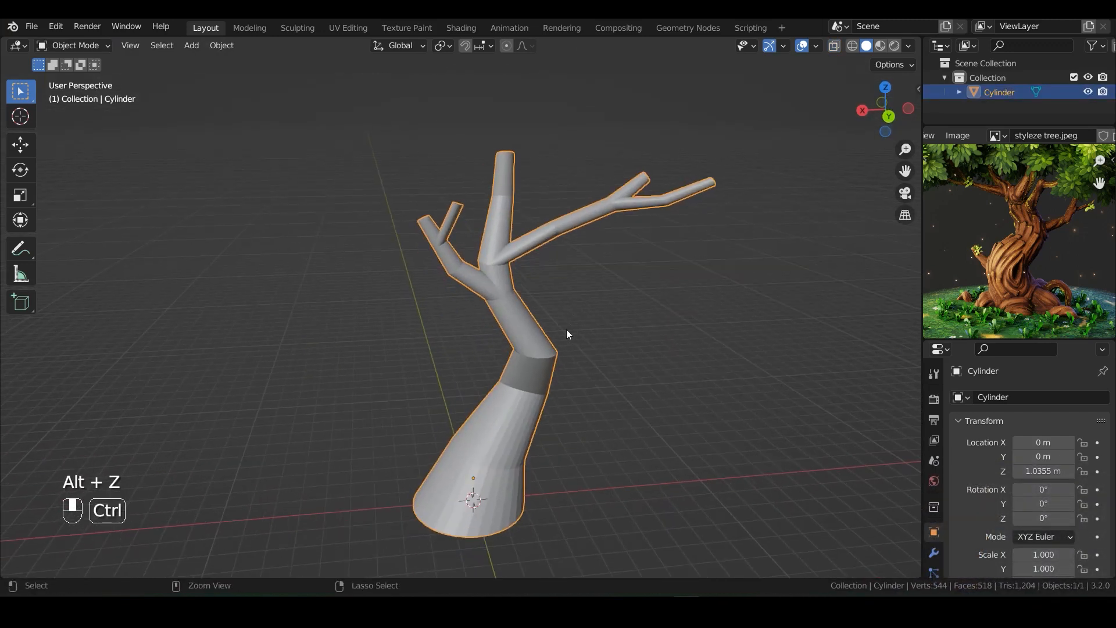
{"action": "key", "text": "ctrl+a"}
{"action": "left_click", "coordinate": [533, 318]}
{"action": "middle_click_drag", "start_coordinate": [537, 328], "coordinate": [542, 320], "text": "shift"}
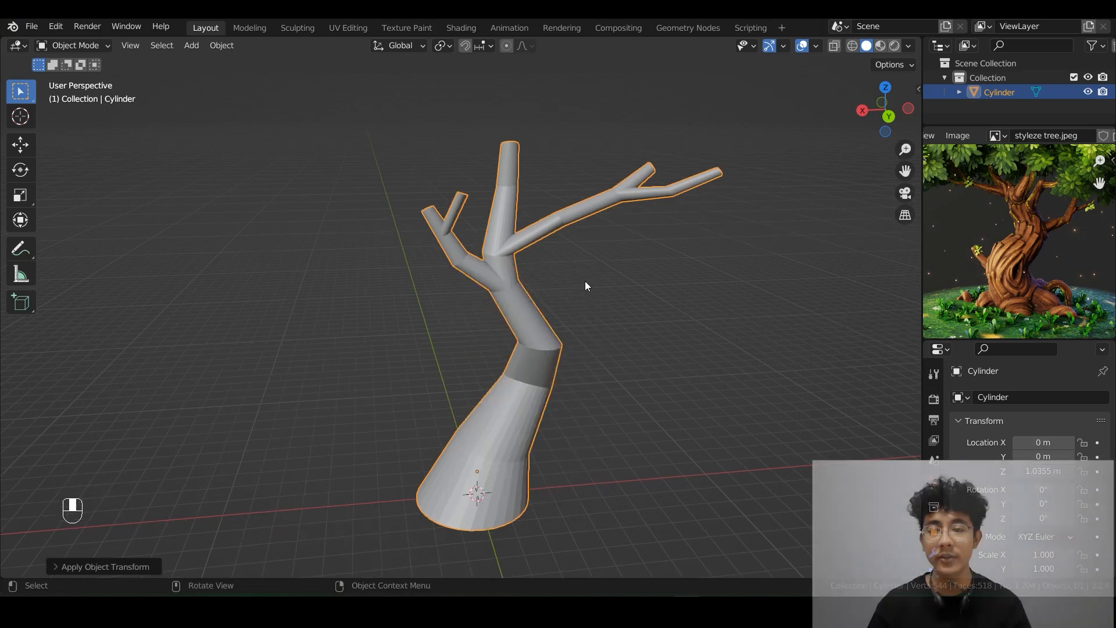
- Switch the tree to Sculpt Mode and adjust its remesh voxel size on the preview grid
{"action": "left_click", "coordinate": [457, 208]}
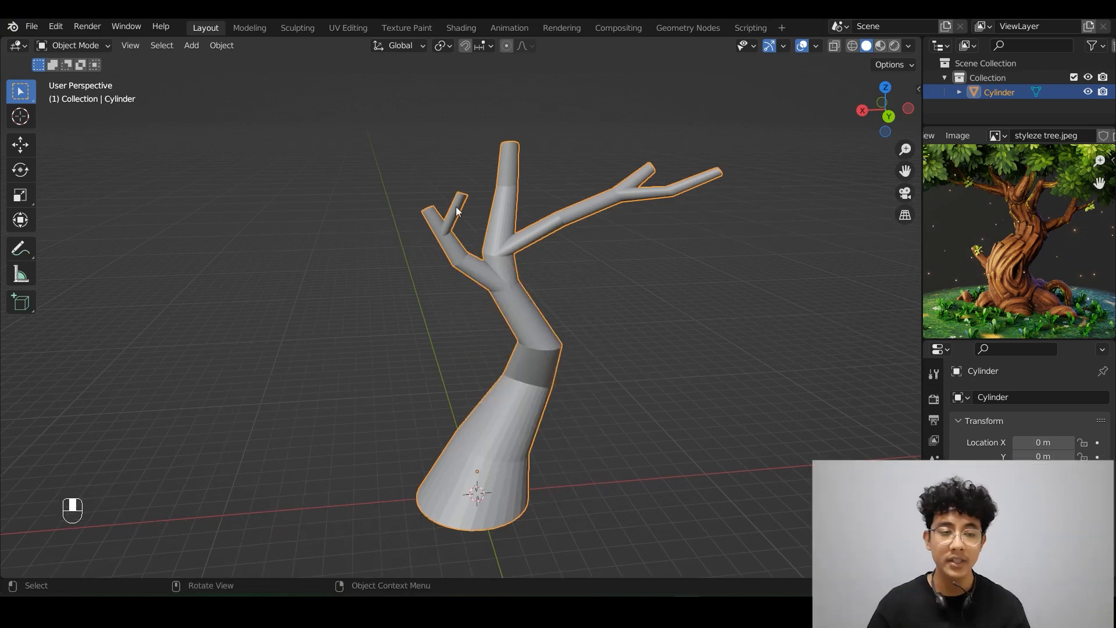
{"action": "left_click", "coordinate": [92, 46]}
{"action": "left_click", "coordinate": [80, 94]}
{"action": "scroll", "coordinate": [498, 229], "scroll_direction": "down", "scroll_amount": 2}
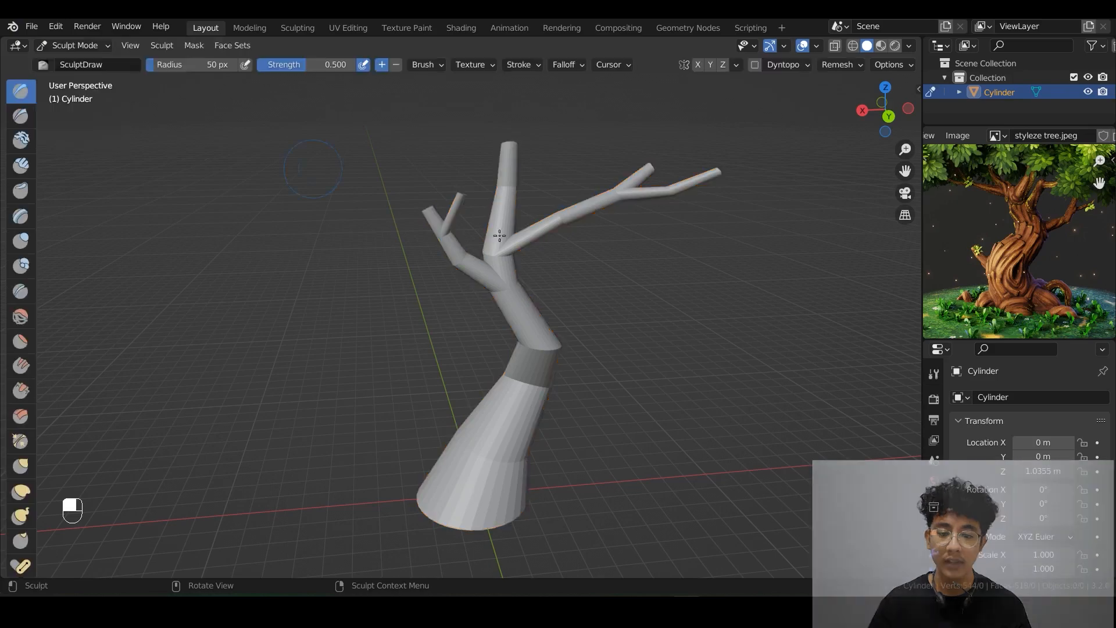
{"action": "key", "text": "shift+r"}
{"action": "key", "text": "shift+r"}
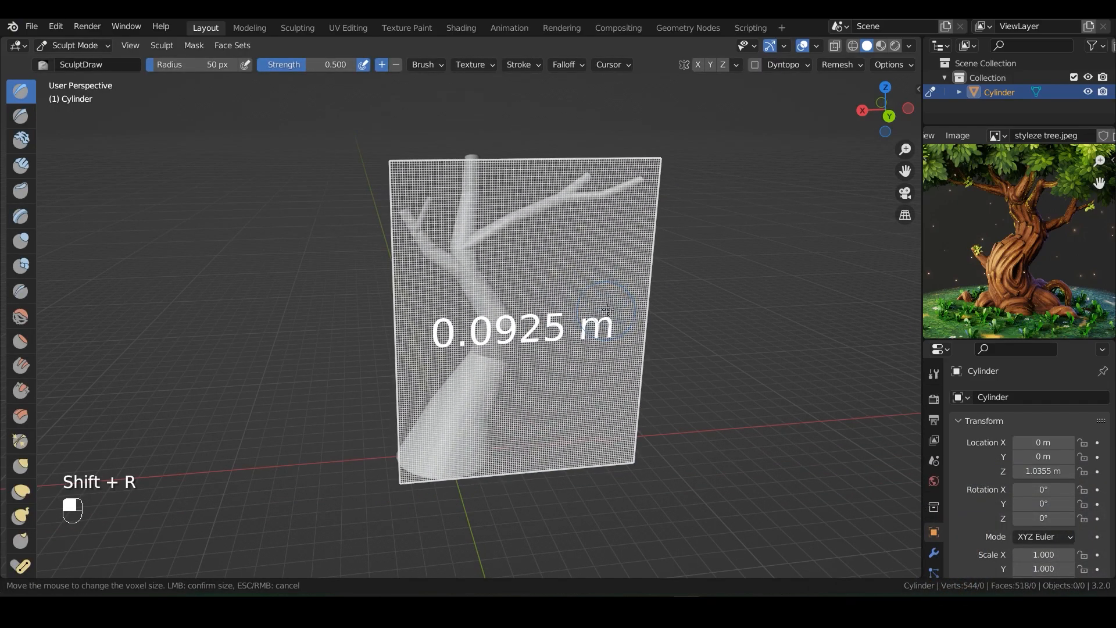
{"action": "left_click", "coordinate": [589, 309]}
- Try a voxel remesh of the tree with a coarse voxel size of about 0.38 m, and undo it
{"action": "key", "text": "shift+r"}
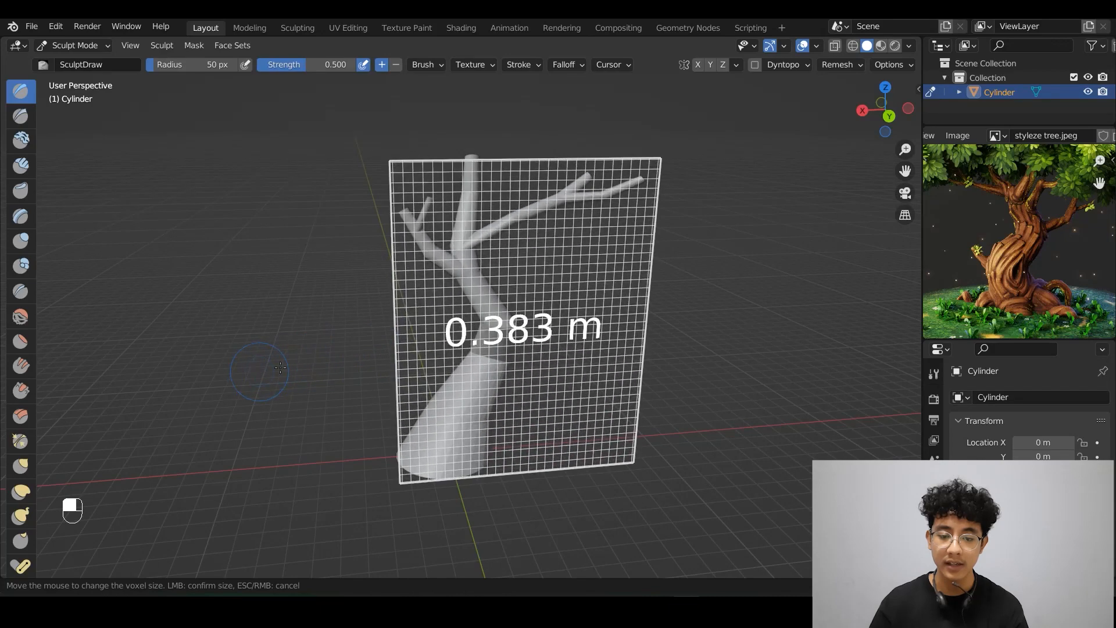
{"action": "scroll", "coordinate": [523, 349], "scroll_direction": "up", "scroll_amount": 3}
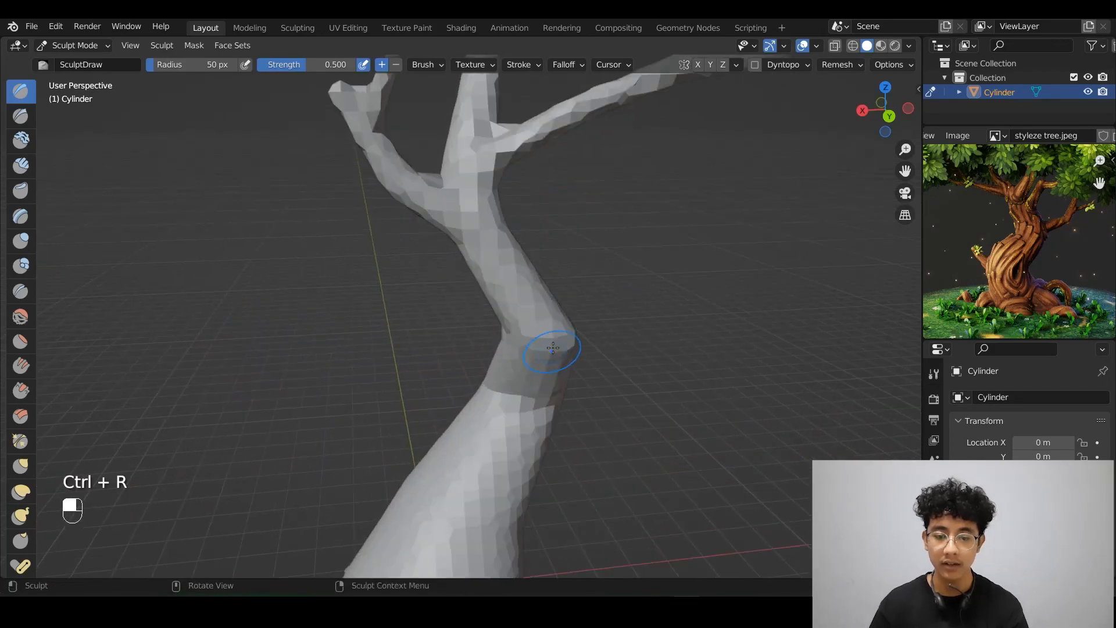
{"action": "scroll", "coordinate": [552, 347], "scroll_direction": "down", "scroll_amount": 3}
{"action": "mouse_move", "coordinate": [505, 332]}
{"action": "middle_mouse_down"}
{"action": "mouse_move", "coordinate": [548, 316]}
{"action": "mouse_move", "coordinate": [522, 303]}
{"action": "mouse_move", "coordinate": [522, 276]}
{"action": "middle_mouse_up"}
{"action": "scroll", "coordinate": [522, 245], "scroll_direction": "up", "scroll_amount": 2}
{"action": "scroll", "coordinate": [521, 295], "scroll_direction": "down", "scroll_amount": 3}
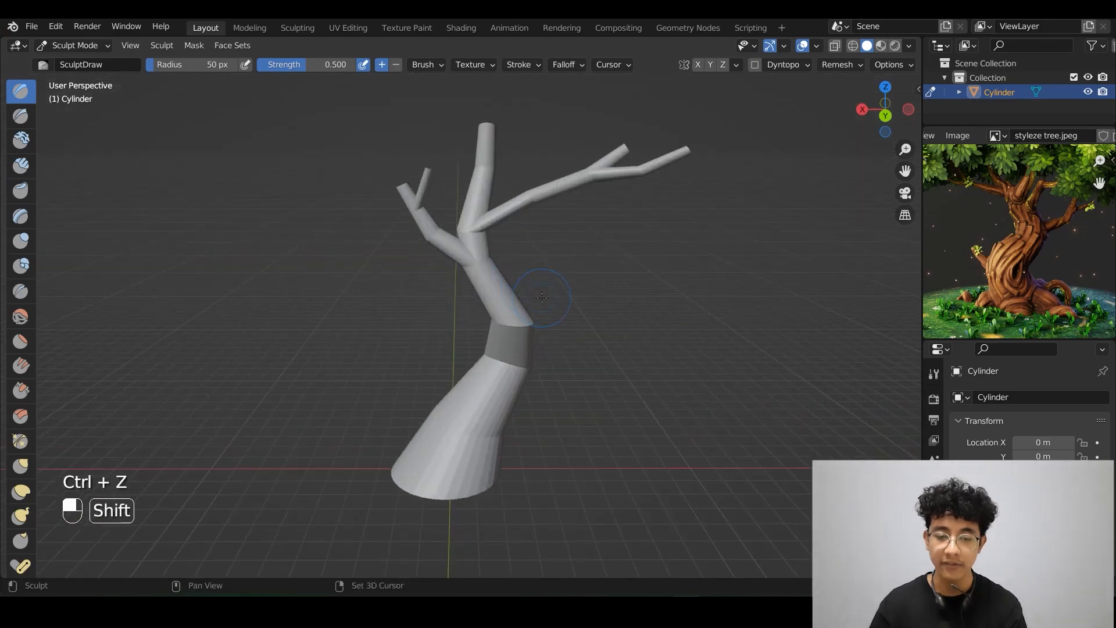
- Set the tree's voxel size to about 0.058 m and run the voxel remesh
{"action": "key", "text": "shift+r"}
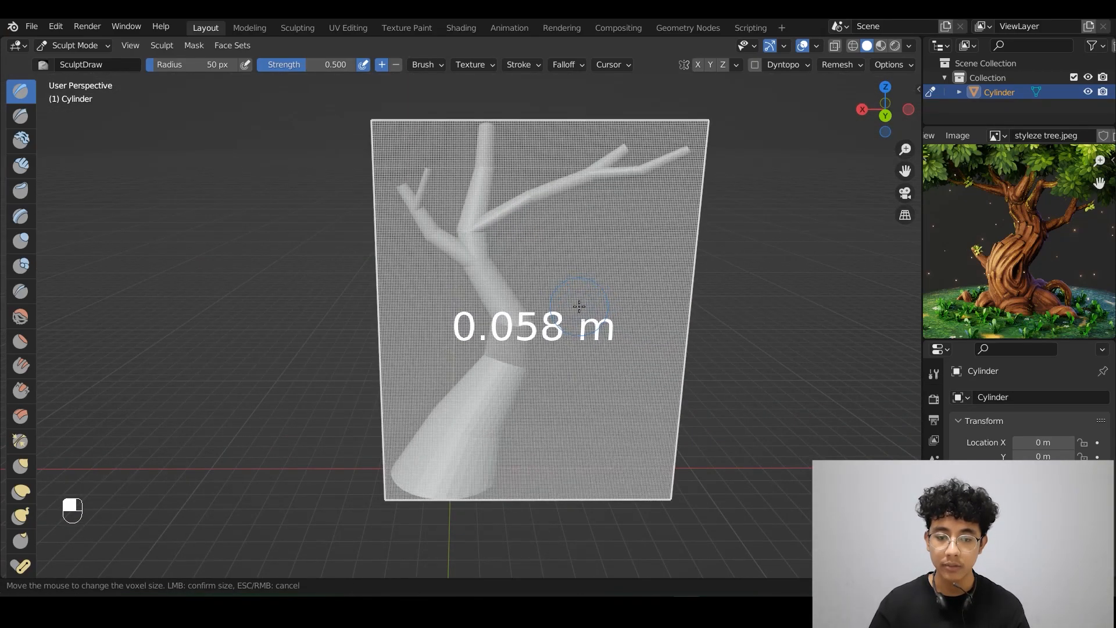
{"action": "left_click", "coordinate": [579, 305]}
{"action": "middle_click_drag", "start_coordinate": [578, 306], "coordinate": [582, 322], "text": "shift"}
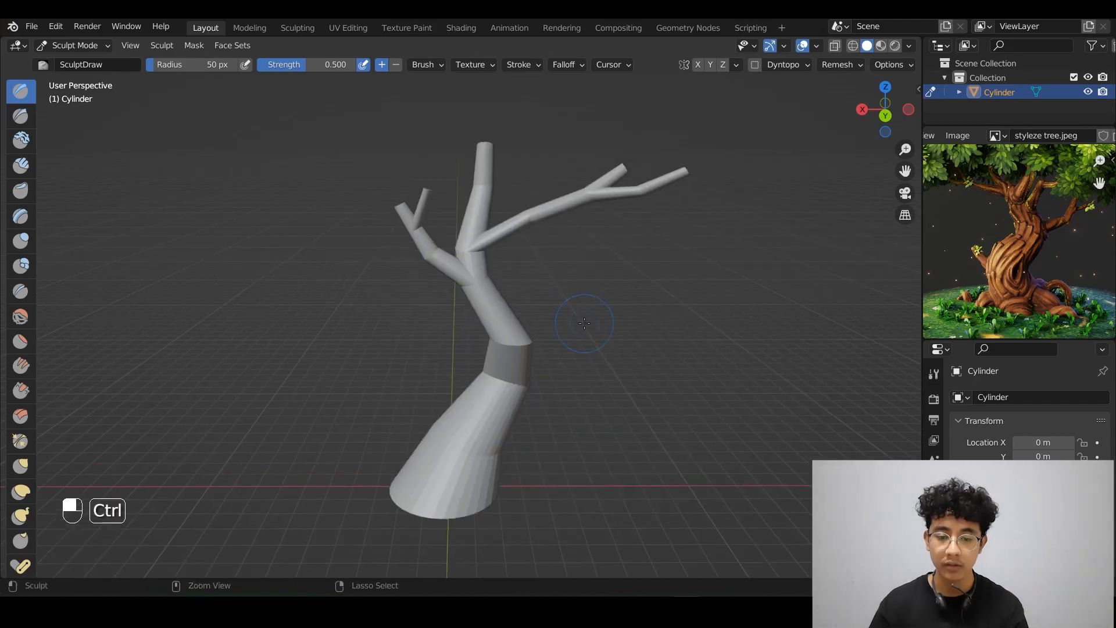
{"action": "scroll", "coordinate": [493, 256], "scroll_direction": "up", "scroll_amount": 5}
{"action": "middle_click_drag", "start_coordinate": [494, 256], "coordinate": [613, 381], "text": "shift"}
{"action": "mouse_move", "coordinate": [546, 354]}
{"action": "middle_mouse_down"}
{"action": "mouse_move", "coordinate": [638, 343]}
{"action": "mouse_move", "coordinate": [535, 320]}
{"action": "middle_mouse_up"}
{"action": "scroll", "coordinate": [535, 320], "scroll_direction": "up", "scroll_amount": 5}
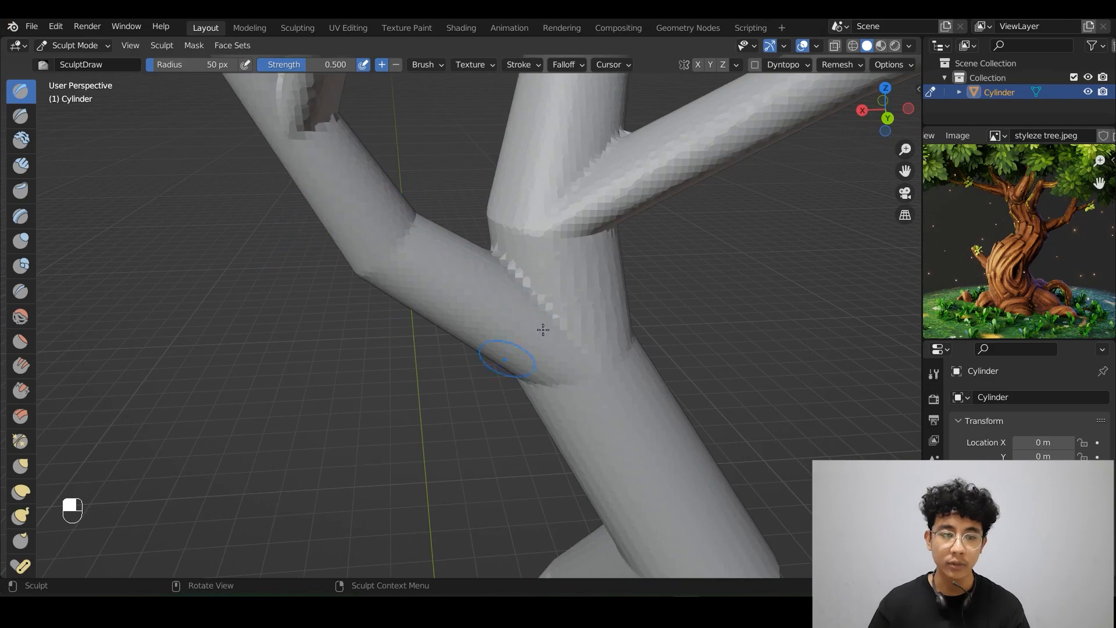
- Return to Object Mode and examine the remeshed topology around the branch junctions in wireframe shading
{"action": "left_click", "coordinate": [90, 50]}
{"action": "left_click", "coordinate": [84, 62]}
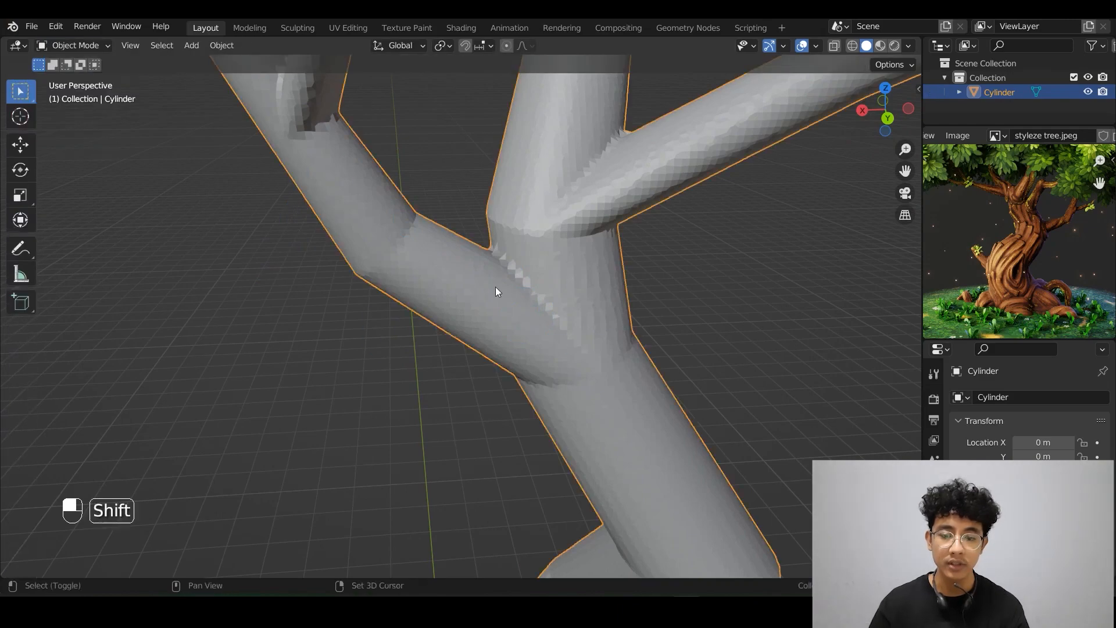
{"action": "middle_click_drag", "start_coordinate": [493, 287], "coordinate": [459, 240], "text": "shift"}
{"action": "left_click", "coordinate": [853, 45]}
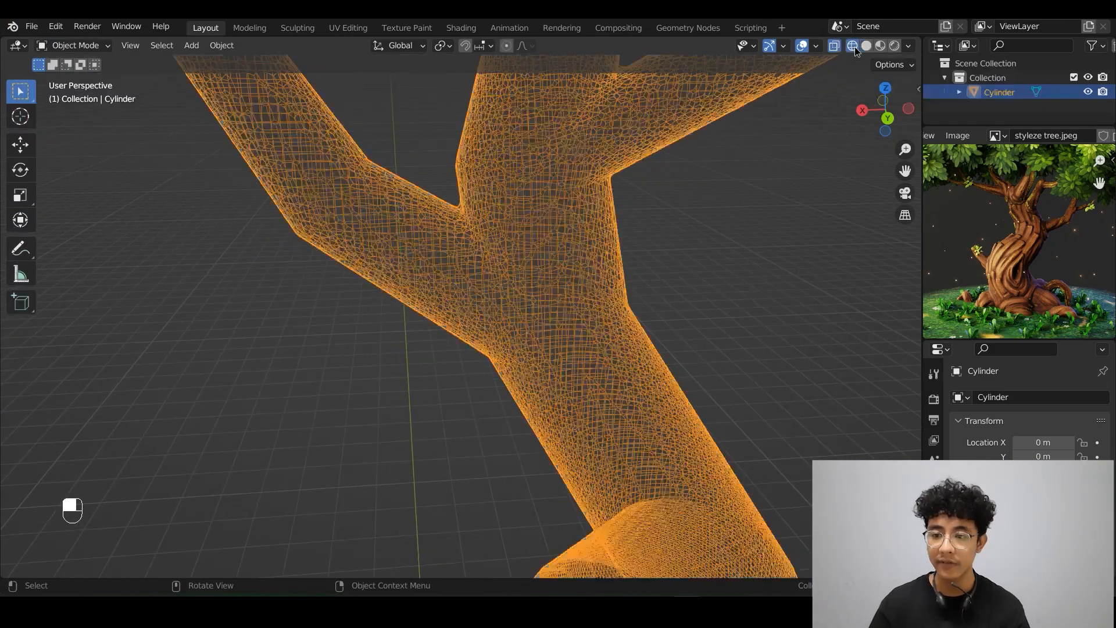
{"action": "scroll", "coordinate": [711, 246], "scroll_direction": "up", "scroll_amount": 3}
{"action": "middle_click_drag", "start_coordinate": [523, 282], "coordinate": [511, 166]}
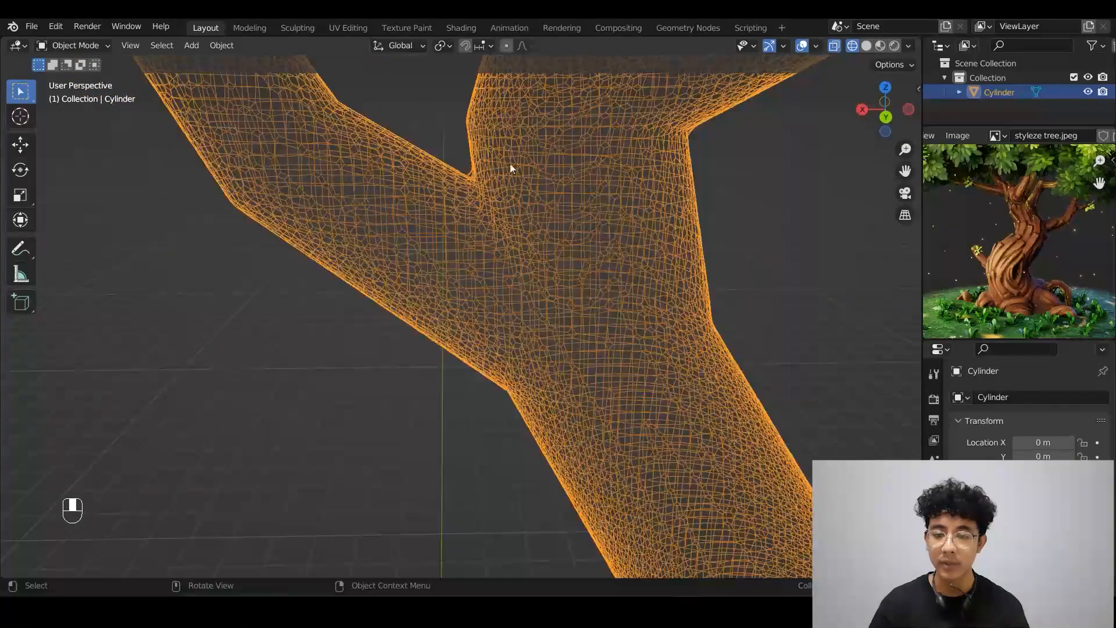
{"action": "scroll", "coordinate": [598, 290], "scroll_direction": "down", "scroll_amount": 4}
{"action": "left_click", "coordinate": [599, 289]}
{"action": "middle_click_drag", "start_coordinate": [599, 289], "coordinate": [500, 253]}
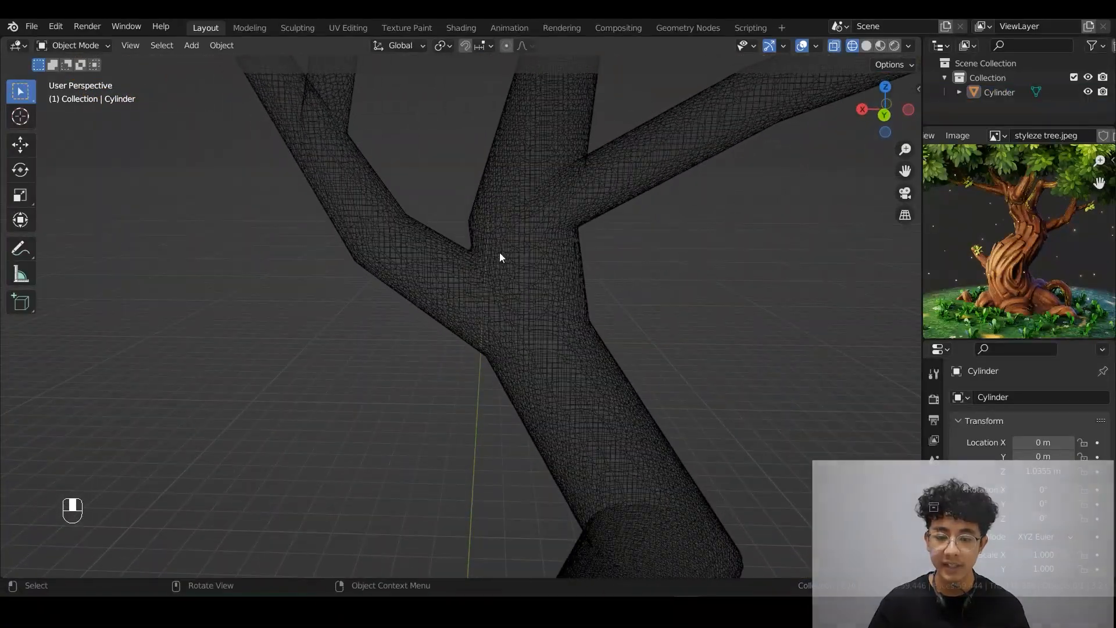